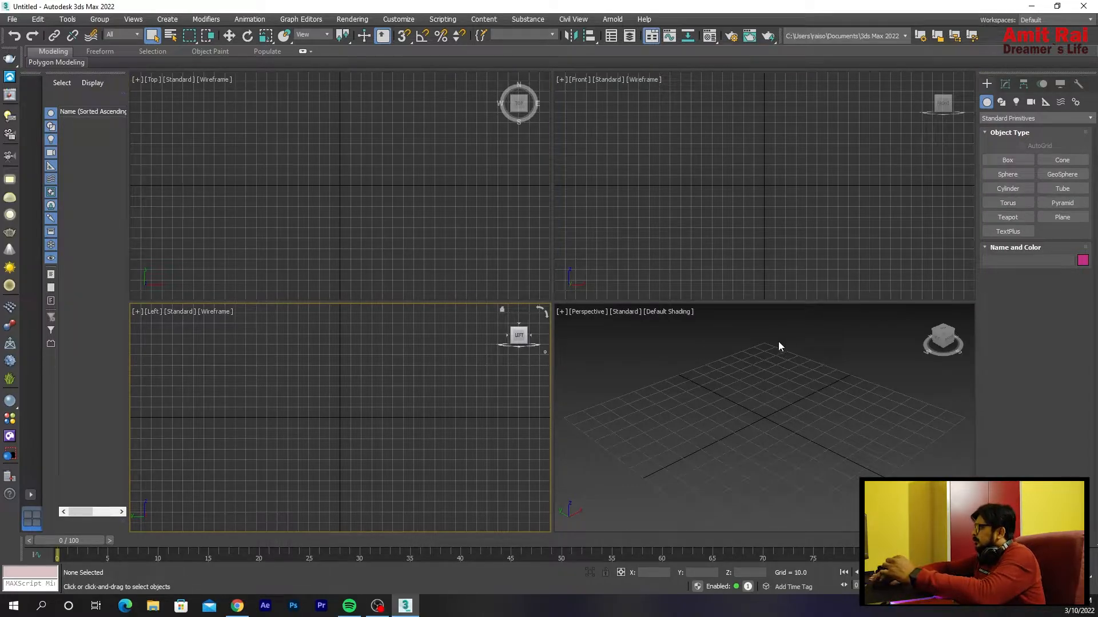
Step: Activate the Top, Front, Left and Perspective viewports one after another
left_click(239, 240)
left_click(649, 224)
left_click(307, 383)
left_click(663, 417)
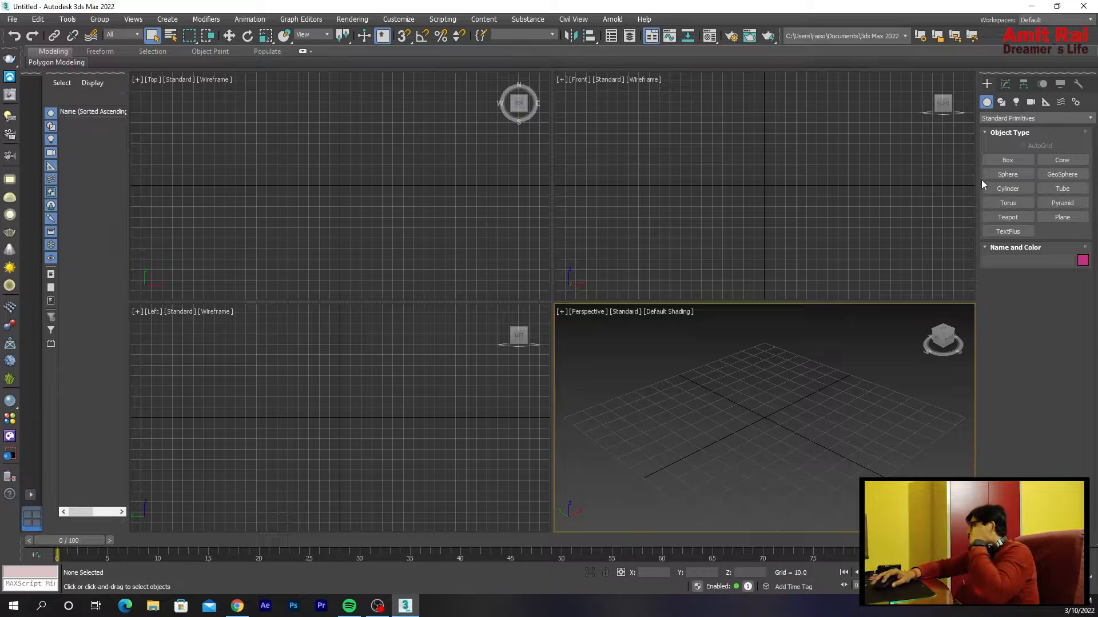
Step: Create a box in the Top viewport, about 41 long, 84 wide and 41 high
left_click(994, 163)
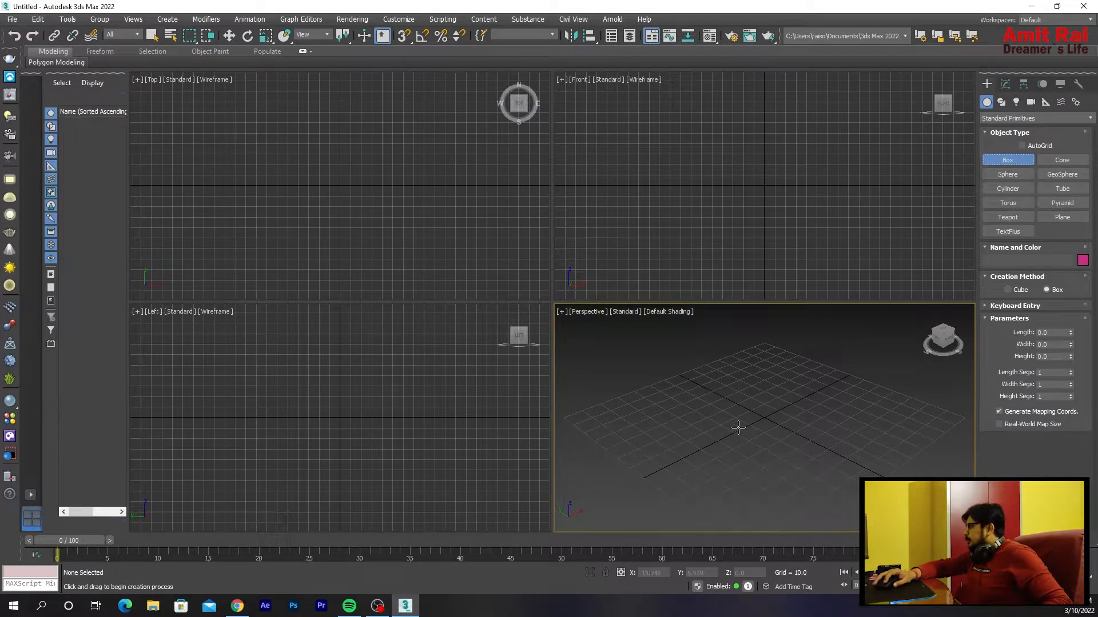
left_click_drag(301, 170, 390, 213)
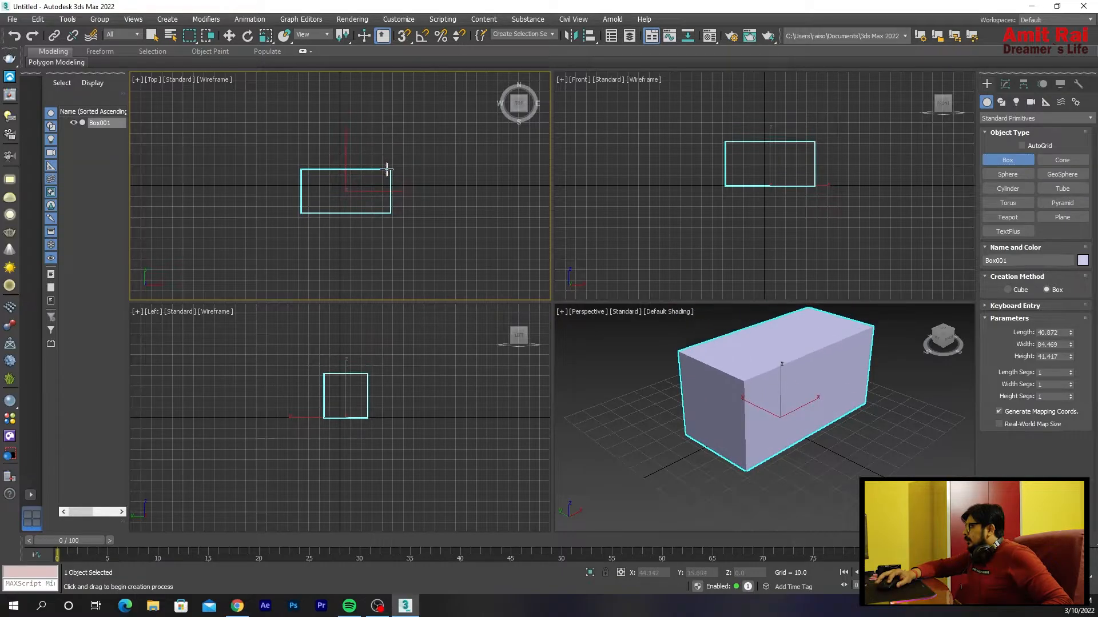
left_click(389, 168)
right_click(402, 202)
Step: Maximize the Perspective viewport and centre the box in the view
left_click(664, 383)
key("alt+w")
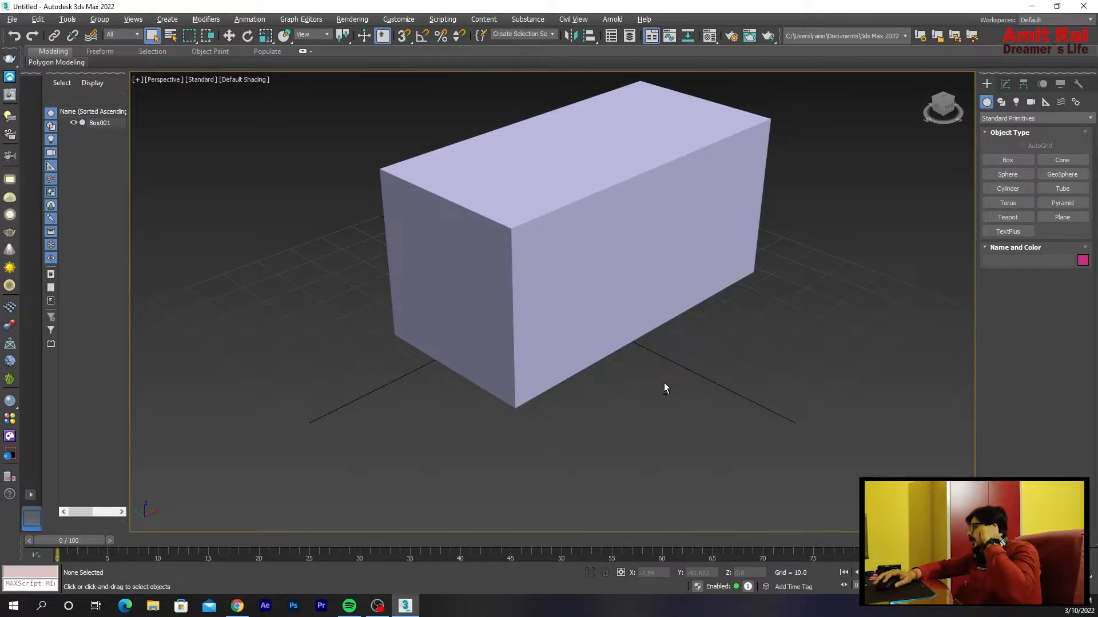
middle_click_drag(578, 336, 565, 378)
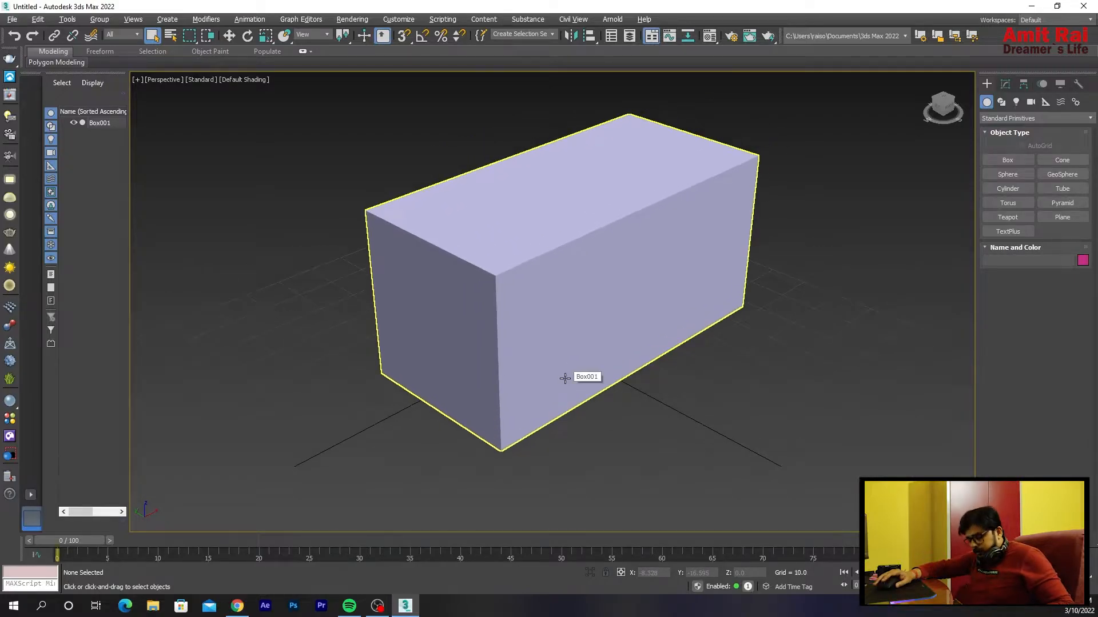
Step: Look at the box in a maximized Top viewport and return to the maximized Perspective viewport
key("alt+w")
left_click(471, 231)
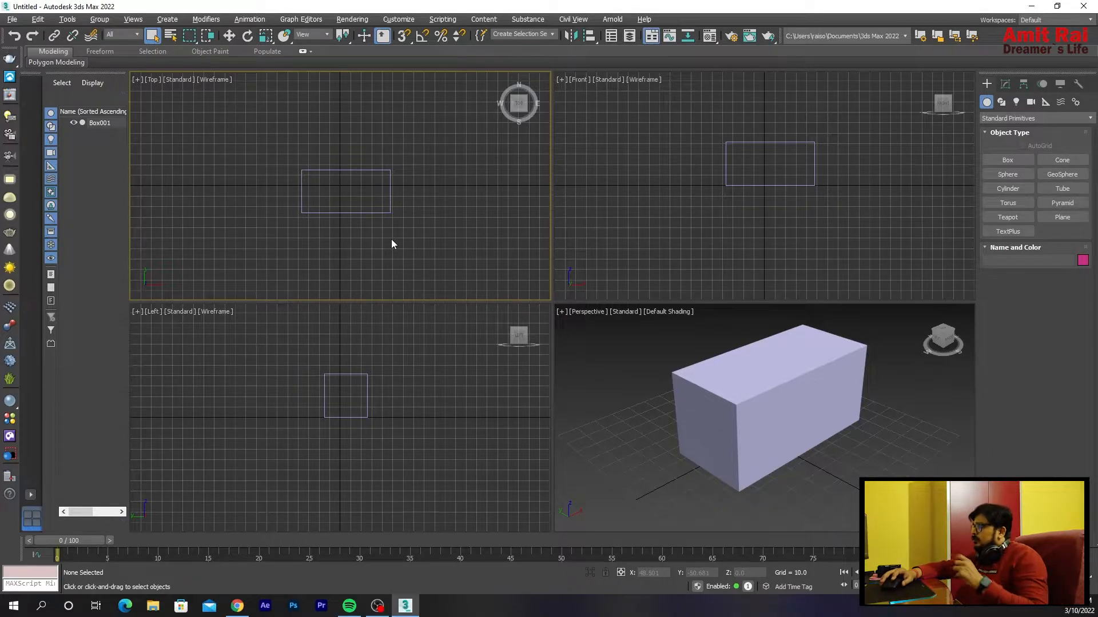
key("alt+w")
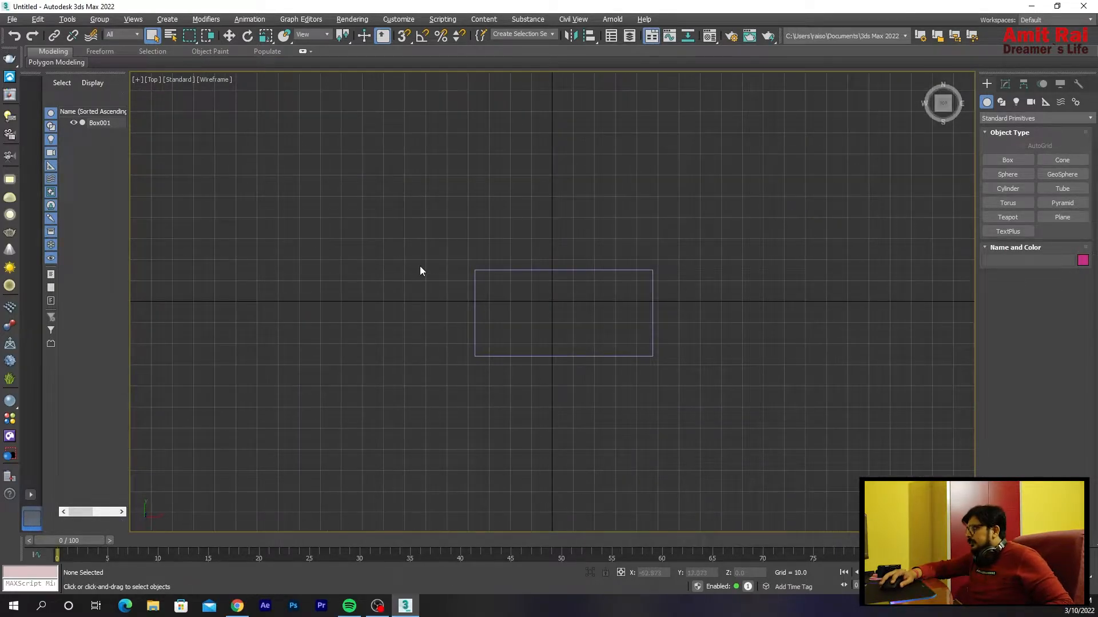
key("alt+w")
left_click(610, 370)
key("alt+w")
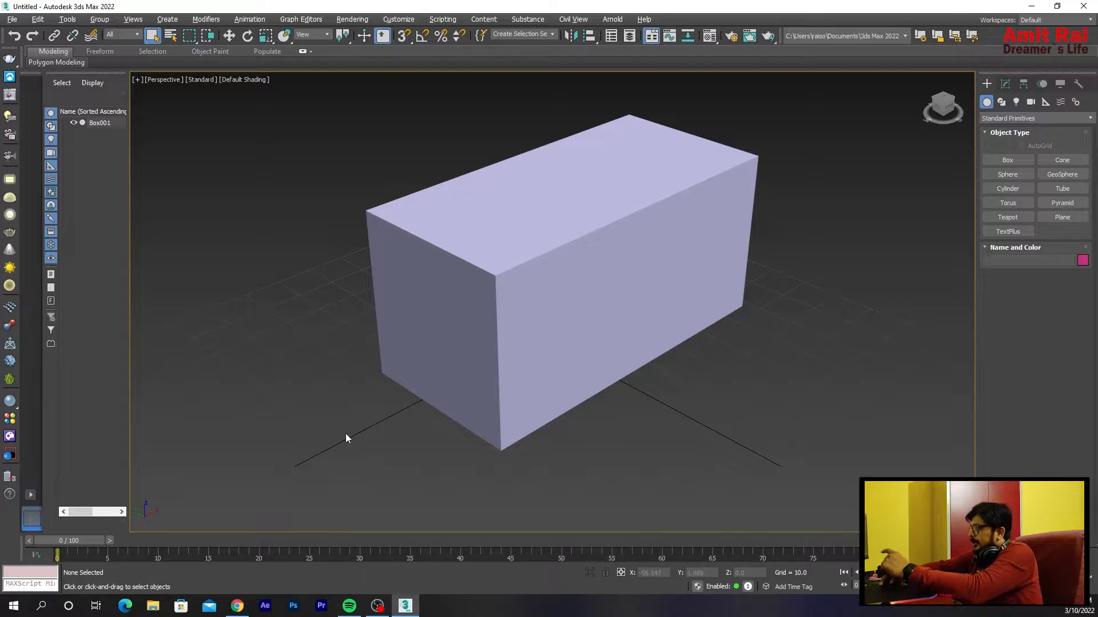
Step: Add two viewport layout presets: two equal columns, and one large viewport with three stacked small ones beside it
left_click(32, 495)
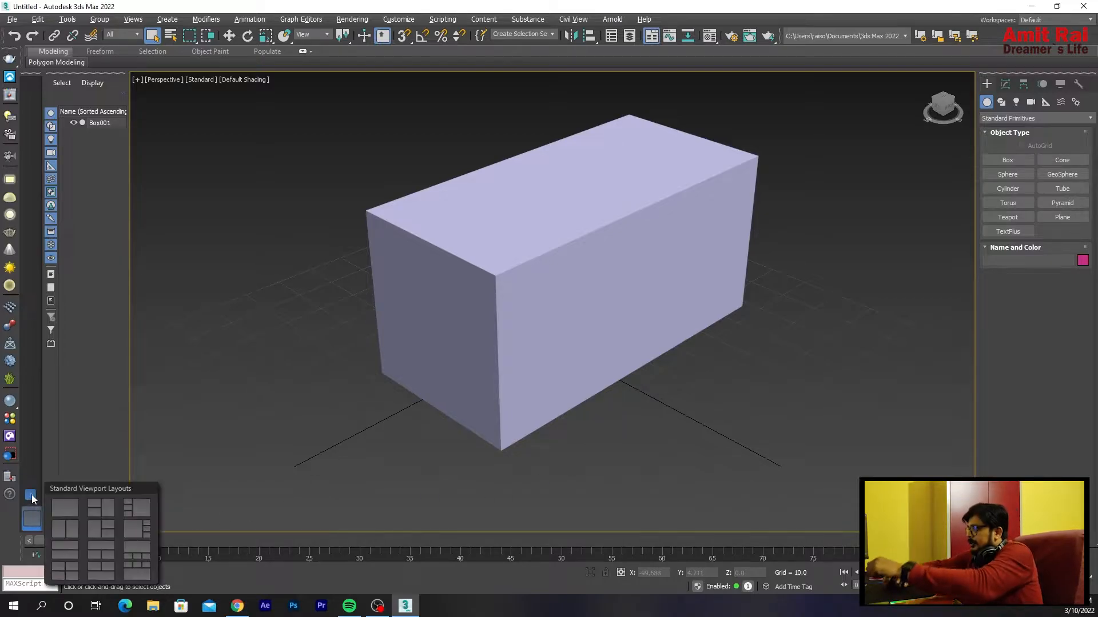
left_click(71, 528)
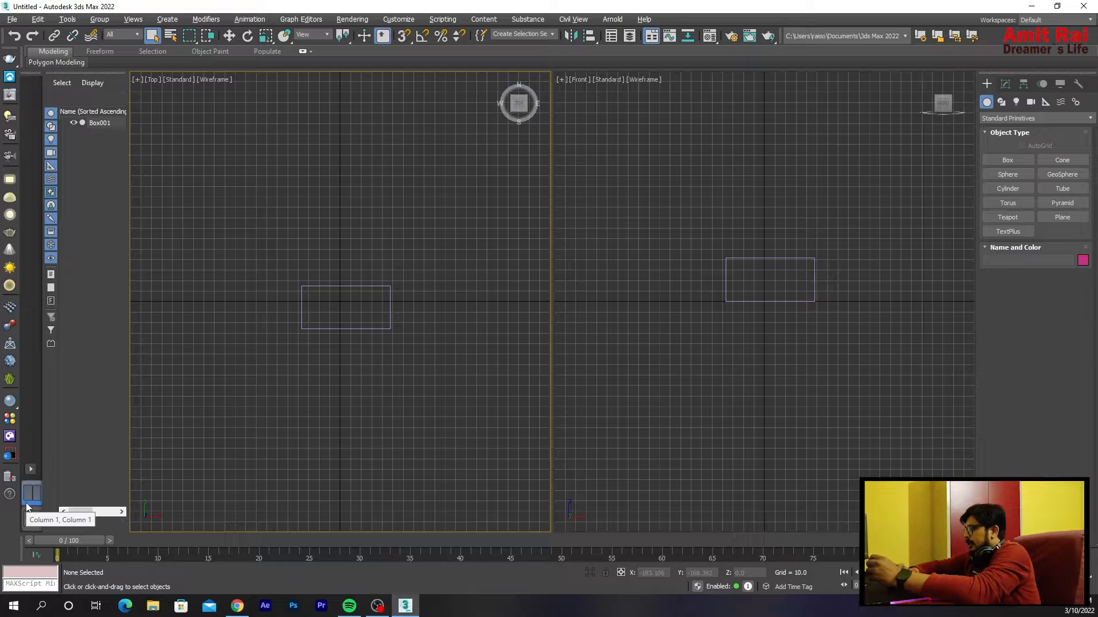
left_click(31, 469)
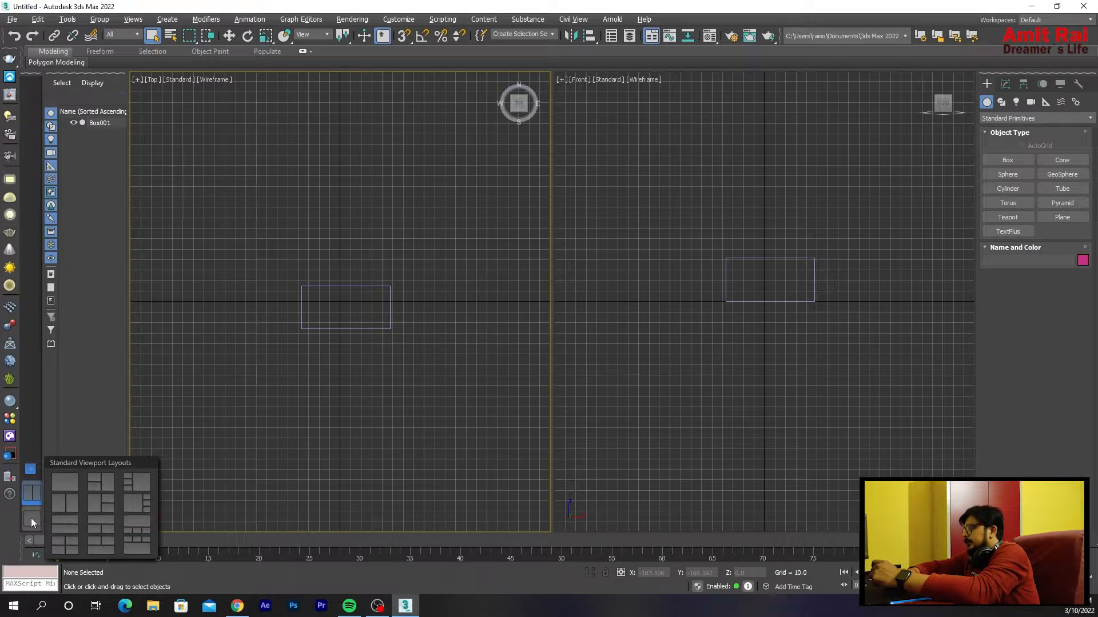
left_click(132, 503)
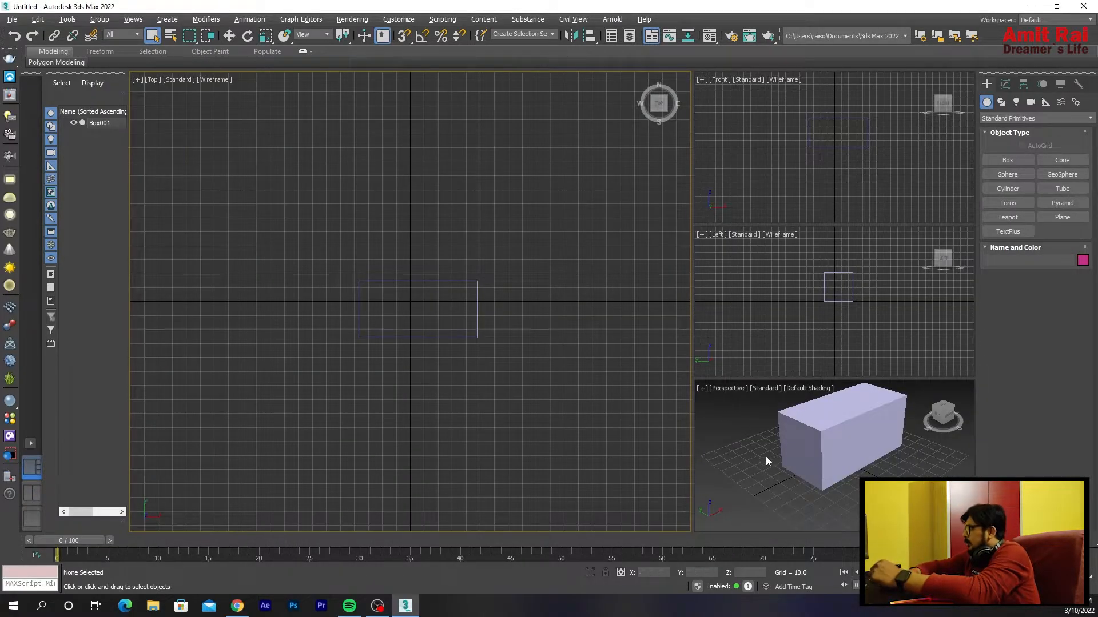
Step: Switch to the two-column layout and maximize and restore its Top and Front viewports in turn
left_click(34, 489)
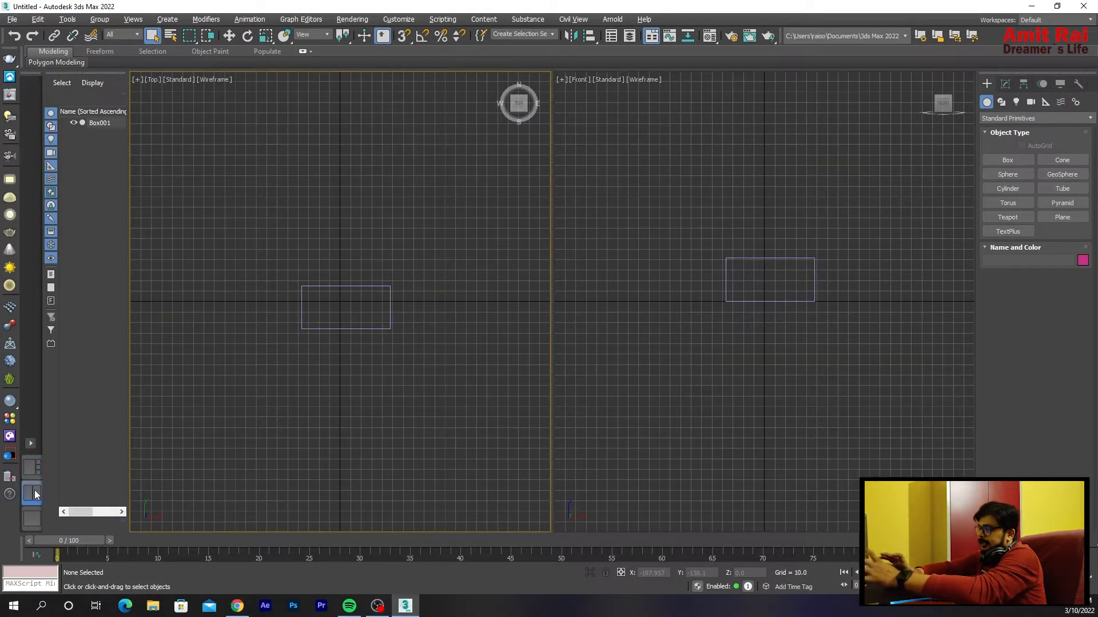
left_click(713, 242)
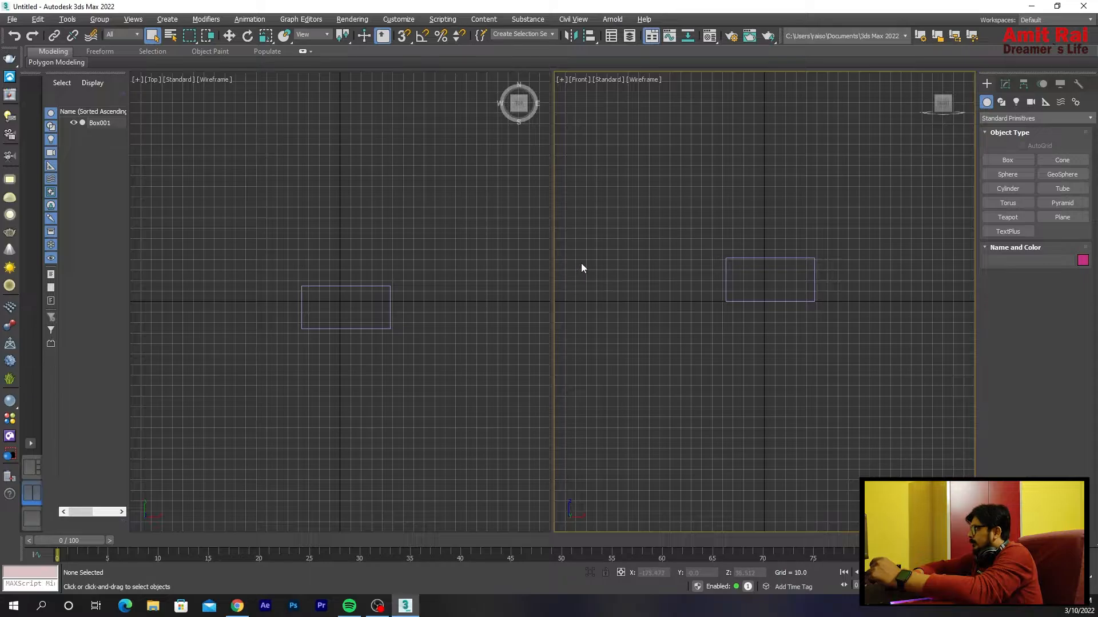
left_click(396, 289)
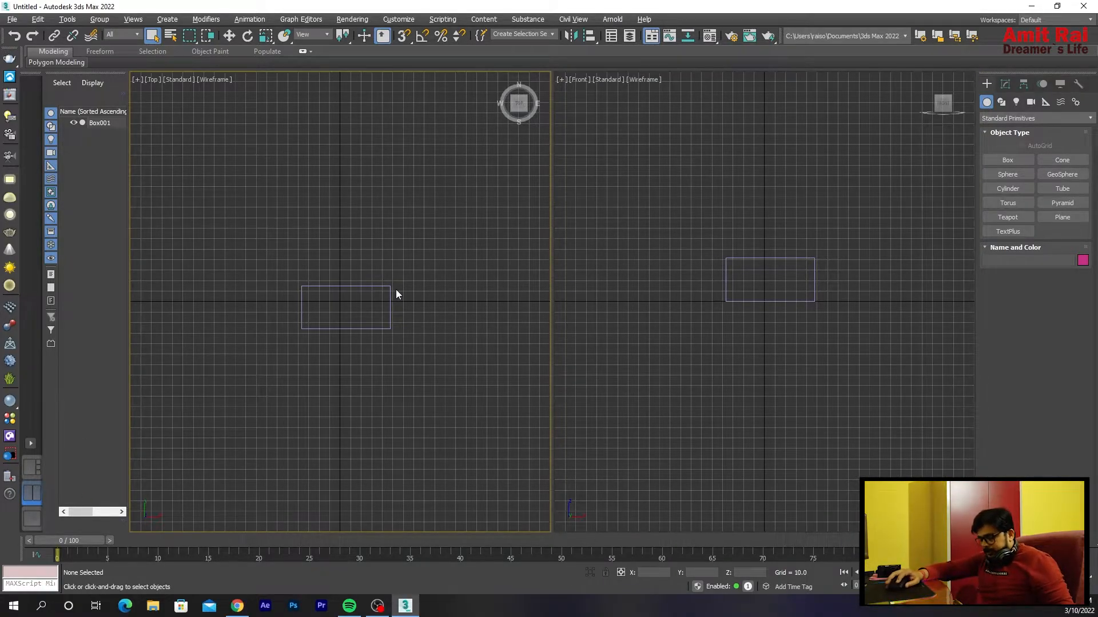
key("alt+w")
key("alt+w")
left_click(731, 269)
key("alt+w")
key("alt+w")
left_click(345, 255)
key("alt+w")
key("alt+w")
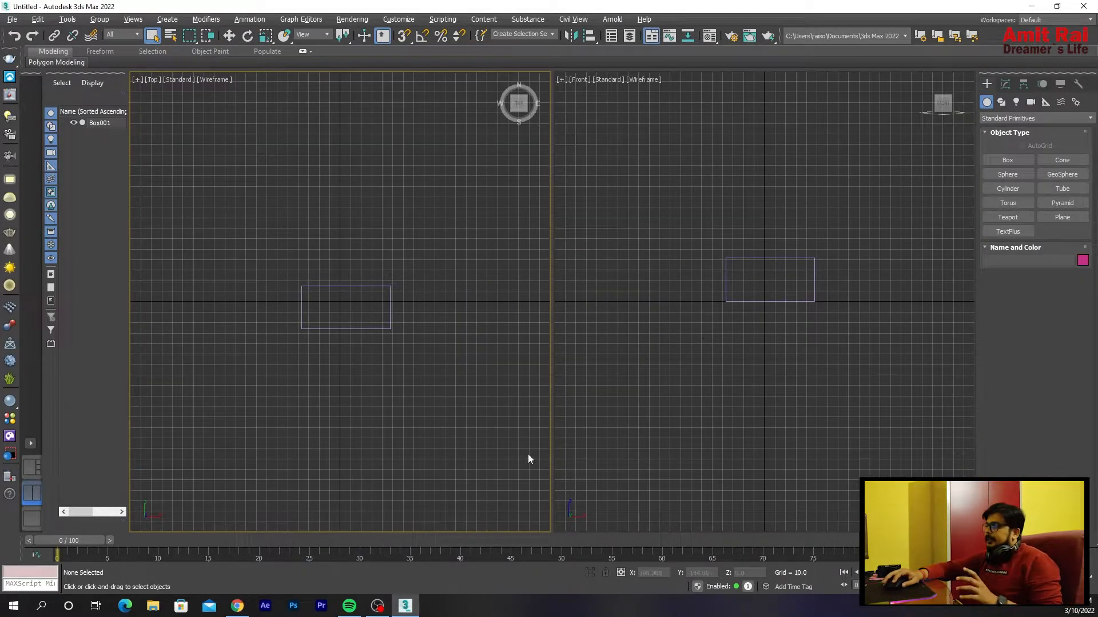
Step: Add a four-viewport layout preset, and activate the Front and Left viewports in the layout with one large viewport
left_click(32, 443)
left_click(61, 525)
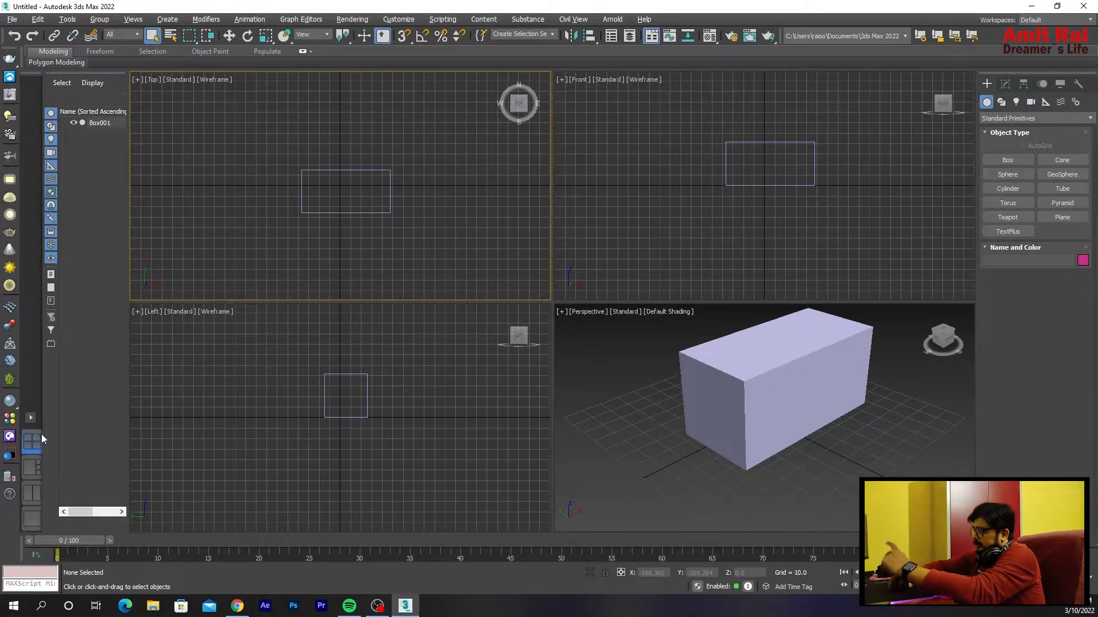
left_click(38, 465)
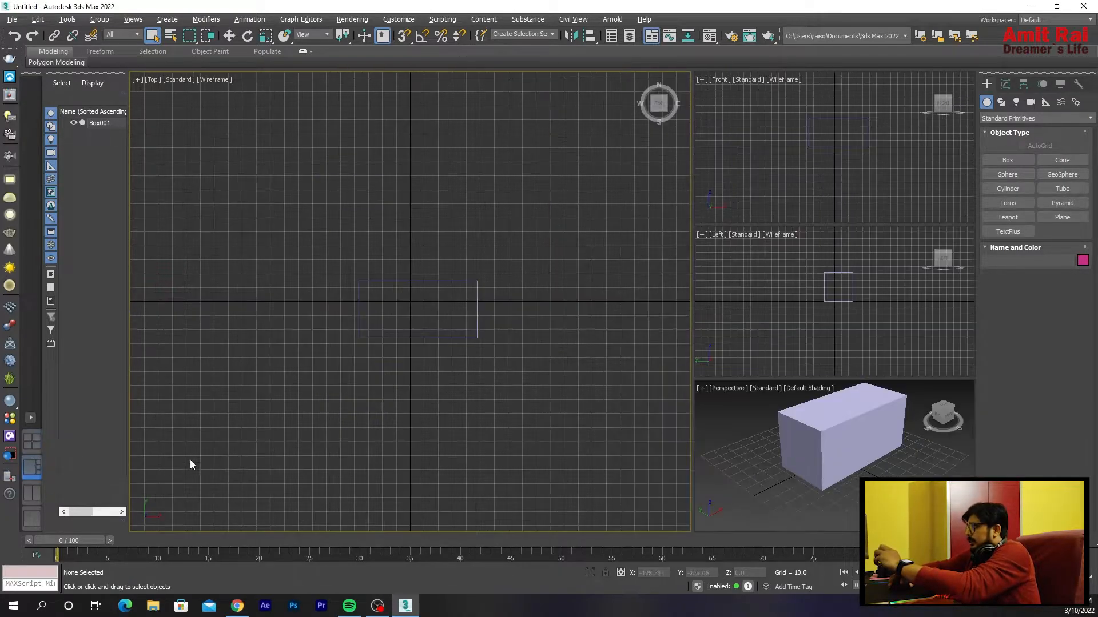
left_click(793, 169)
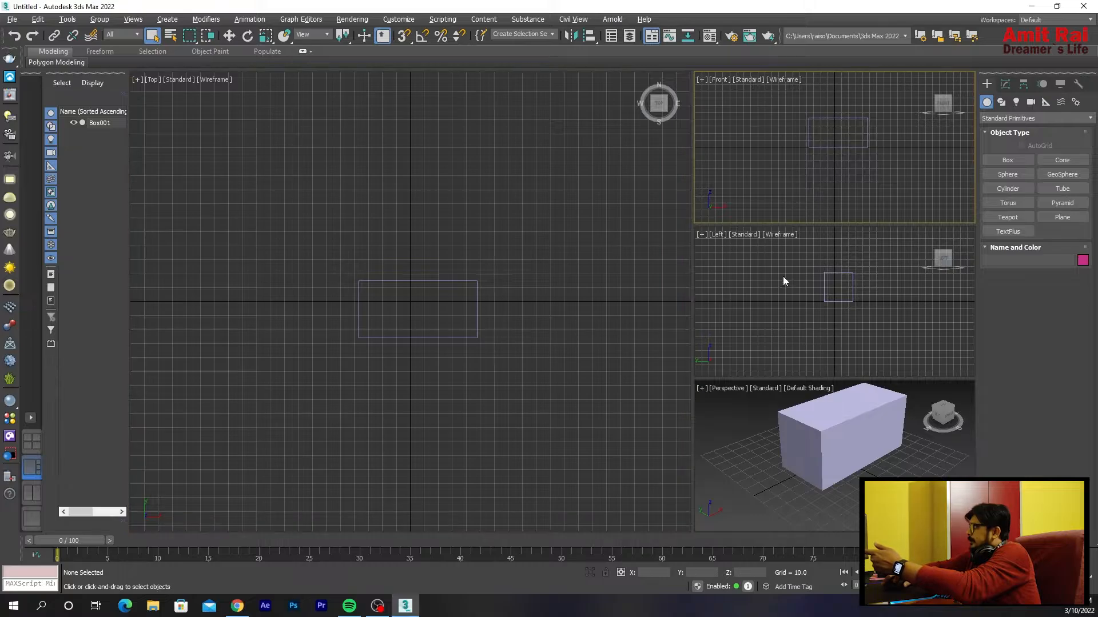
left_click(784, 276)
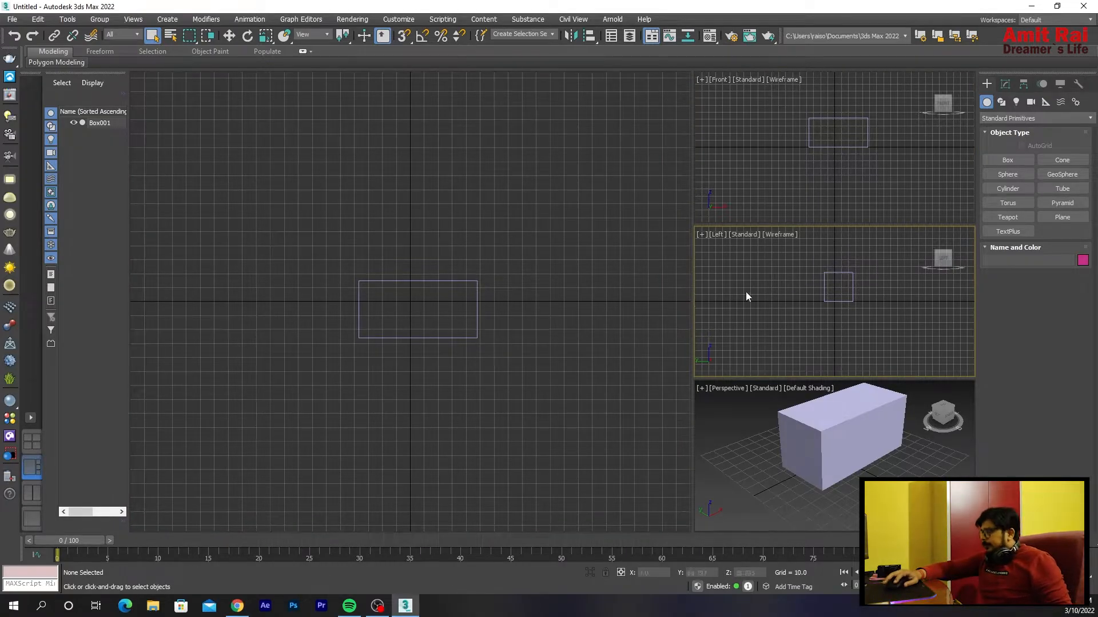
Step: Return to the original layout preset and toggle its Perspective viewport between four-view and maximized display
left_click(32, 525)
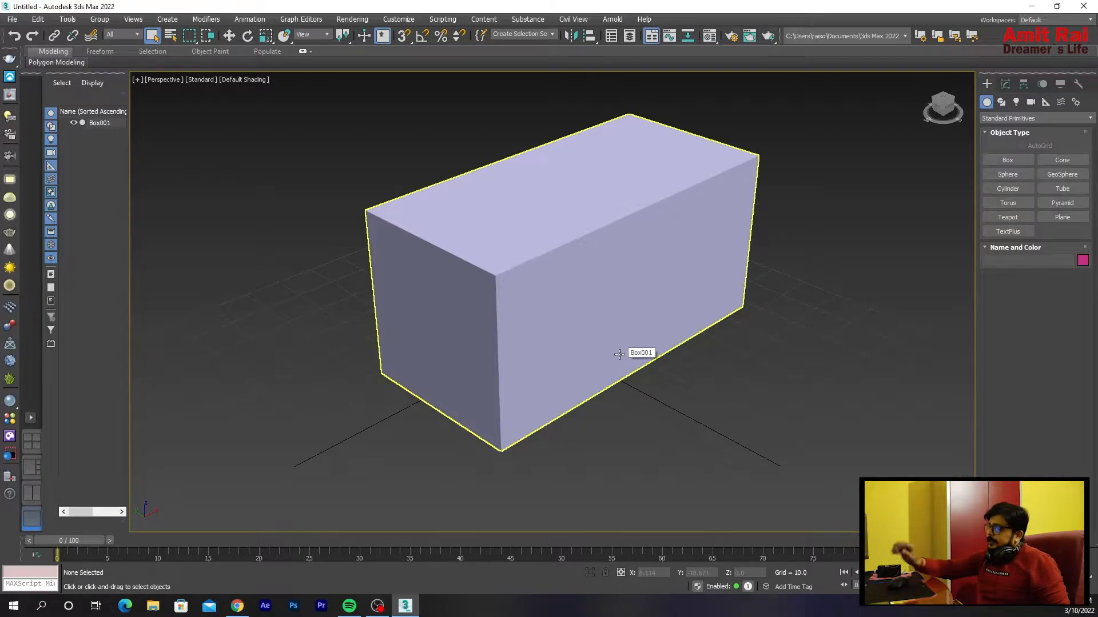
key("alt+w")
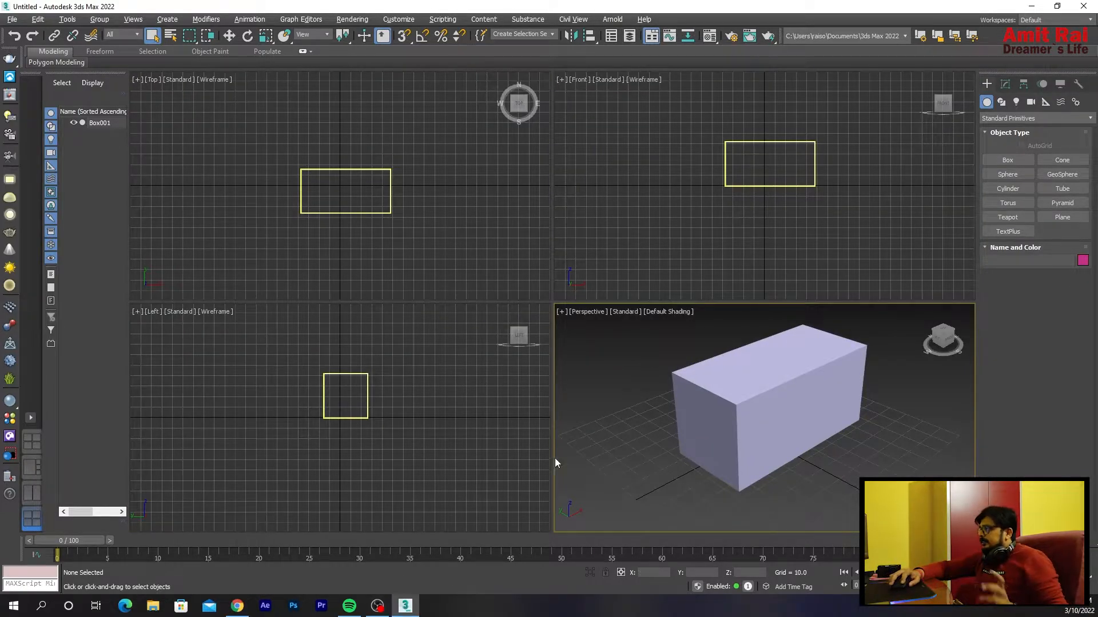
key("alt+w")
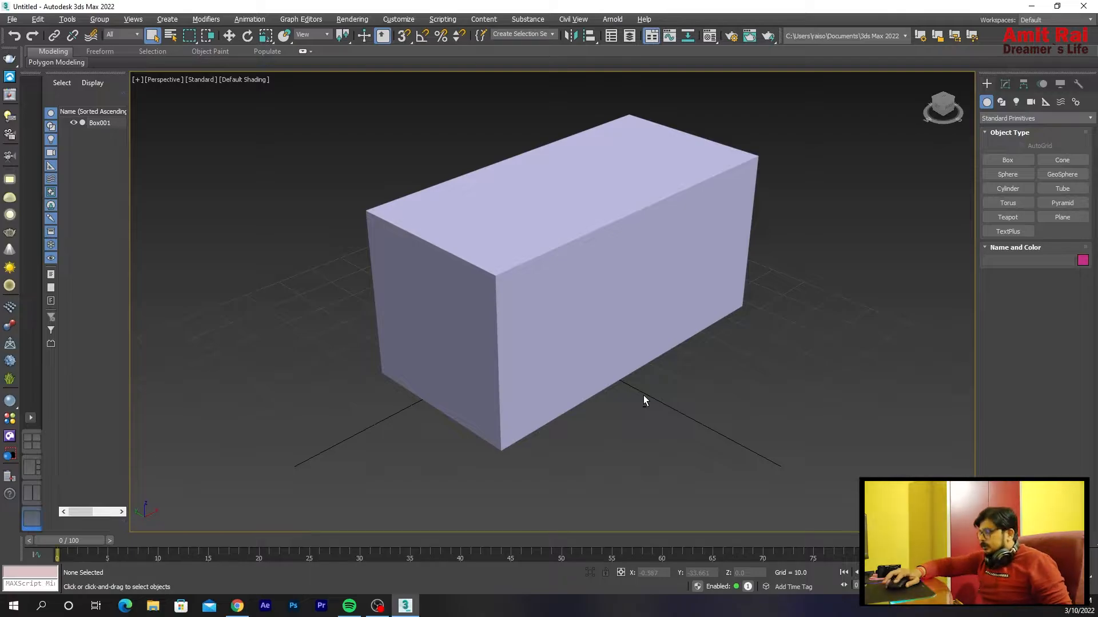
Step: View the box from the Top, return to Perspective, and examine the available viewpoint options for the viewport
key("t")
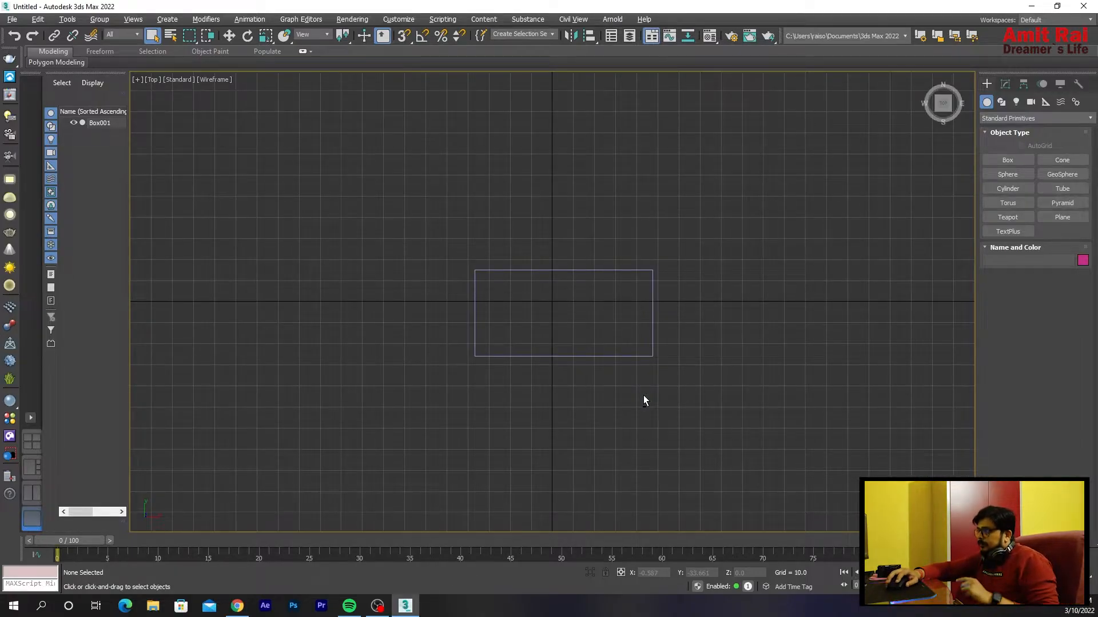
key("p")
left_click(669, 347)
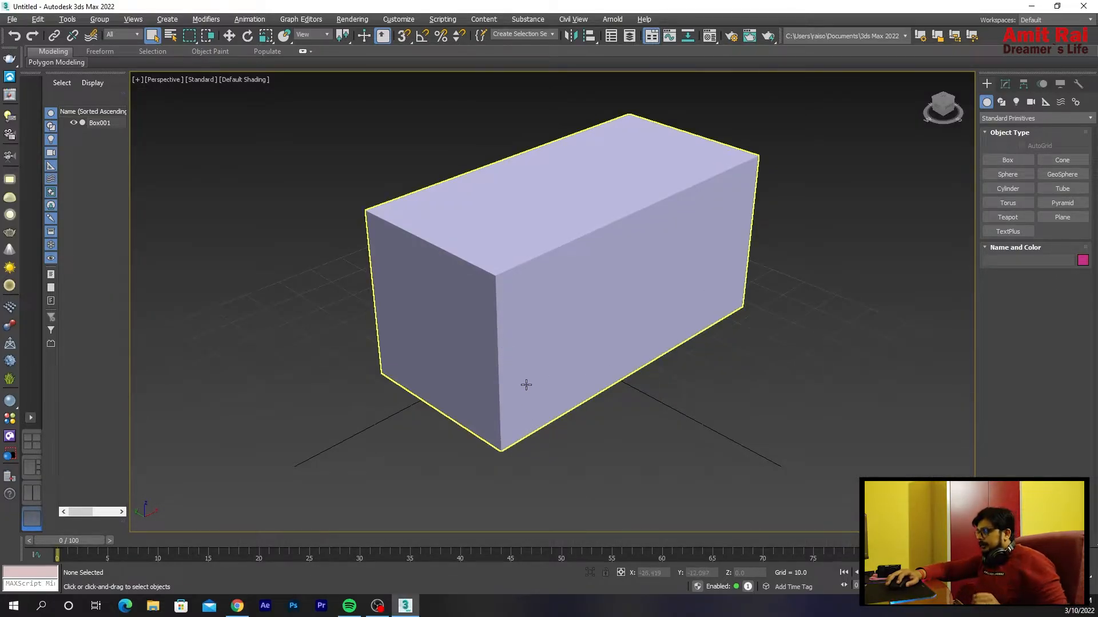
left_click(354, 260)
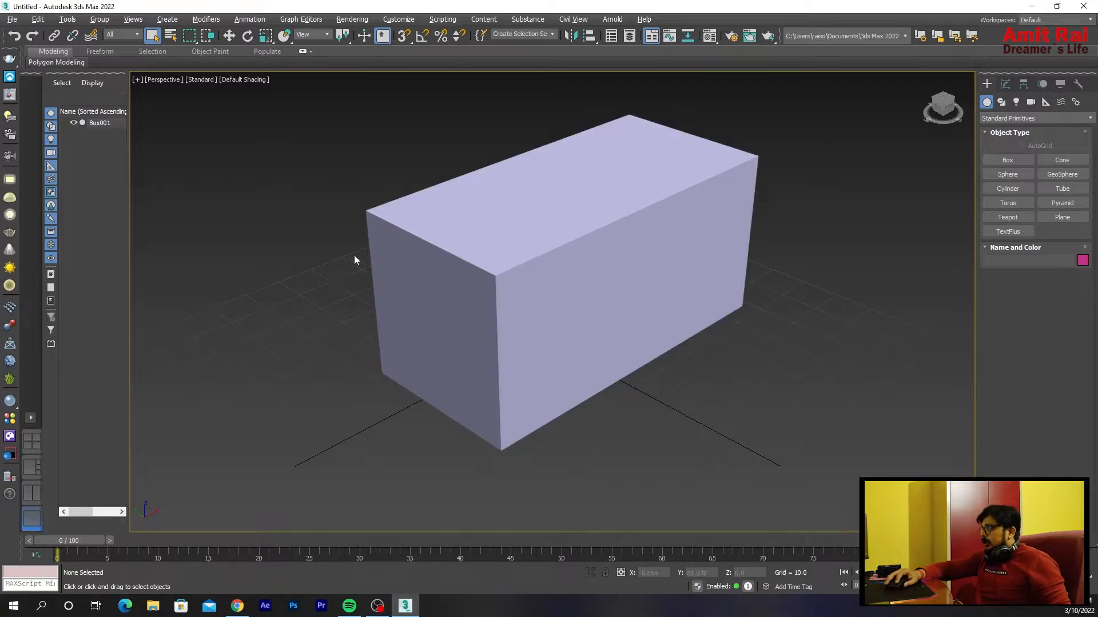
left_click(163, 82)
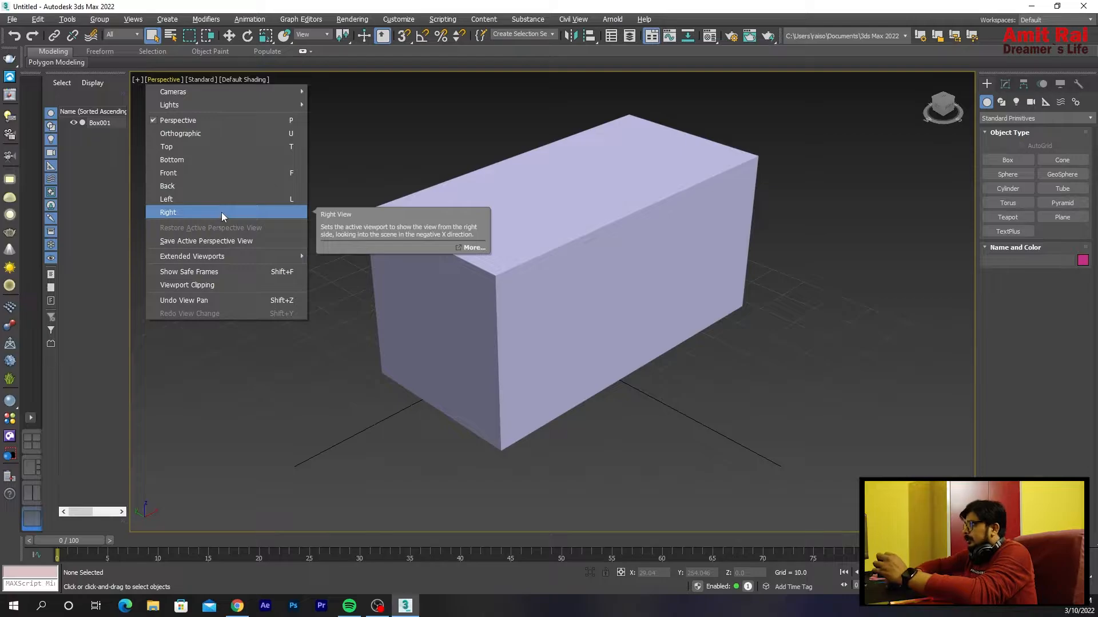
left_click(344, 166)
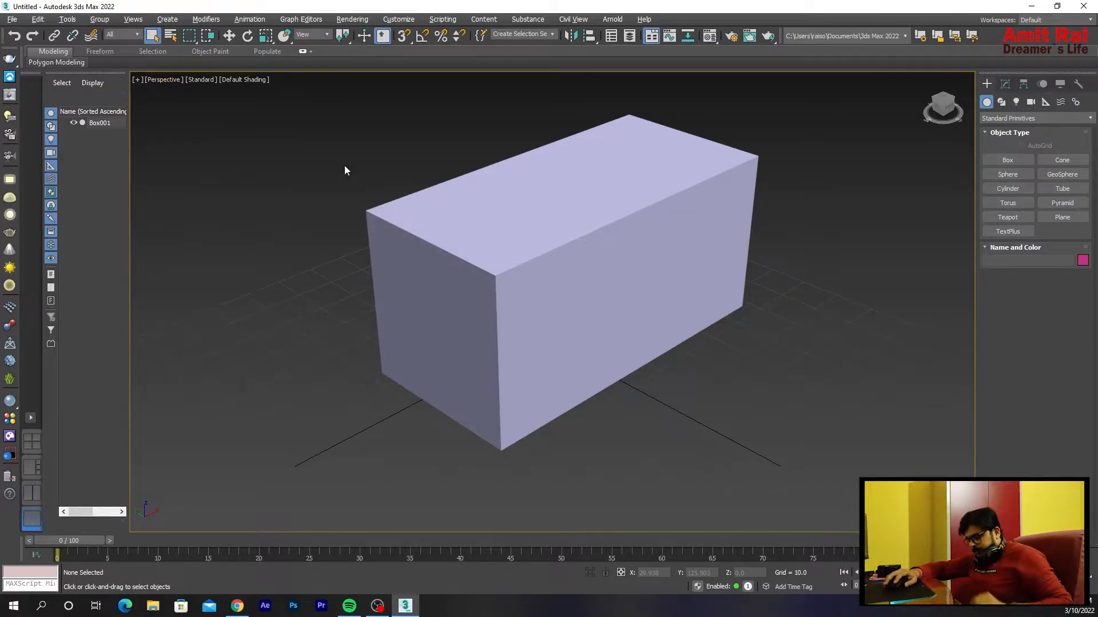
Step: Select the box with the Scale tool active and switch to the Move tool
key("r")
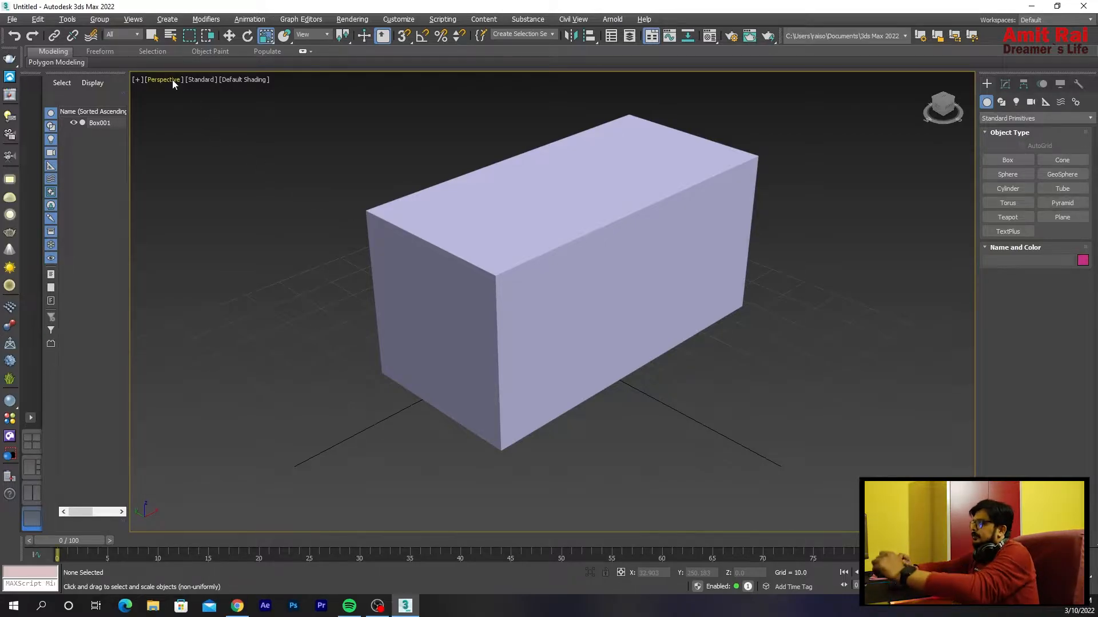
left_click(411, 260)
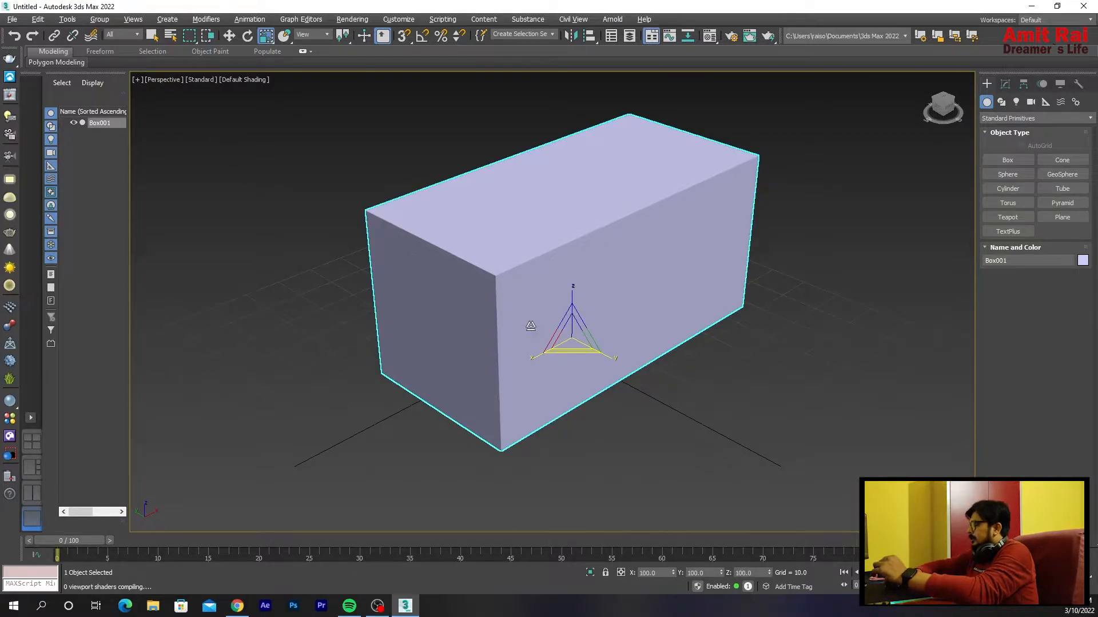
middle_click_drag(549, 254, 549, 263)
middle_click_drag(569, 349, 532, 343)
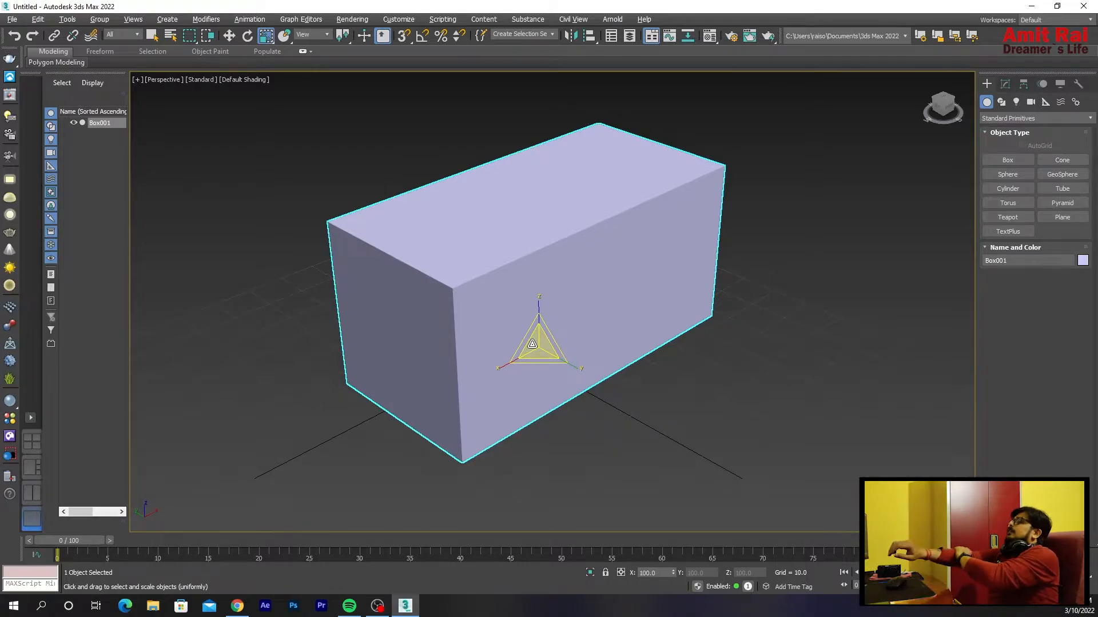
key("w")
mouse_move(514, 355)
middle_mouse_down()
mouse_move(503, 349)
mouse_move(515, 355)
mouse_move(504, 358)
middle_mouse_up()
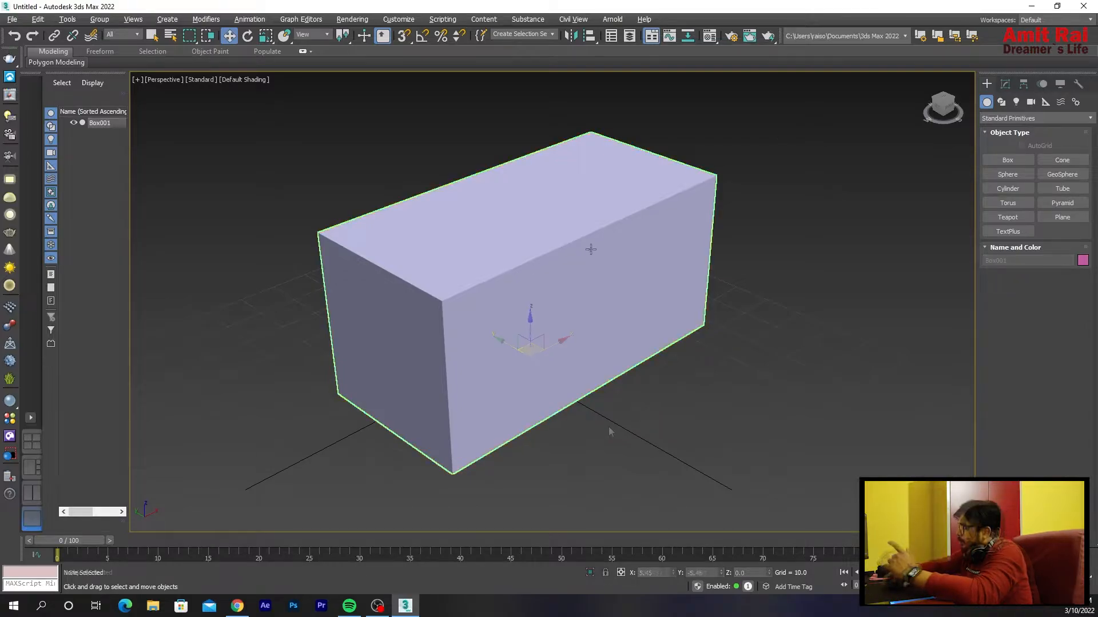
Step: Compare the creation options with the selected box's modify parameters, leaving the modify parameters open
left_click(591, 249)
left_click(1006, 83)
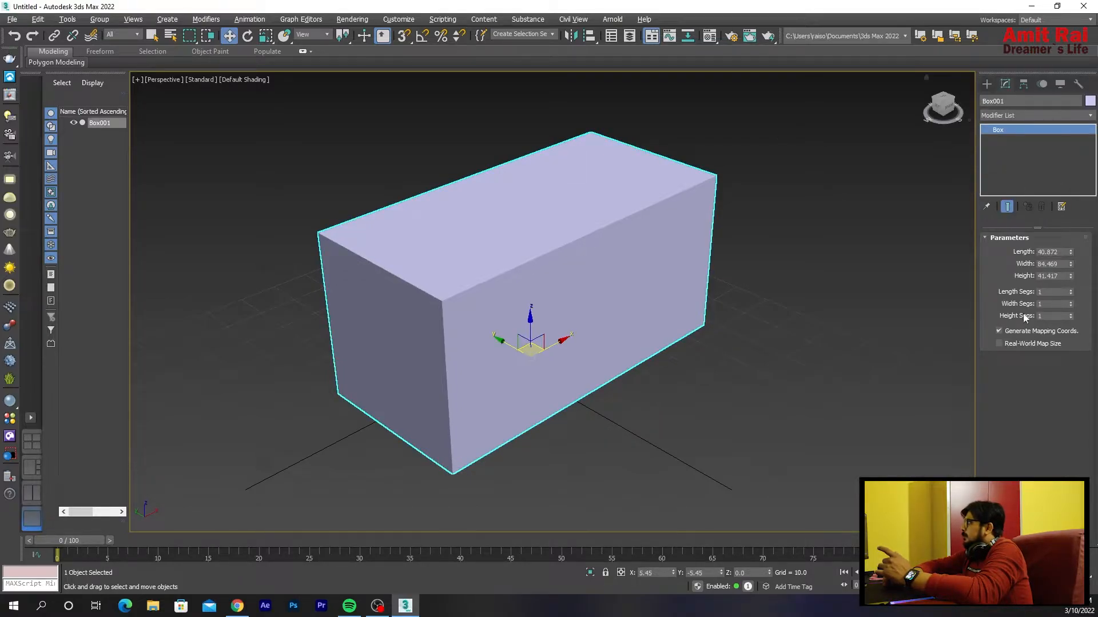
left_click(985, 85)
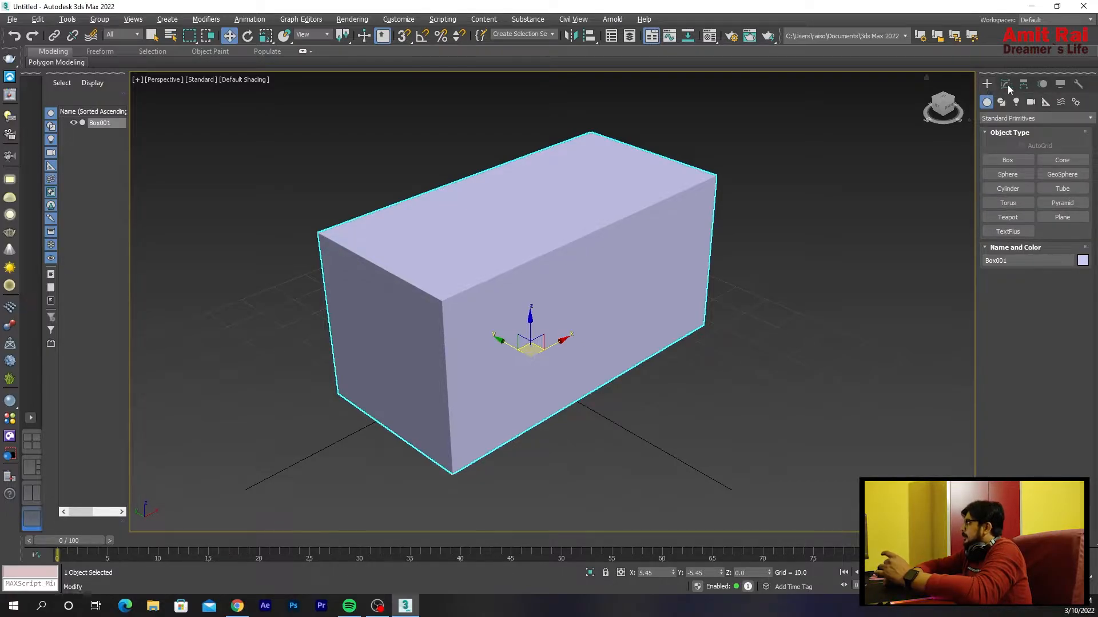
left_click(1006, 85)
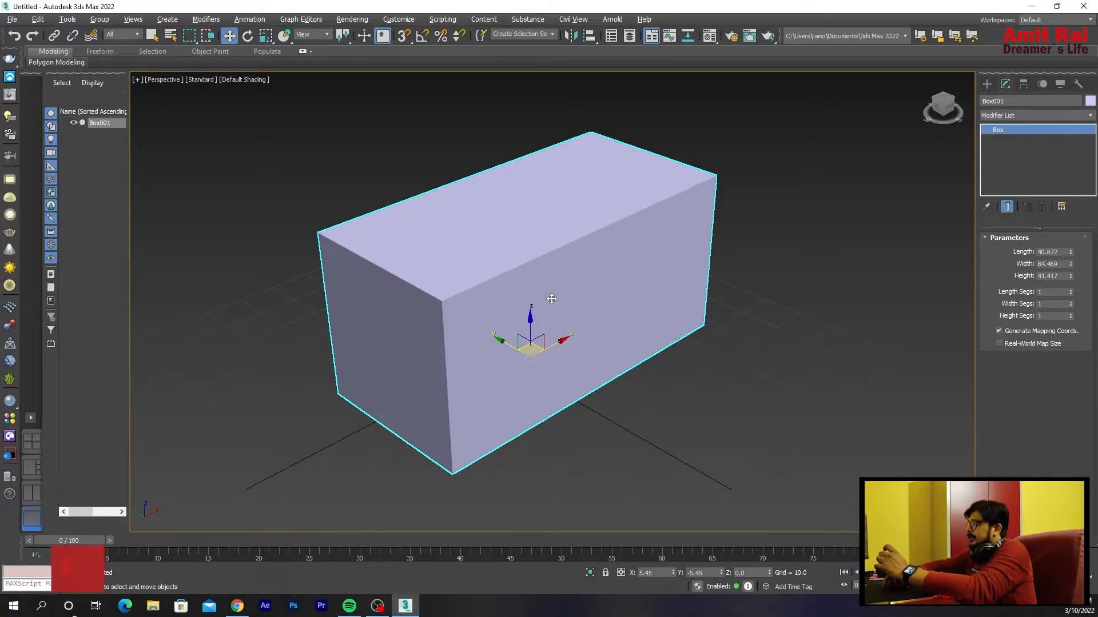
Step: Turn on edged faces in the Perspective viewport and delete the existing box
left_click(232, 80)
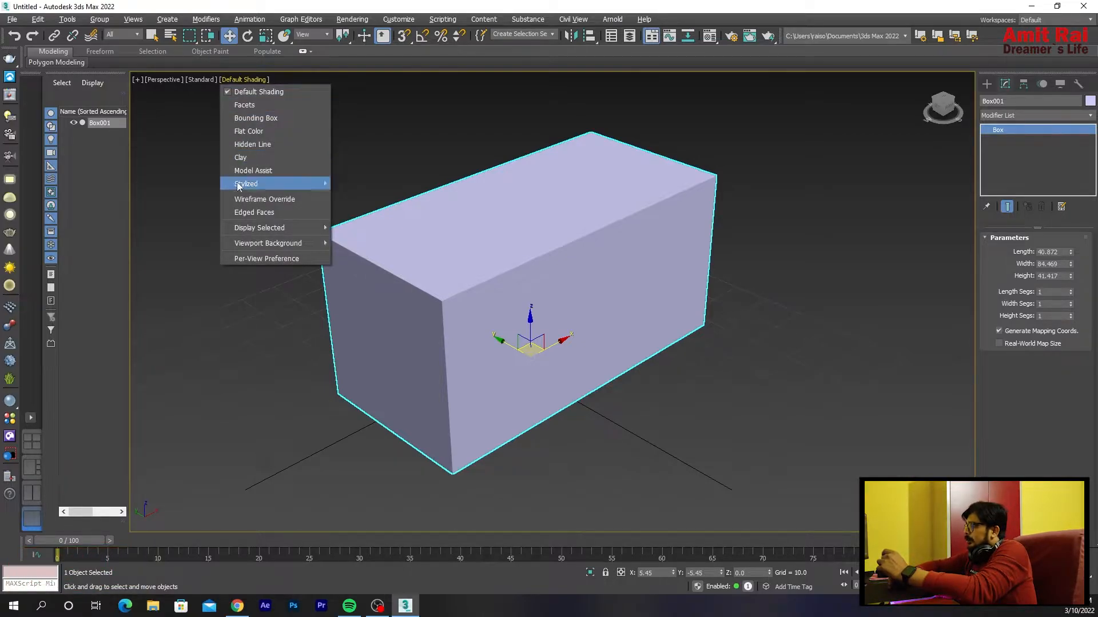
left_click(238, 213)
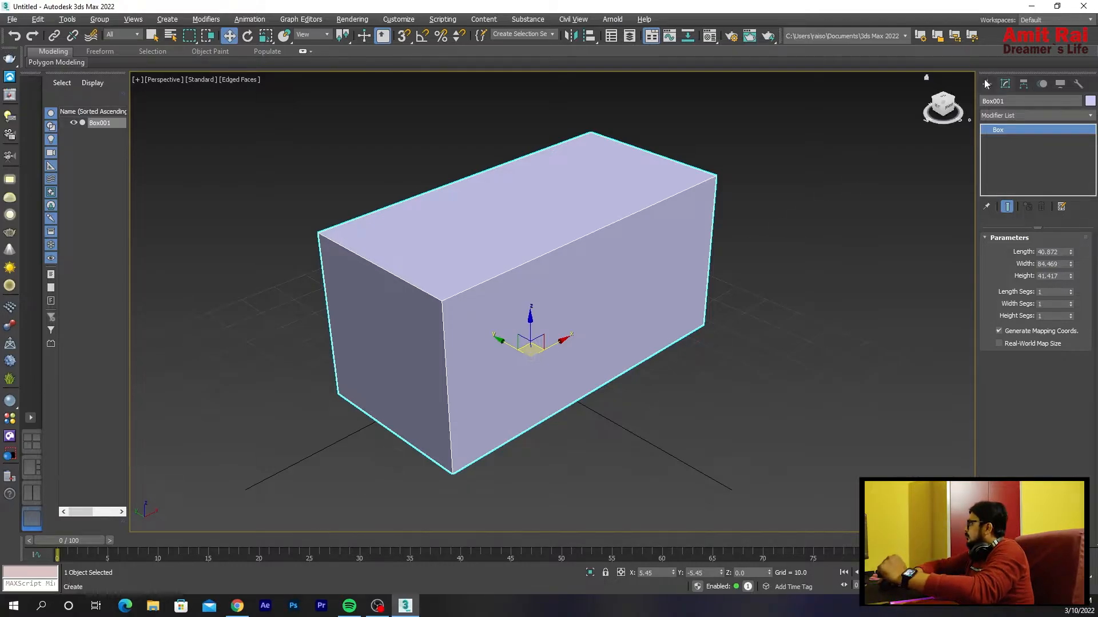
key("Delete")
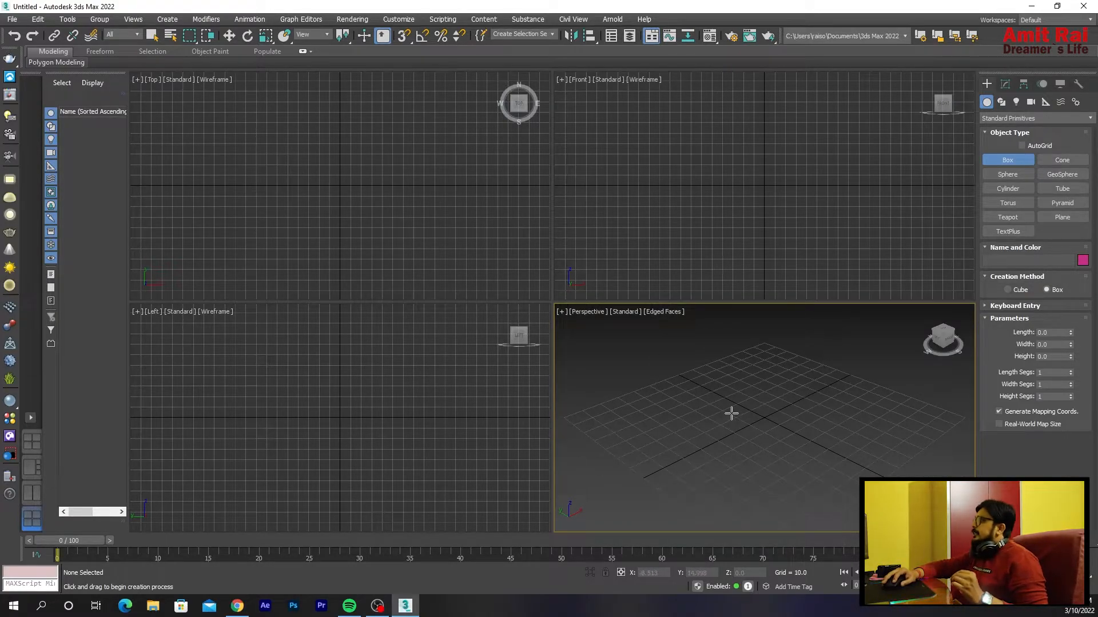
Step: Create a flat tabletop box about 105 long, 213 wide and 1 high in the Top viewport and centre it near the origin
left_click_drag(652, 408, 810, 430)
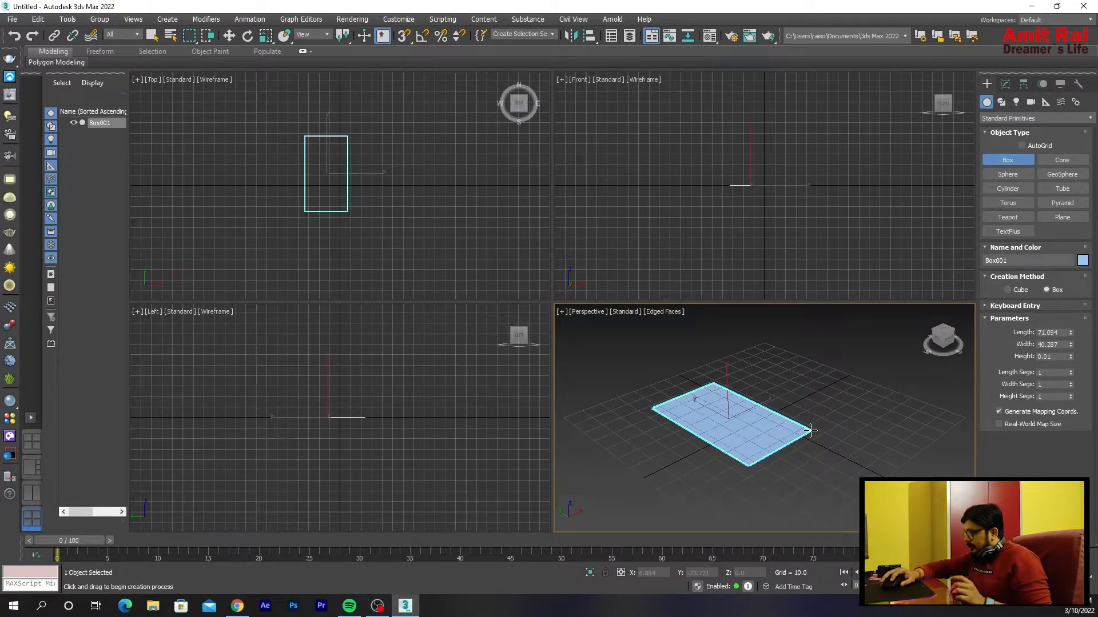
right_click(806, 433)
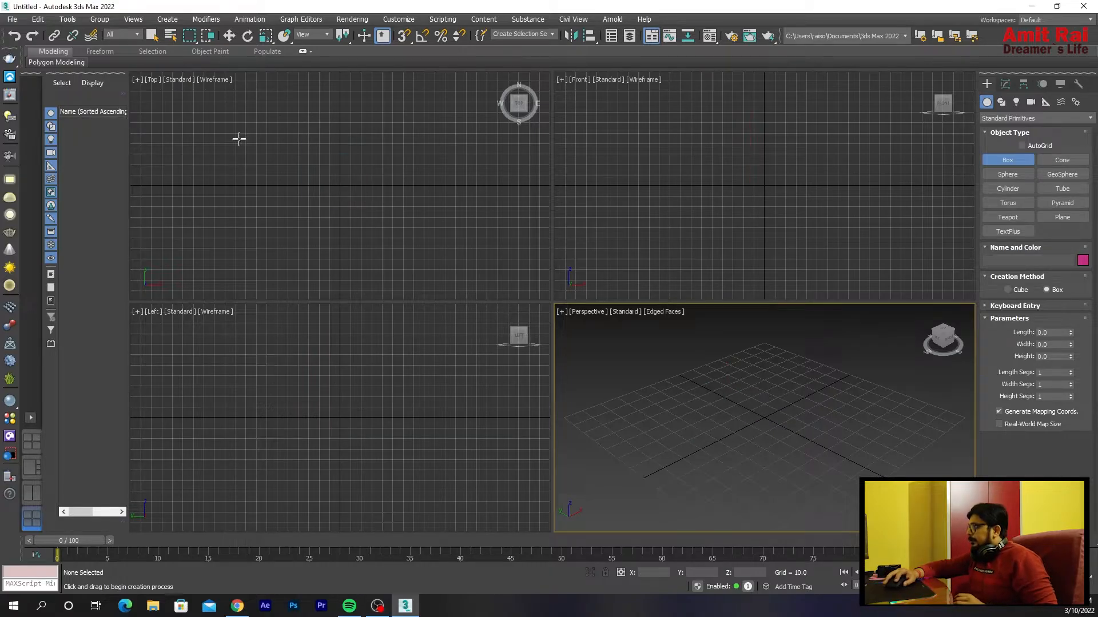
left_click_drag(235, 129, 445, 240)
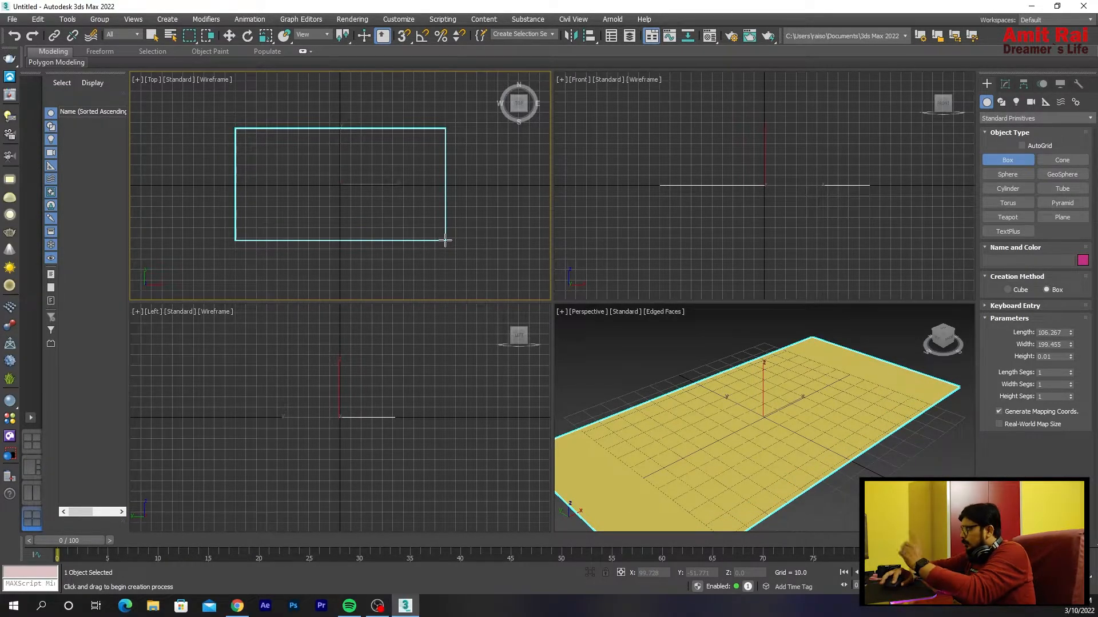
left_click_drag(445, 241, 455, 240)
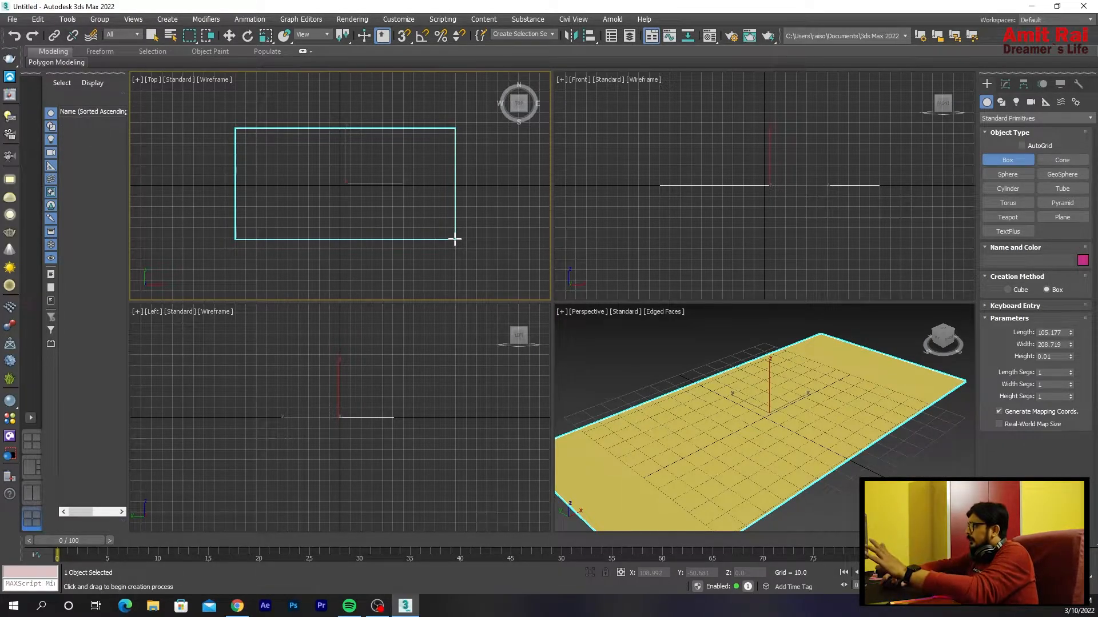
left_click_drag(455, 240, 459, 240)
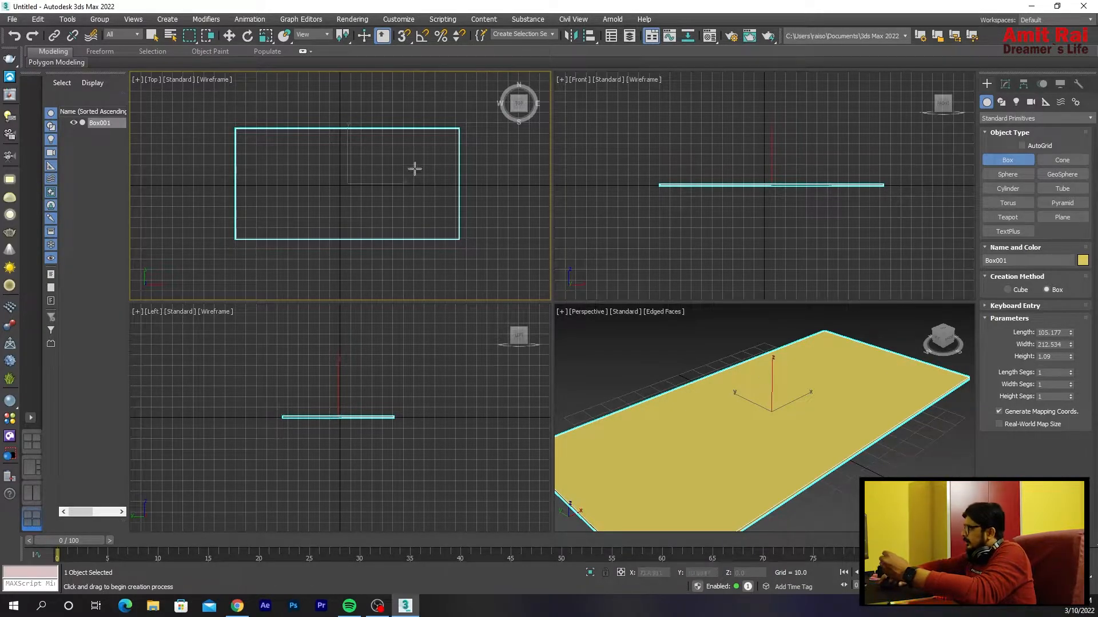
key("w")
left_click_drag(363, 164, 356, 163)
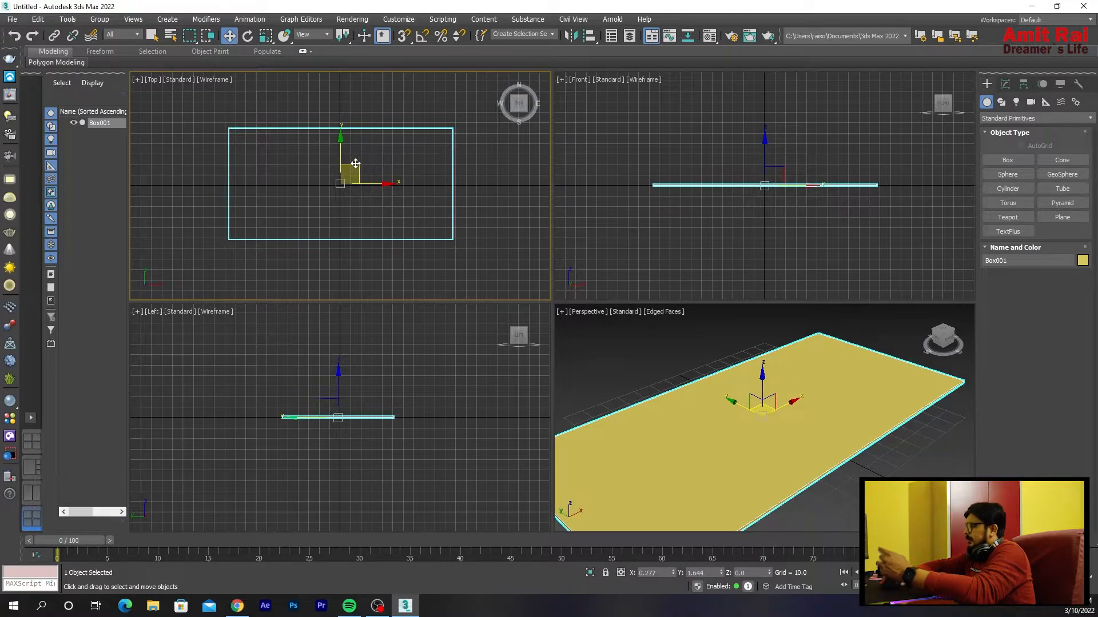
Step: Create a table leg box about 6.6 long and 7.7 wide inside the tabletop's upper-left corner in the Top viewport
left_click(1005, 161)
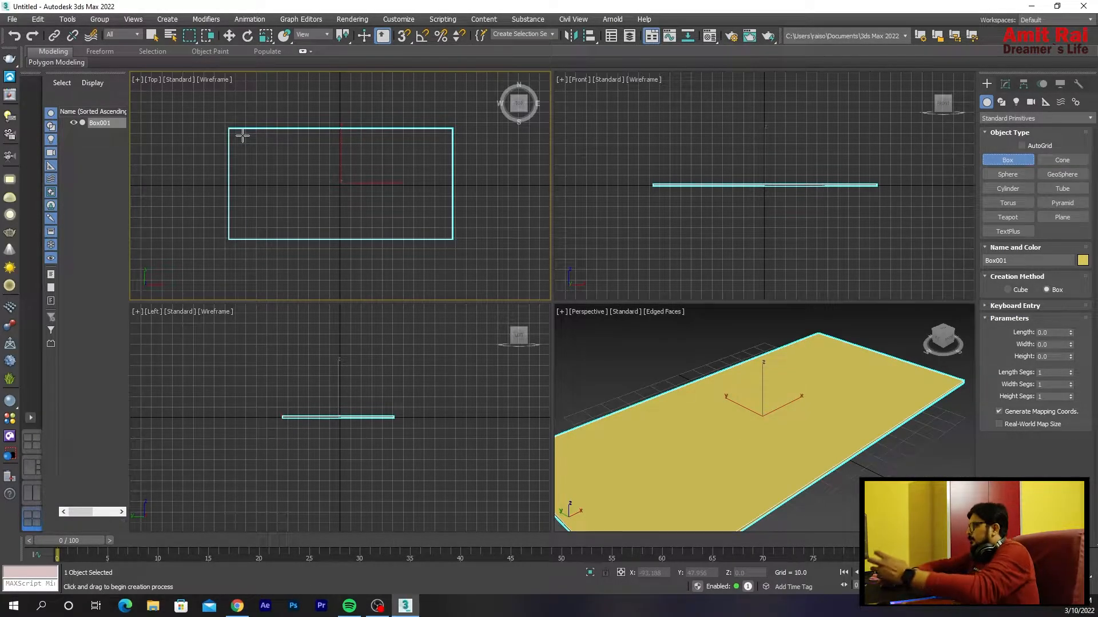
scroll(234, 133, "up", 2)
left_click_drag(235, 134, 246, 146)
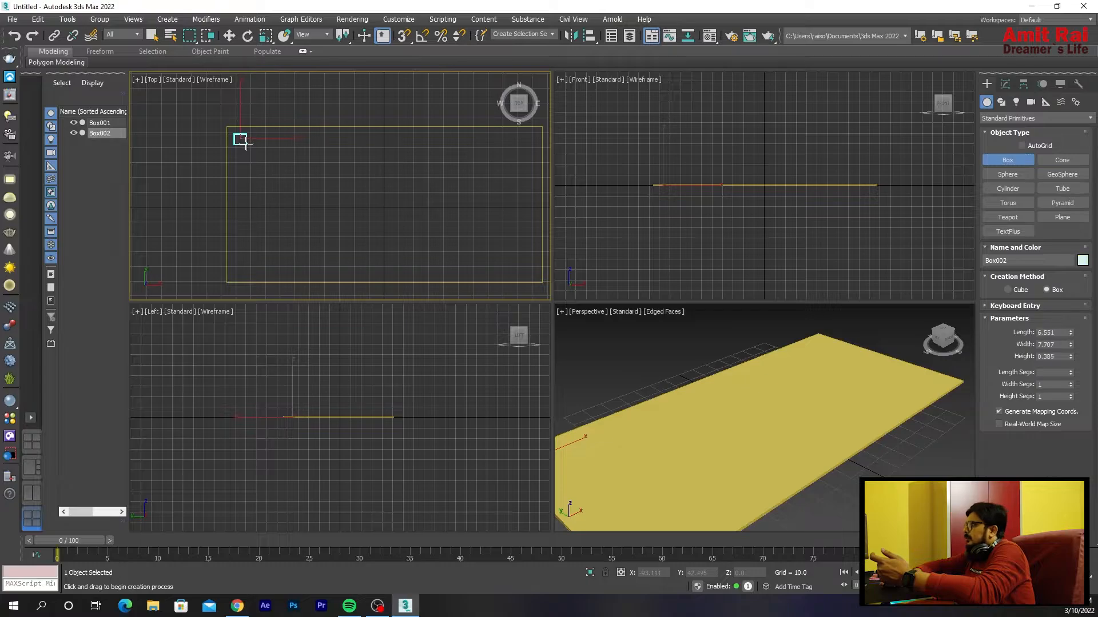
left_click(179, 99)
key("w")
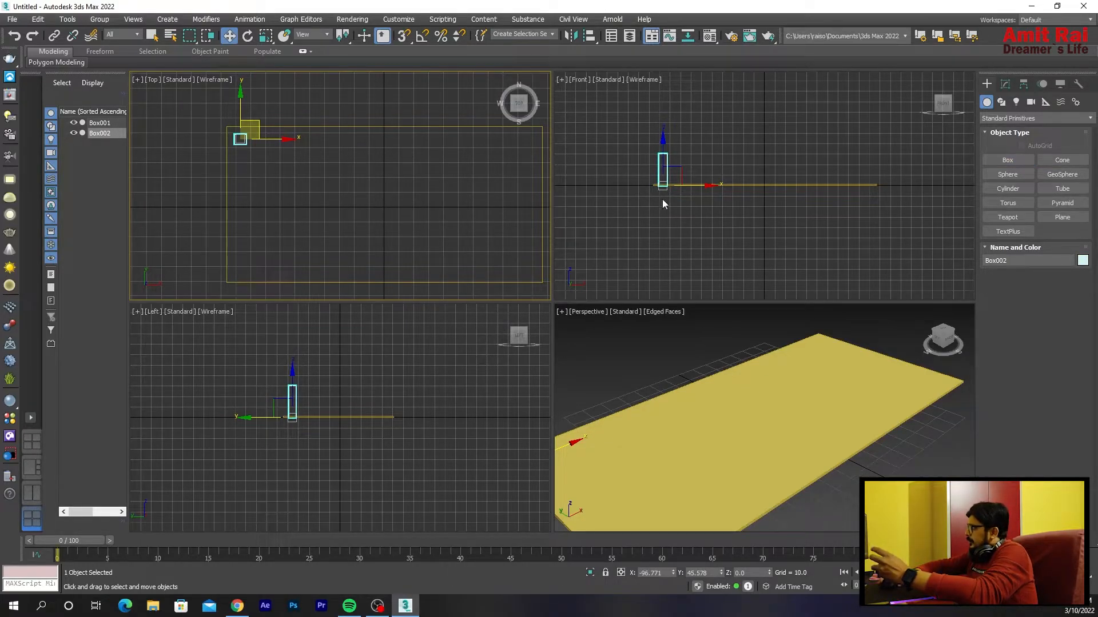
Step: Raise the tabletop in the Front viewport to Z about 30 so it sits on top of the leg
scroll(384, 180, "down", 2)
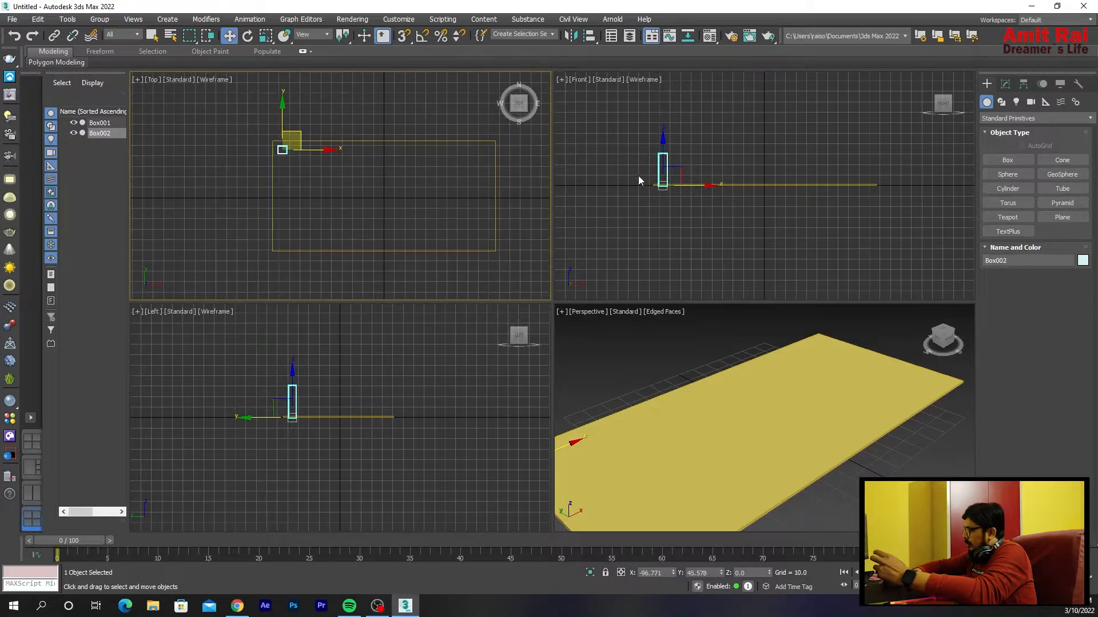
left_click(747, 186)
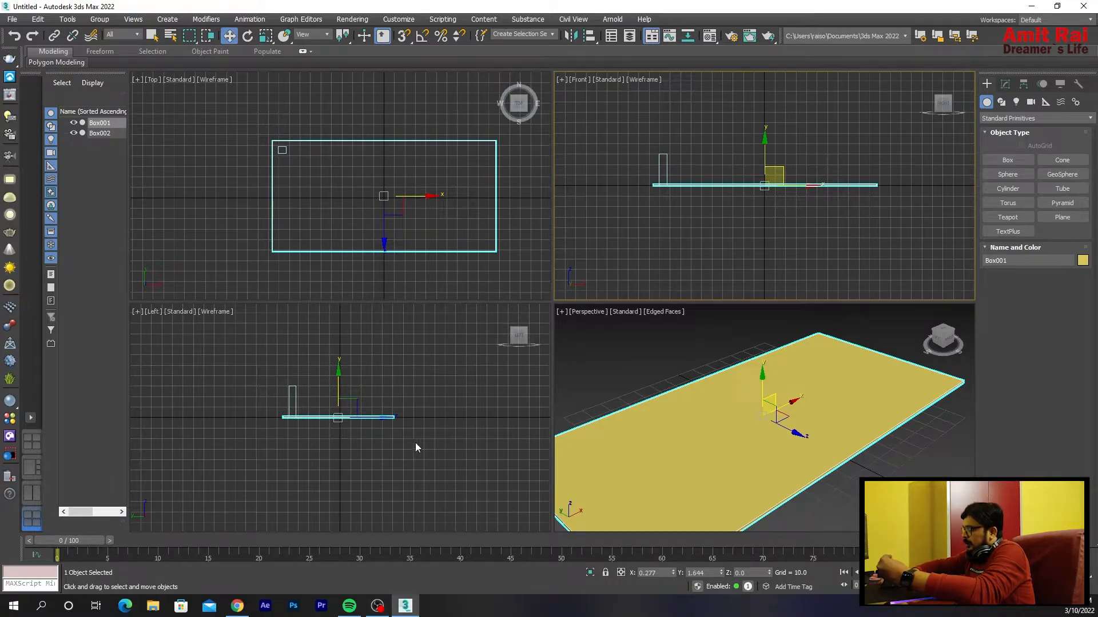
middle_click_drag(777, 196, 765, 225)
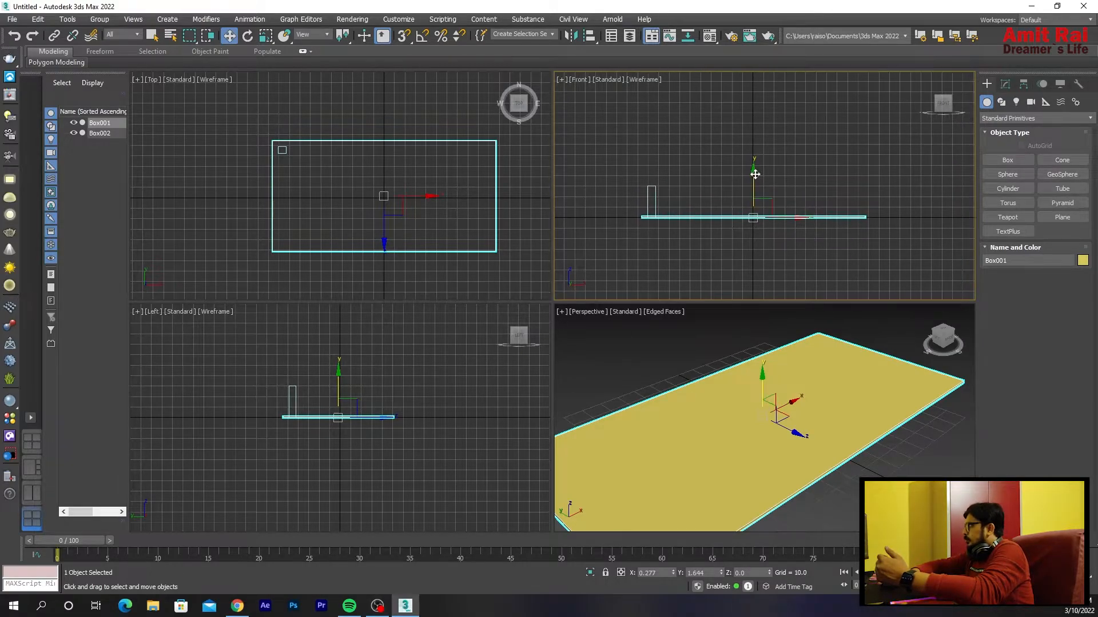
left_click_drag(753, 172, 748, 146)
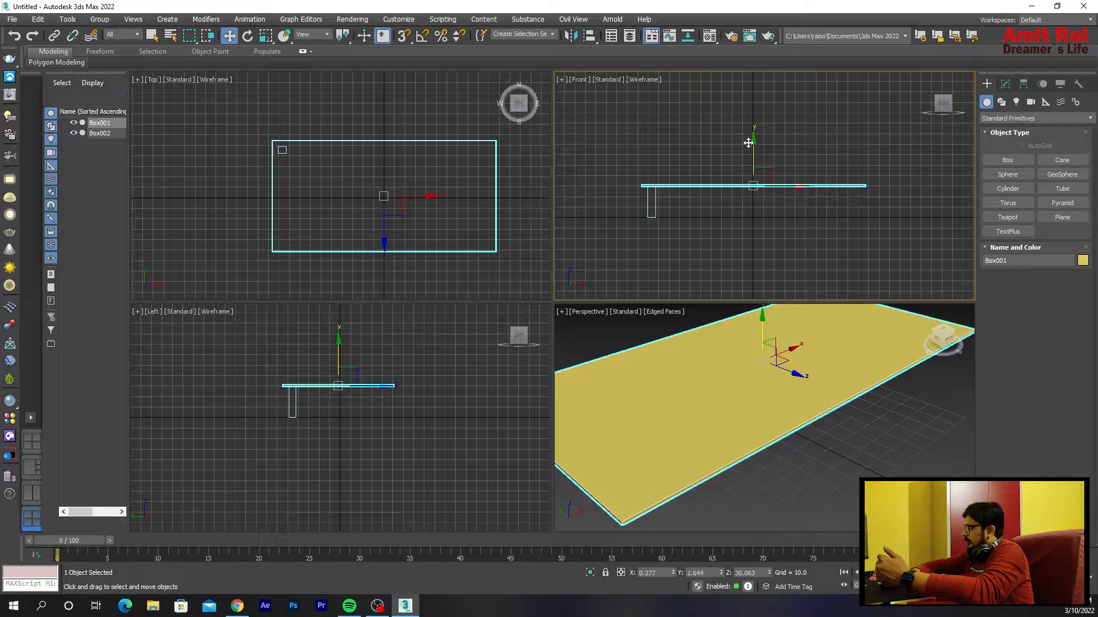
scroll(696, 453, "down", 4)
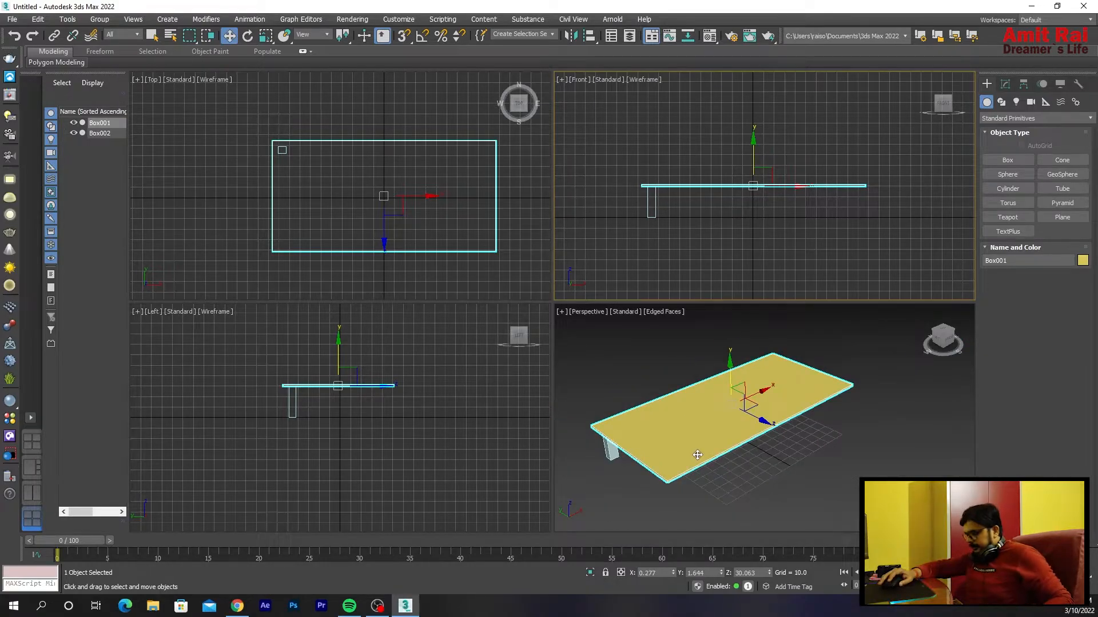
left_click(711, 440)
middle_click_drag(711, 440, 724, 412, "alt")
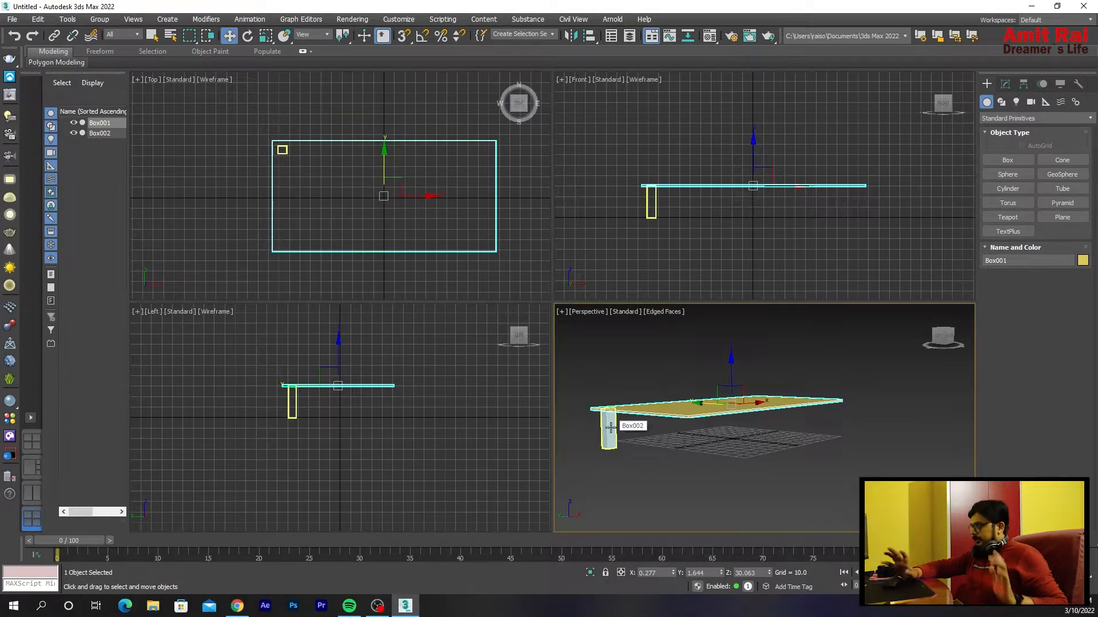
Step: Select the leg in the Top viewport and view its clone options without making a copy
left_click(285, 149)
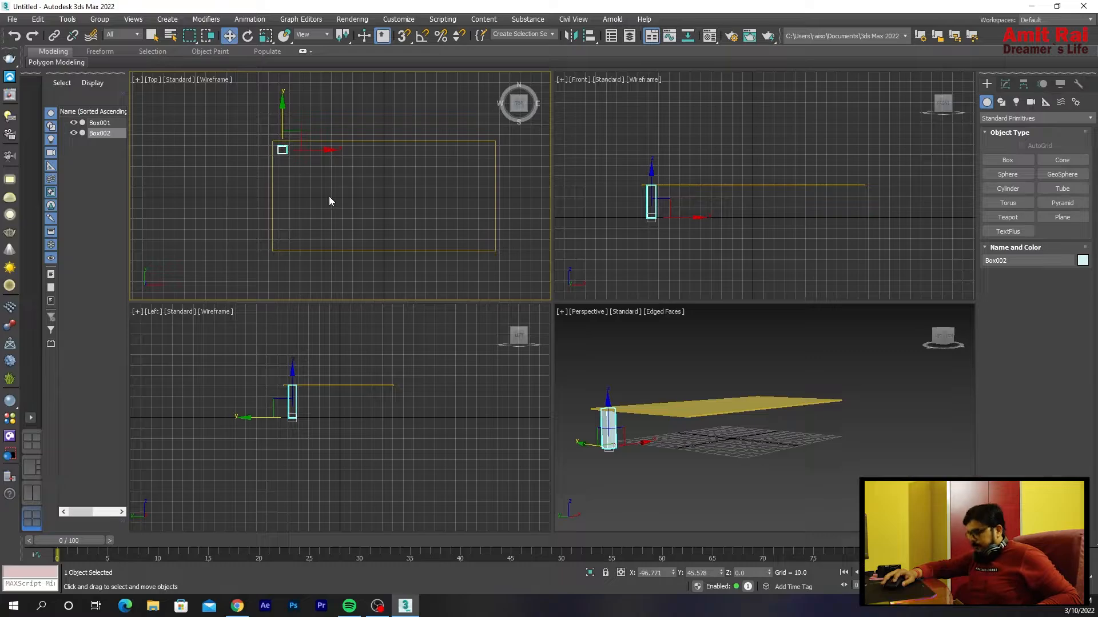
key("ctrl+v")
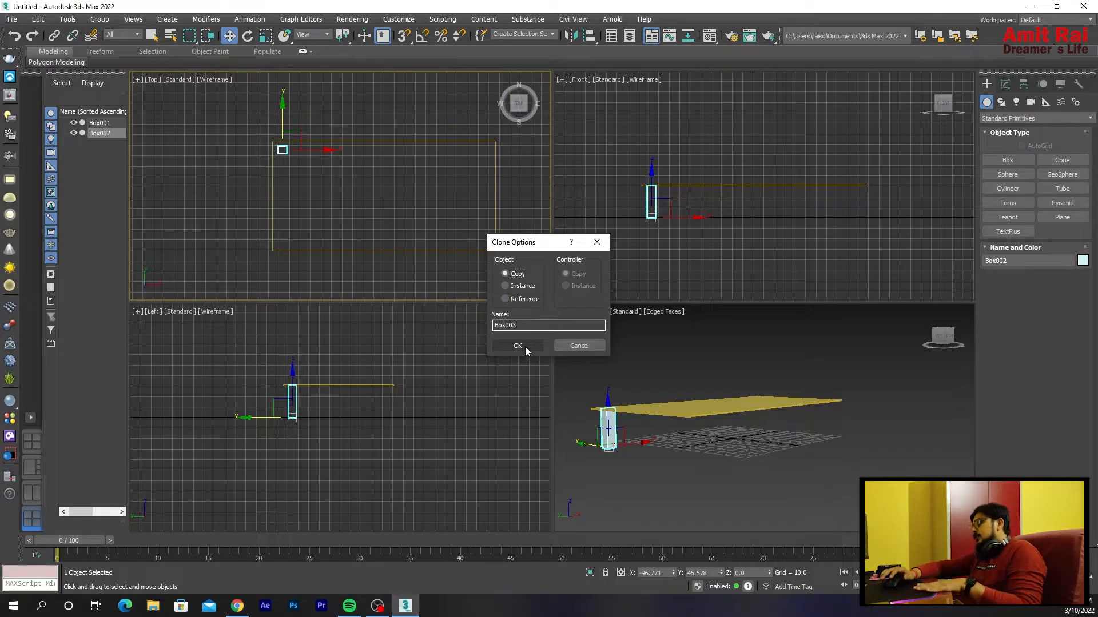
left_click(579, 346)
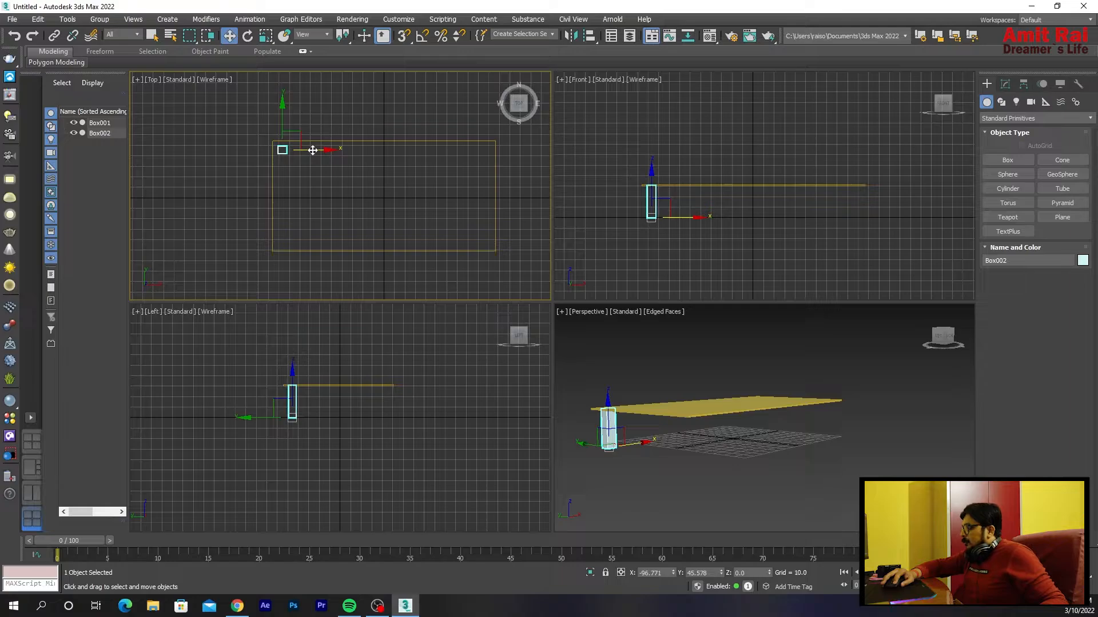
Step: Try cloning the leg along the X axis with the number of copies at 2, and undo the cloning
left_click_drag(313, 150, 509, 149)
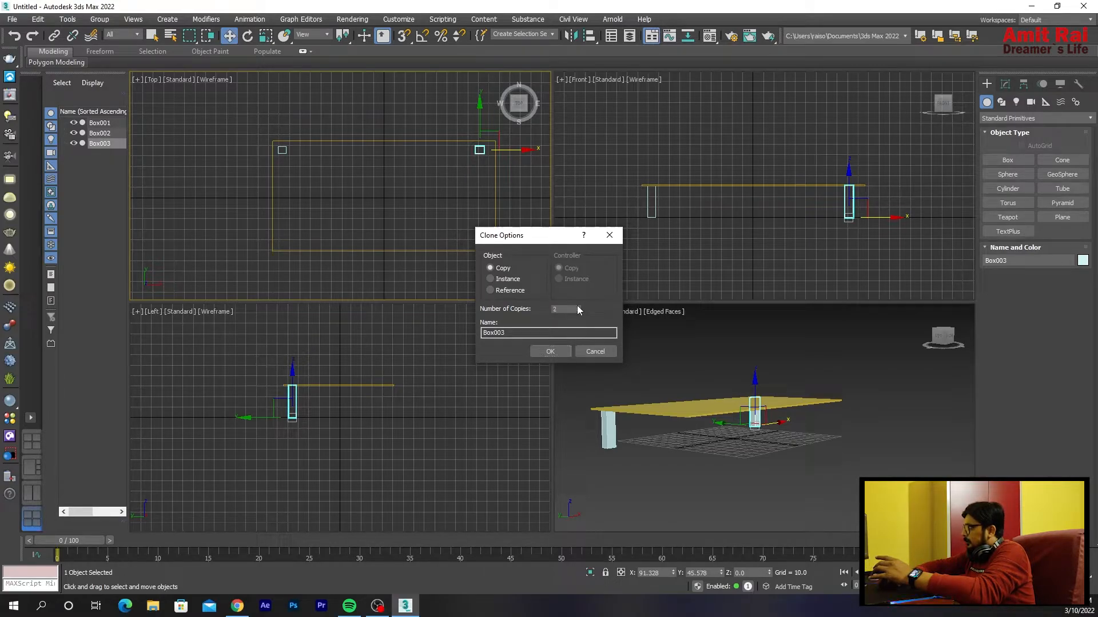
left_click(550, 351)
scroll(448, 210, "down", 2)
scroll(447, 215, "down", 2)
middle_click_drag(450, 215, 311, 225)
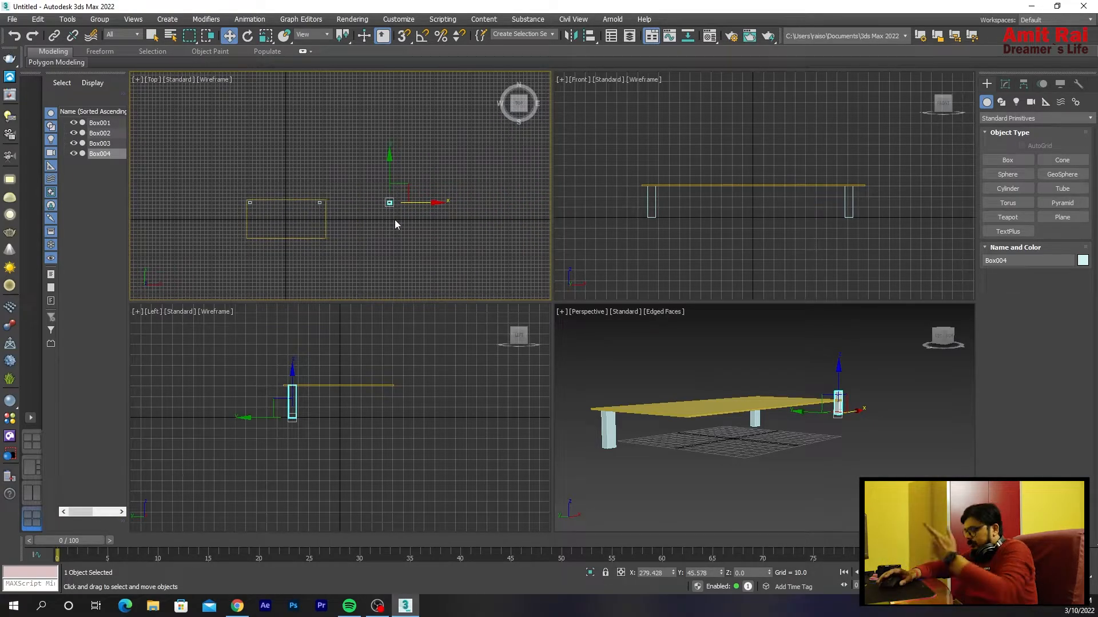
key("ctrl+z")
key("ctrl+z")
Step: Clone the leg along the X axis as a single Copy placed in the tabletop's upper-right corner, at X about 93.6
scroll(258, 219, "up", 5)
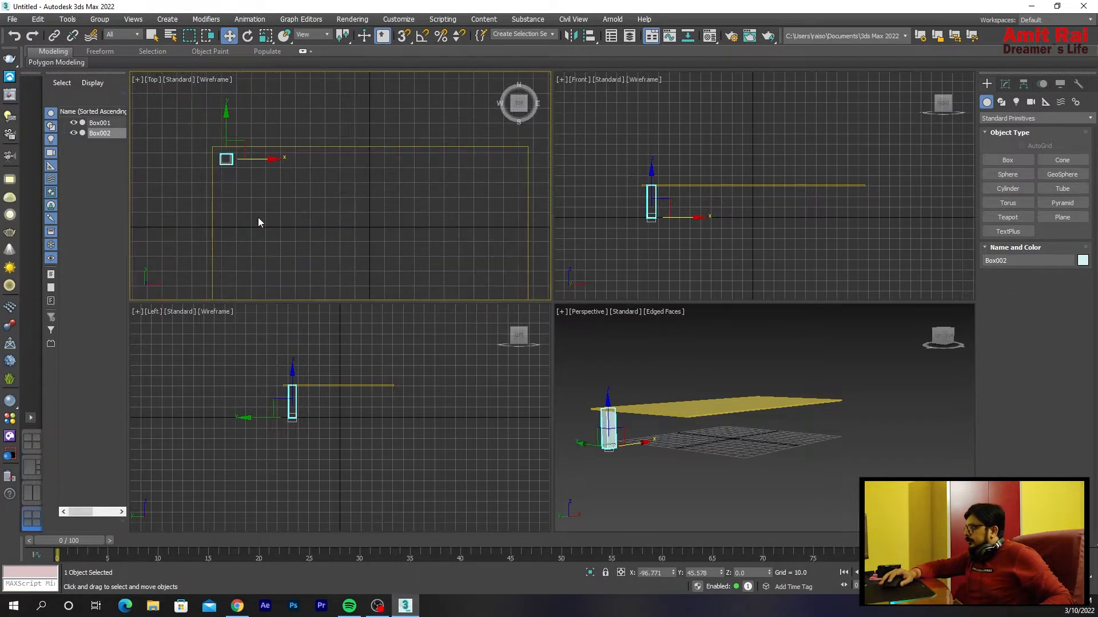
scroll(250, 164, "down", 2)
left_click_drag(253, 161, 445, 159)
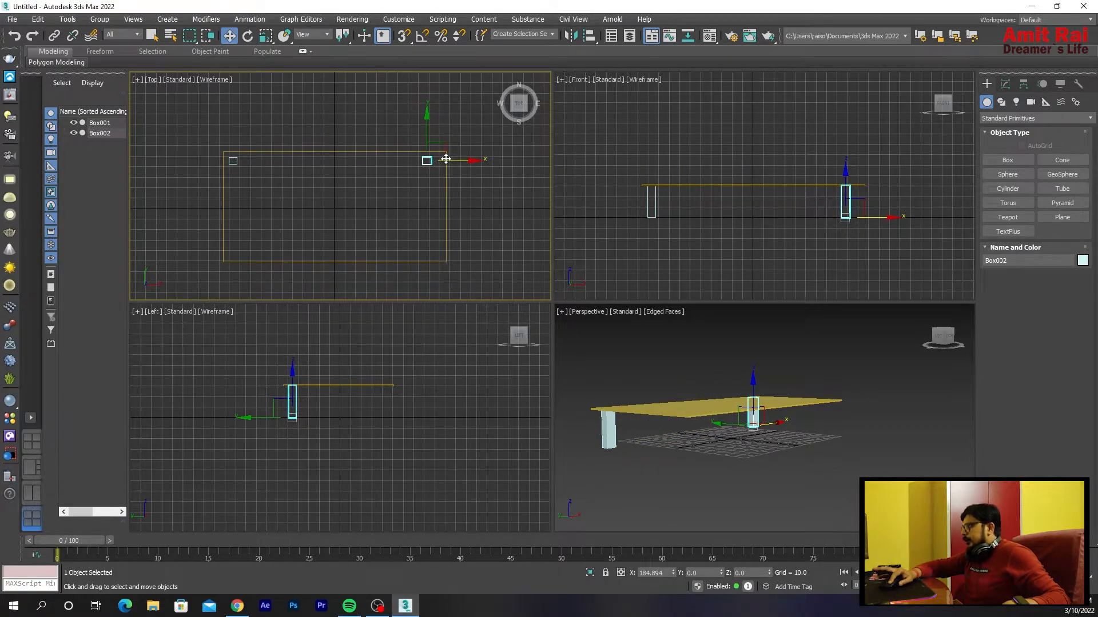
left_click_drag(445, 159, 451, 159)
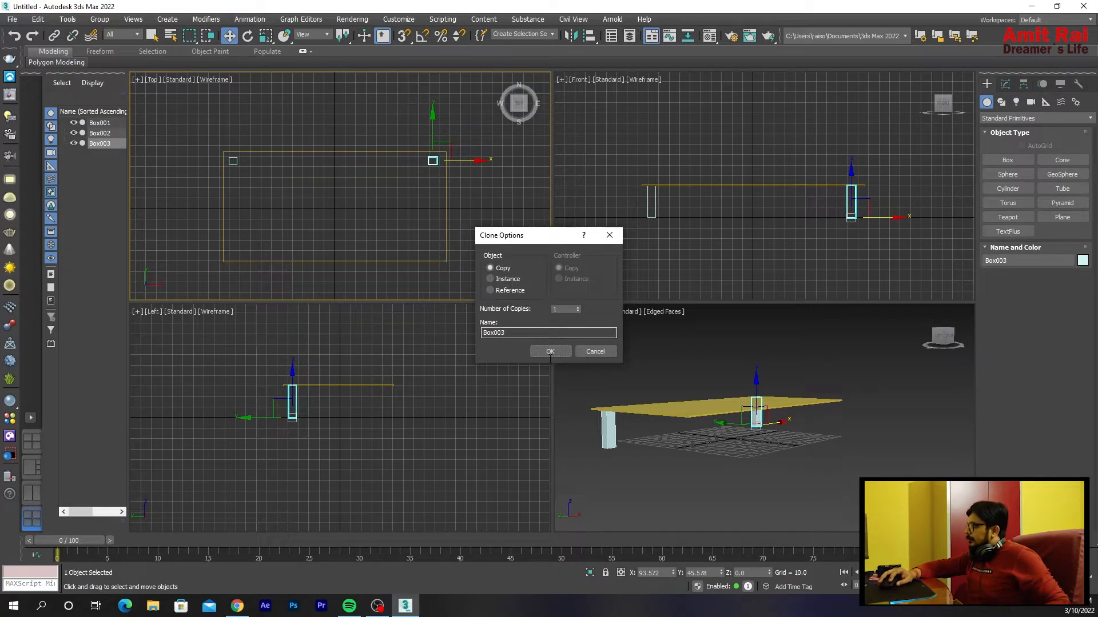
left_click(549, 351)
Step: Select both upper legs and clone them as copies about 86.7 units down the Y axis to the tabletop's lower corners
middle_click_drag(296, 213, 291, 214)
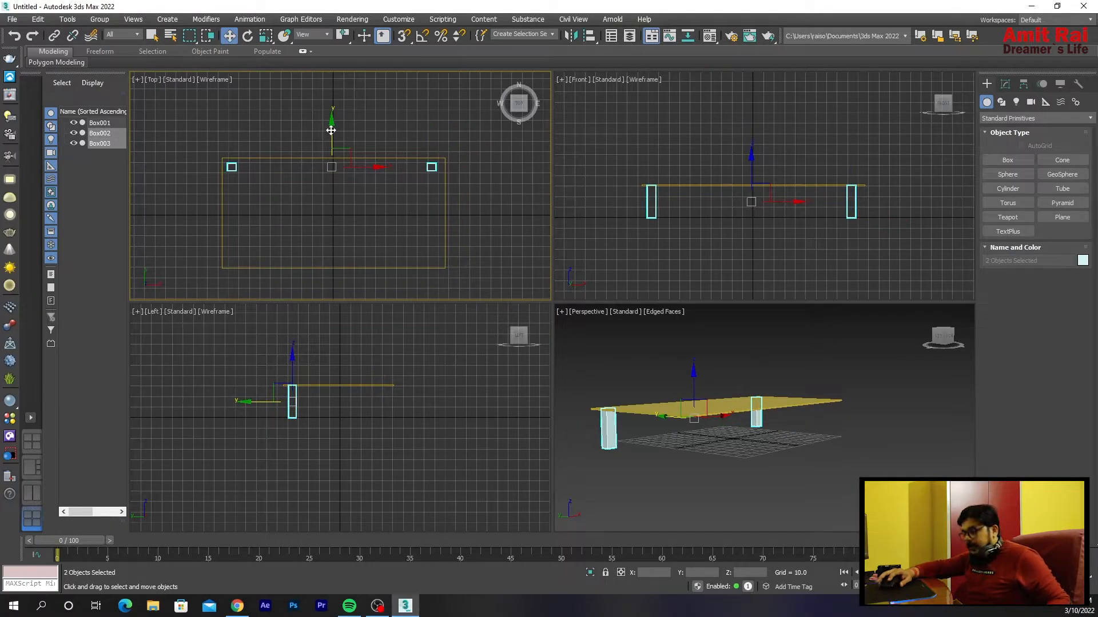
left_click_drag(331, 131, 347, 221, "shift")
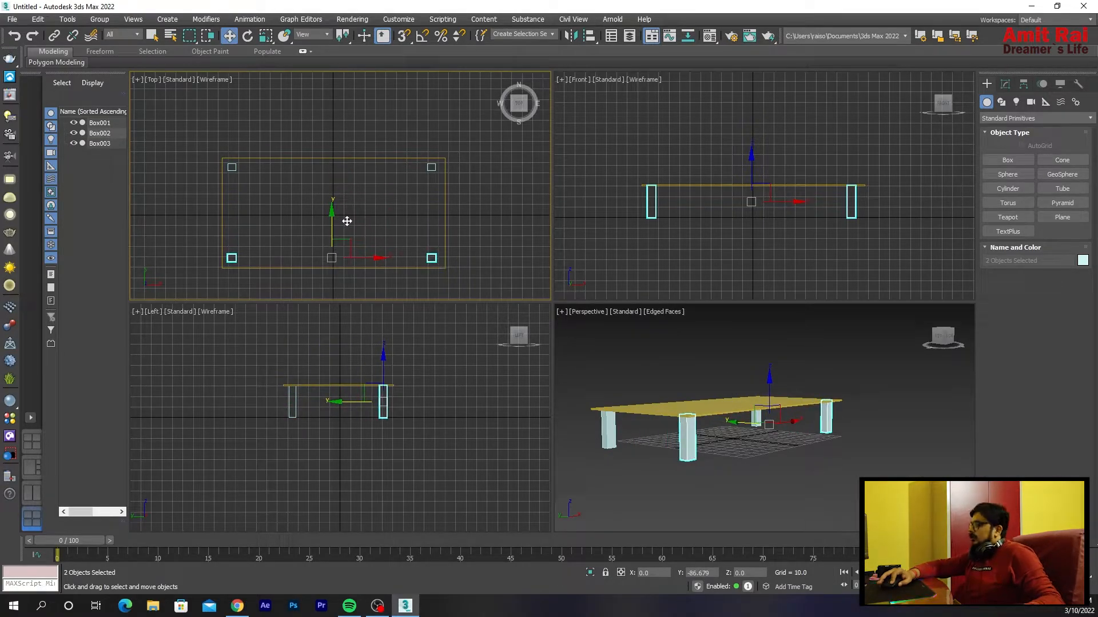
left_click_drag(347, 220, 347, 221, "shift")
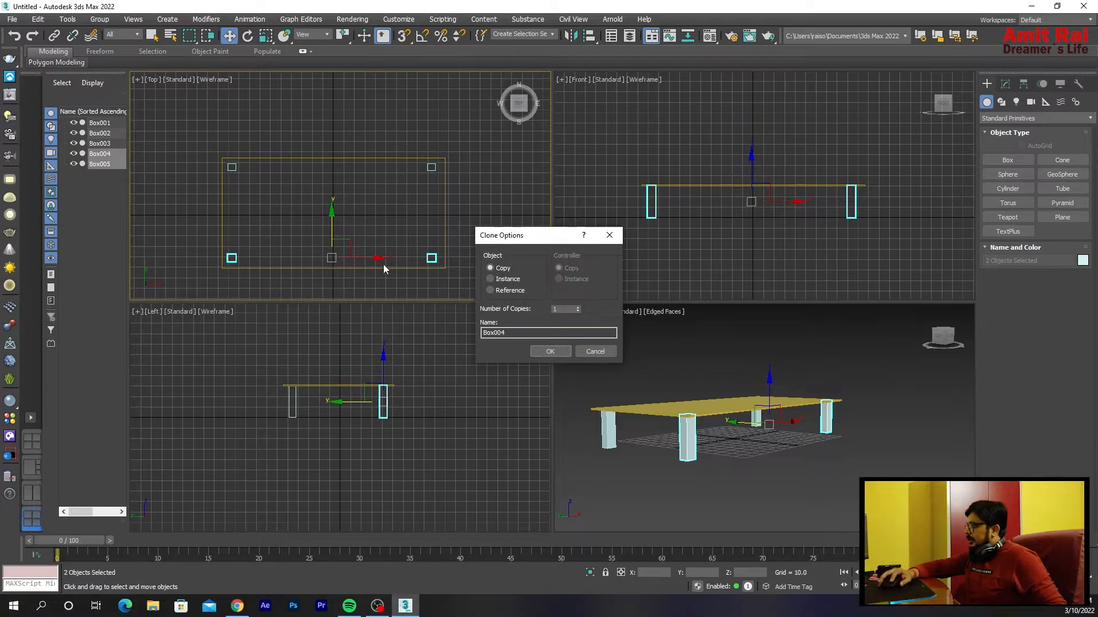
left_click(554, 352)
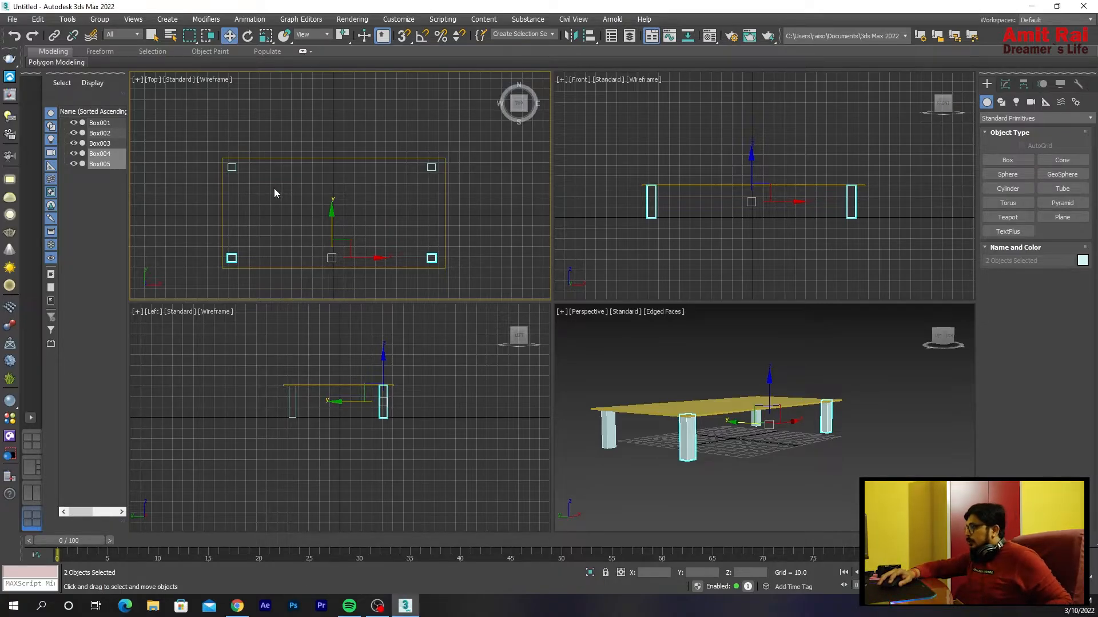
left_click(246, 140)
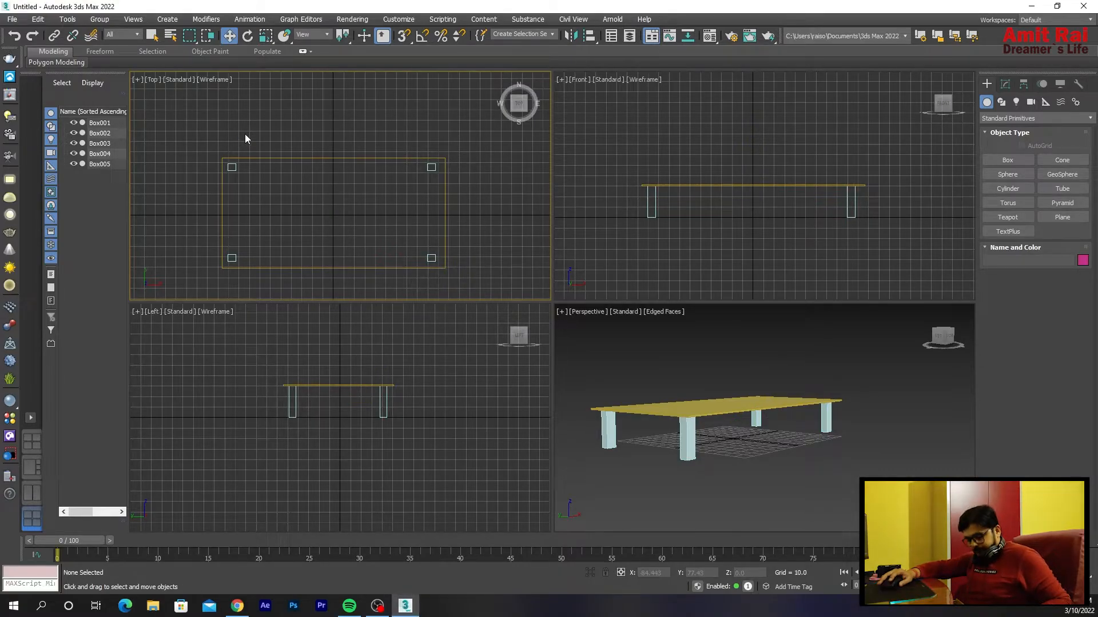
Step: Maximize the Top viewport and select the table legs one at a time, ending with the lower-right leg
key("alt+w")
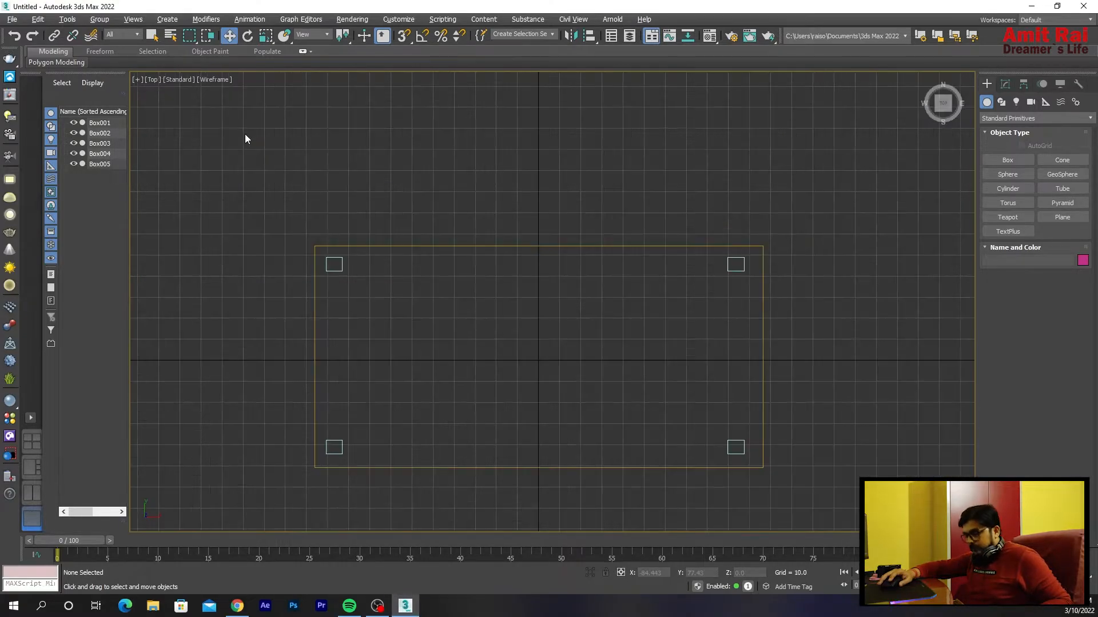
left_click(337, 261)
left_click(734, 263)
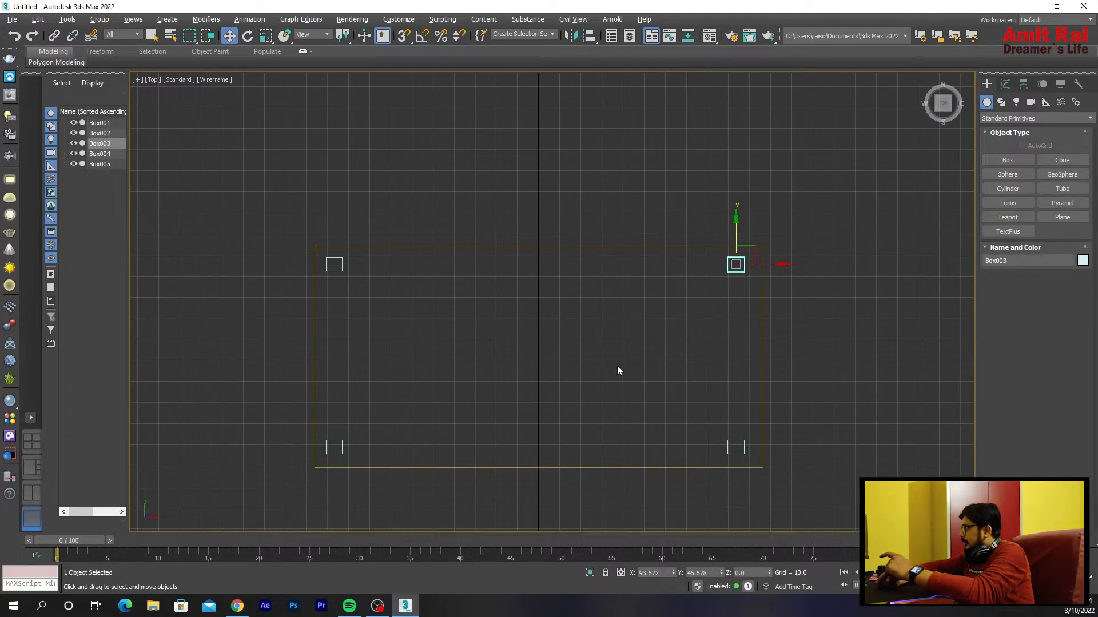
left_click(334, 447)
left_click(734, 445)
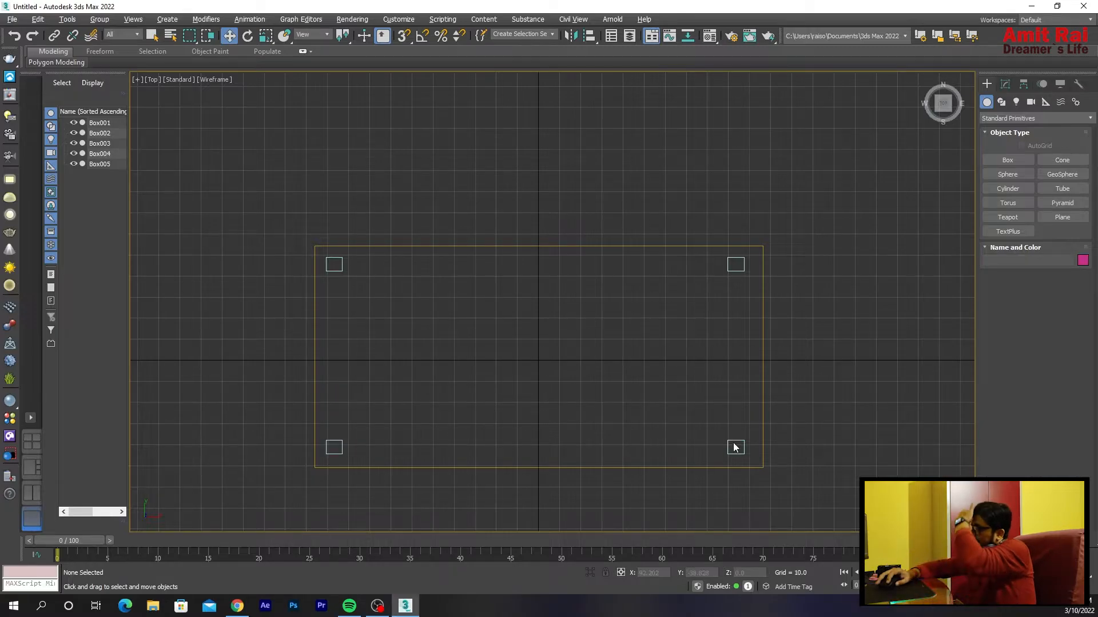
left_click(735, 447)
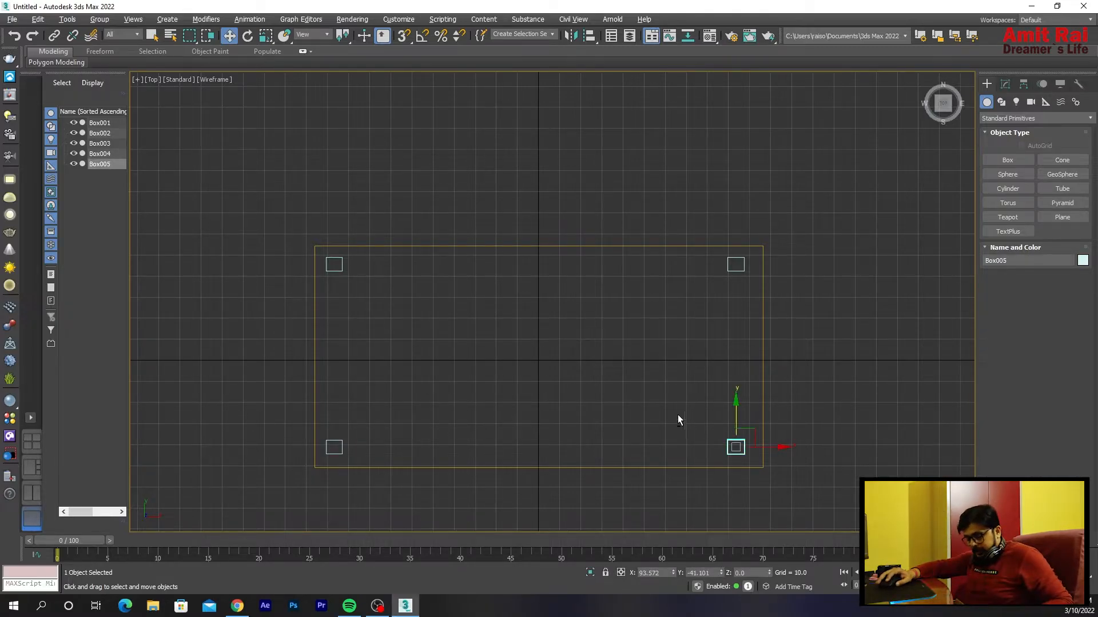
Step: Inspect the table from above and at leg level in the maximized Perspective viewport, with the tabletop selected
key("alt+w")
right_click(651, 383)
key("alt+w")
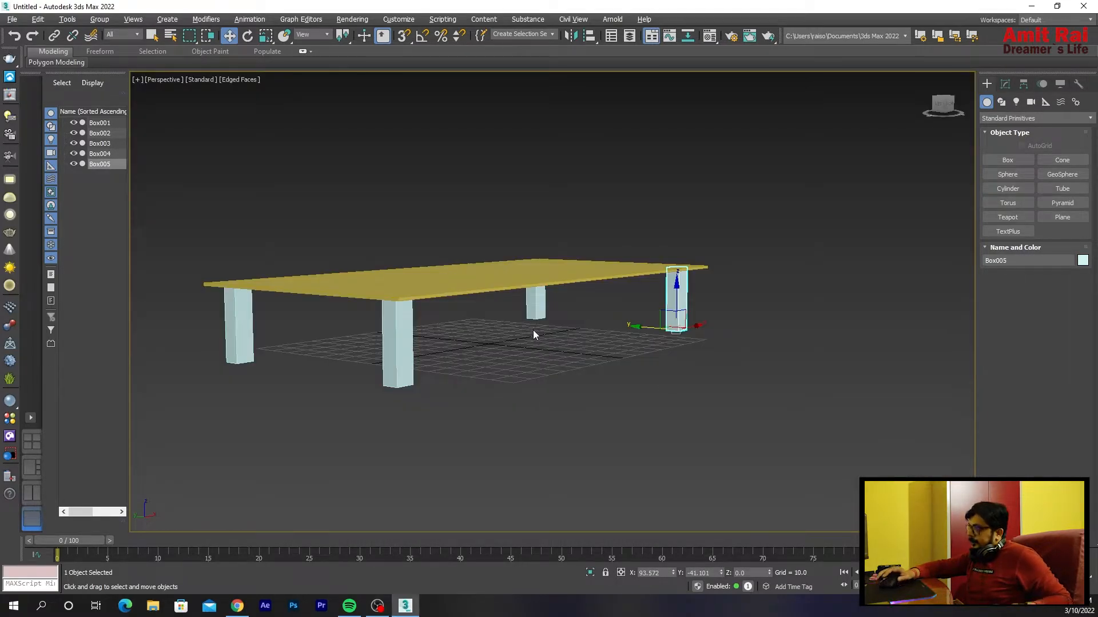
middle_click_drag(598, 340, 698, 379, "alt")
left_click(508, 361)
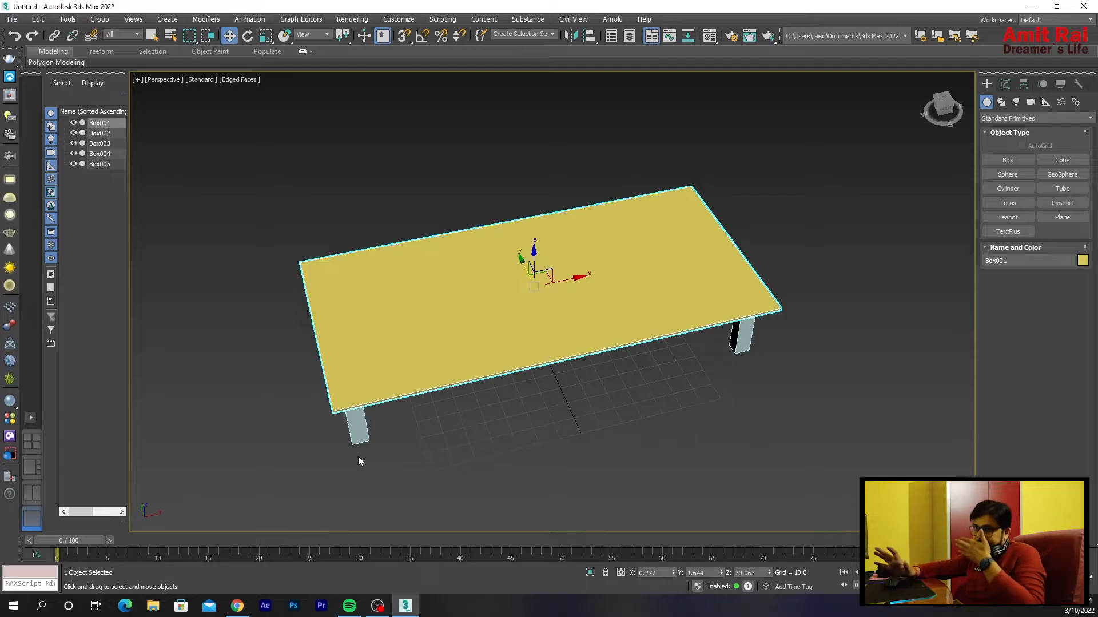
middle_click_drag(487, 357, 472, 402, "alt")
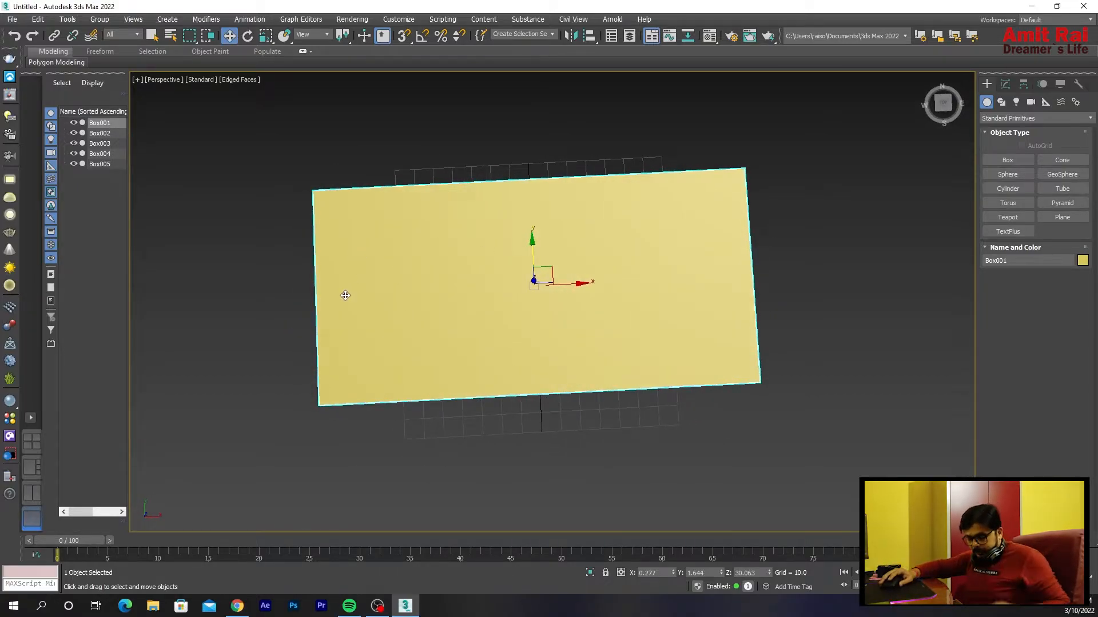
middle_click_drag(343, 292, 364, 199, "alt")
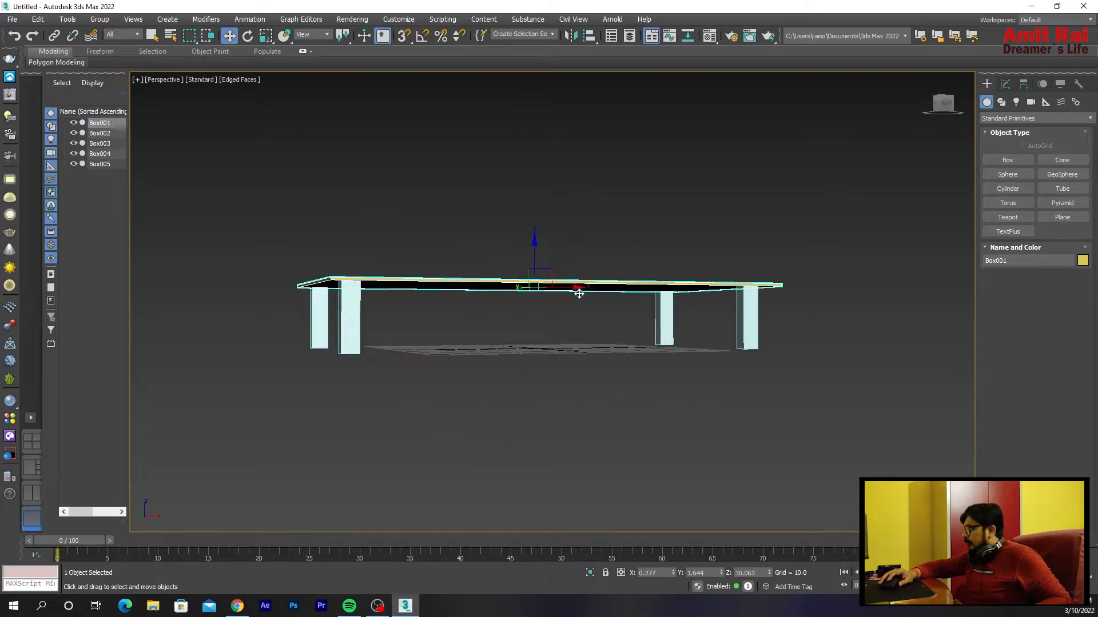
Step: Add all four legs to the tabletop selection one at a time, and clear the selection
left_click(660, 329, "ctrl")
left_click(350, 320, "ctrl")
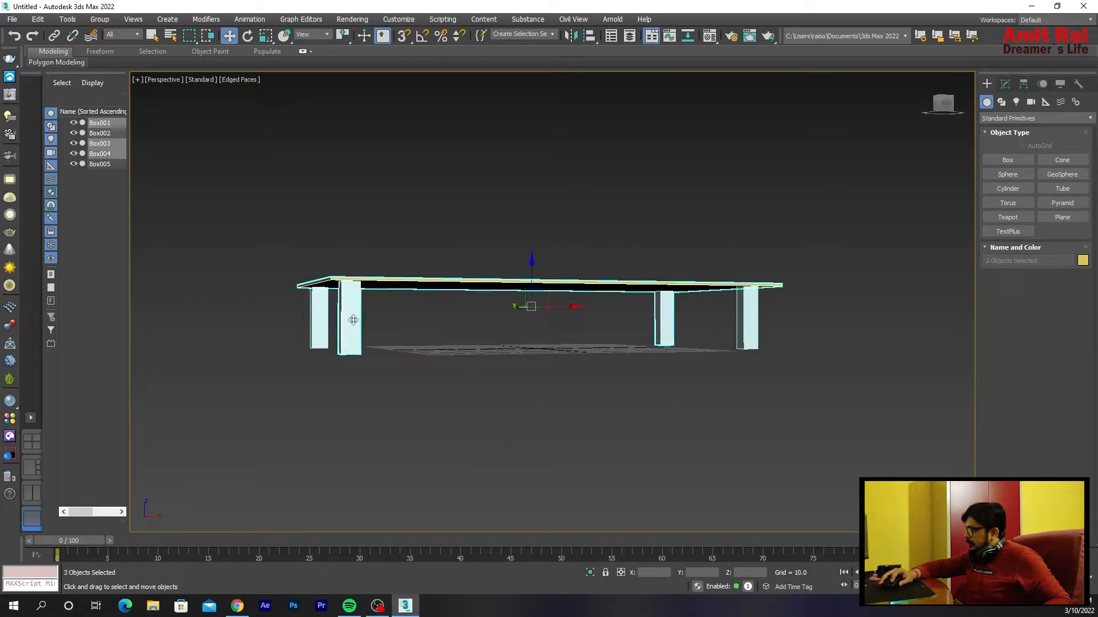
left_click(319, 323, "ctrl")
left_click(745, 334, "ctrl")
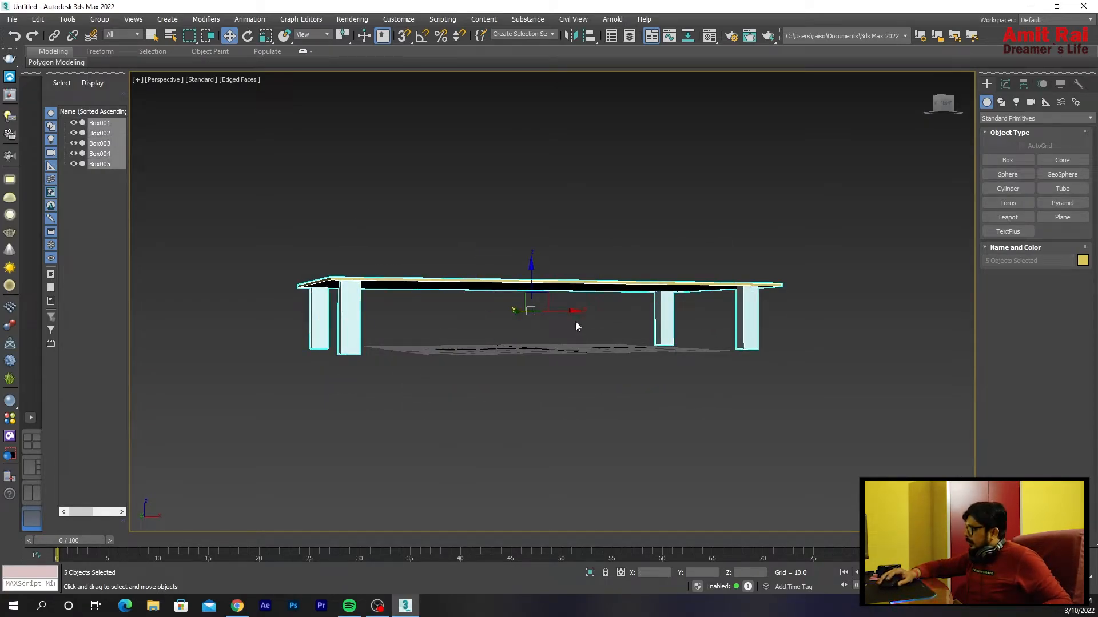
middle_click_drag(575, 319, 566, 345, "alt")
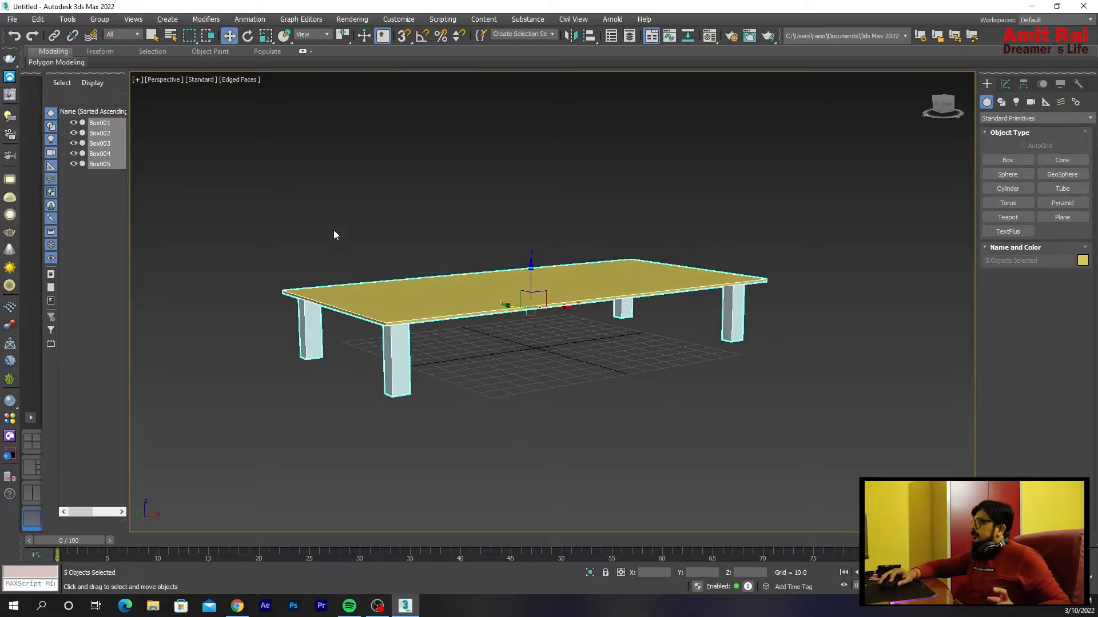
left_click(303, 220)
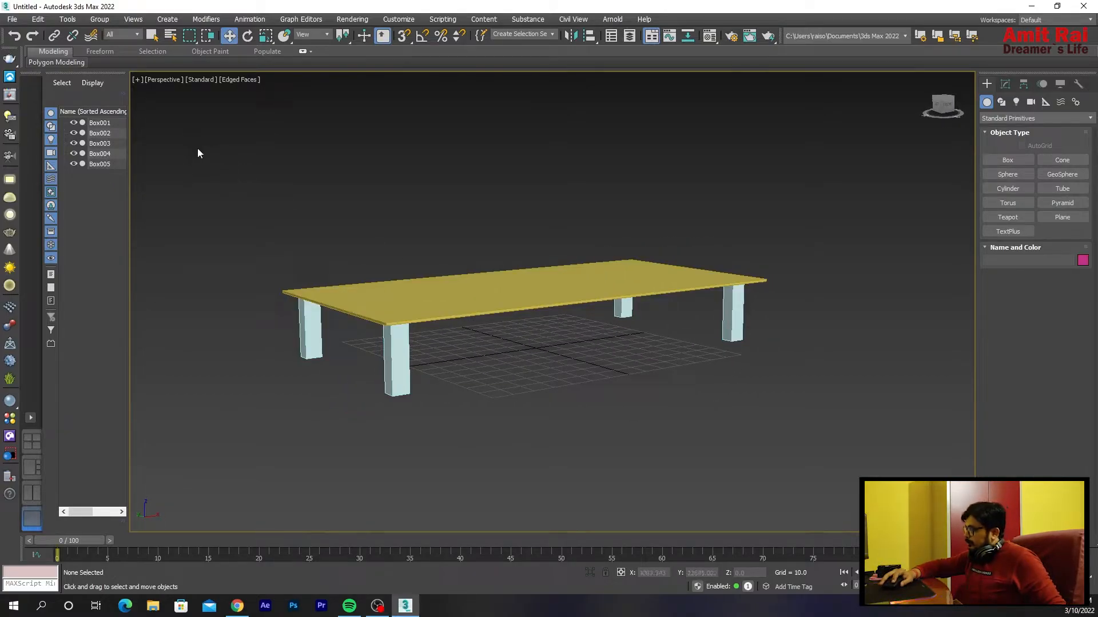
Step: Region-select the whole table and the two left legs in turn, view them in the Top viewport, and clear the selection
left_click_drag(616, 341, 875, 449)
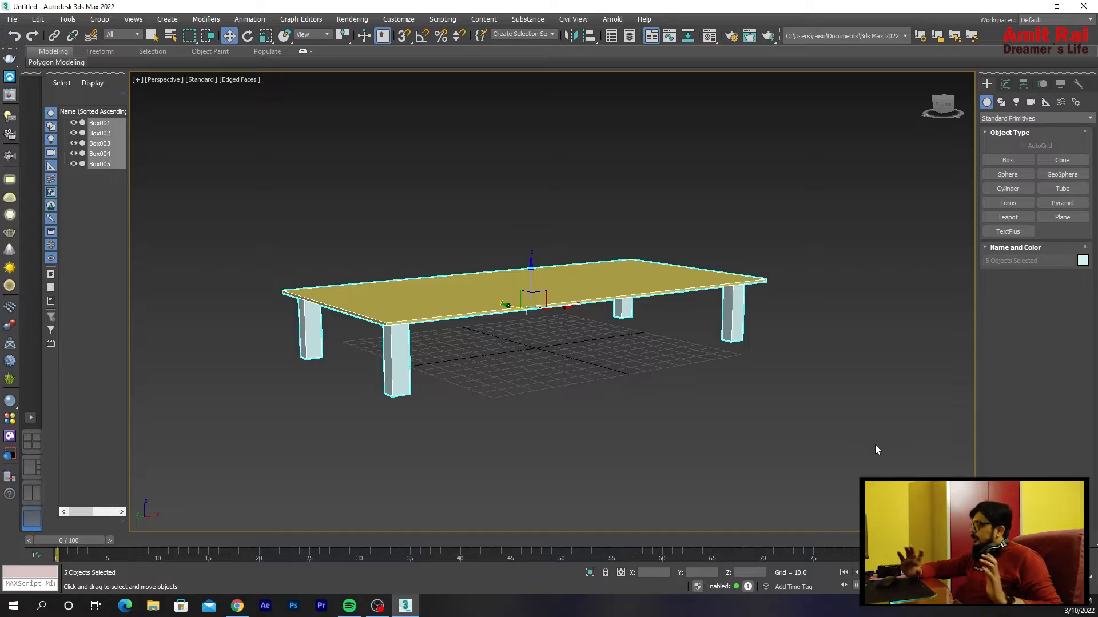
left_click(358, 210)
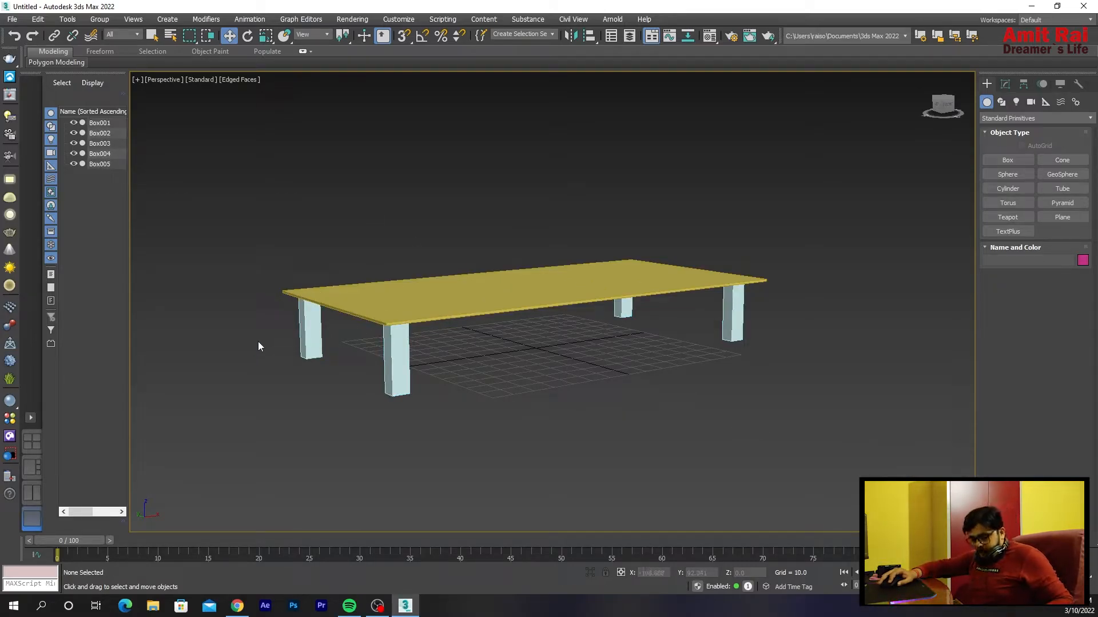
left_click_drag(251, 333, 437, 407)
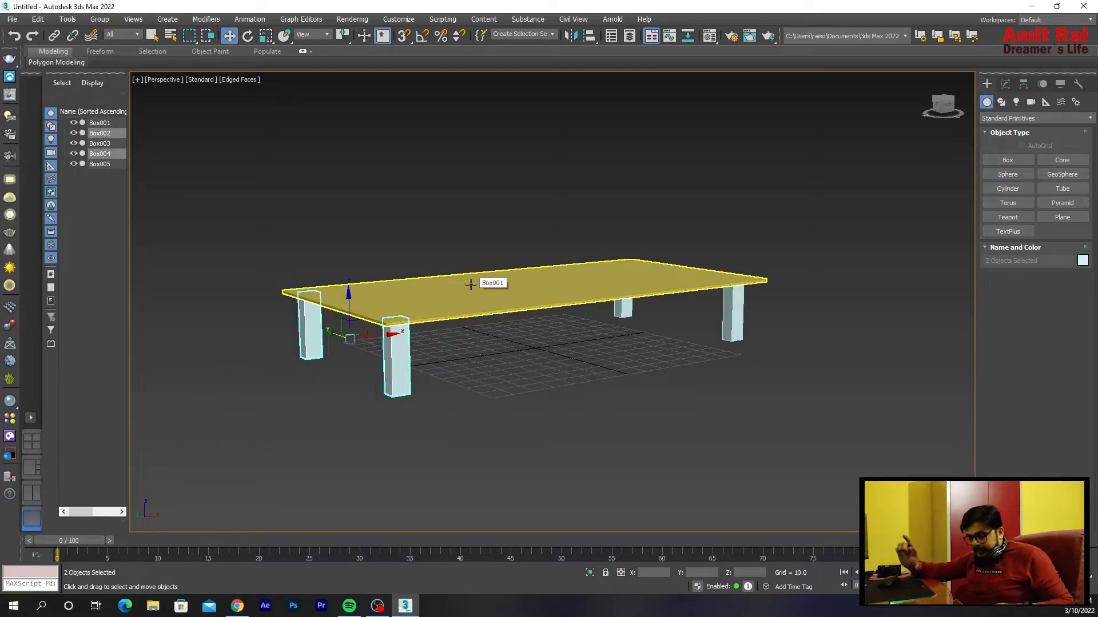
key("alt+w")
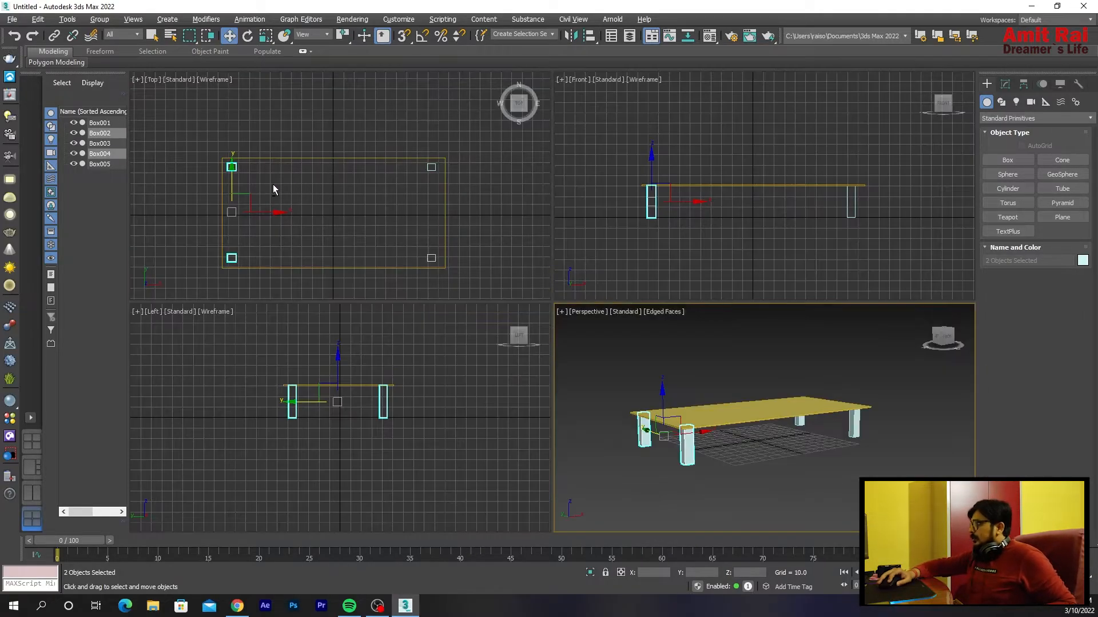
key("alt+w")
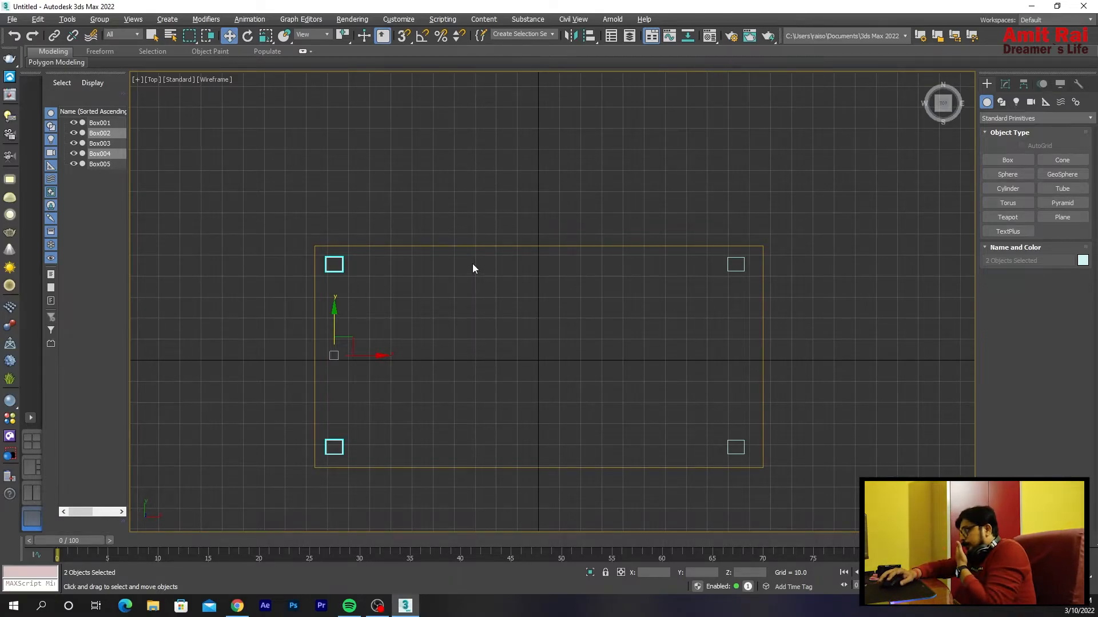
left_click(623, 224)
key("alt+w")
left_click(638, 386)
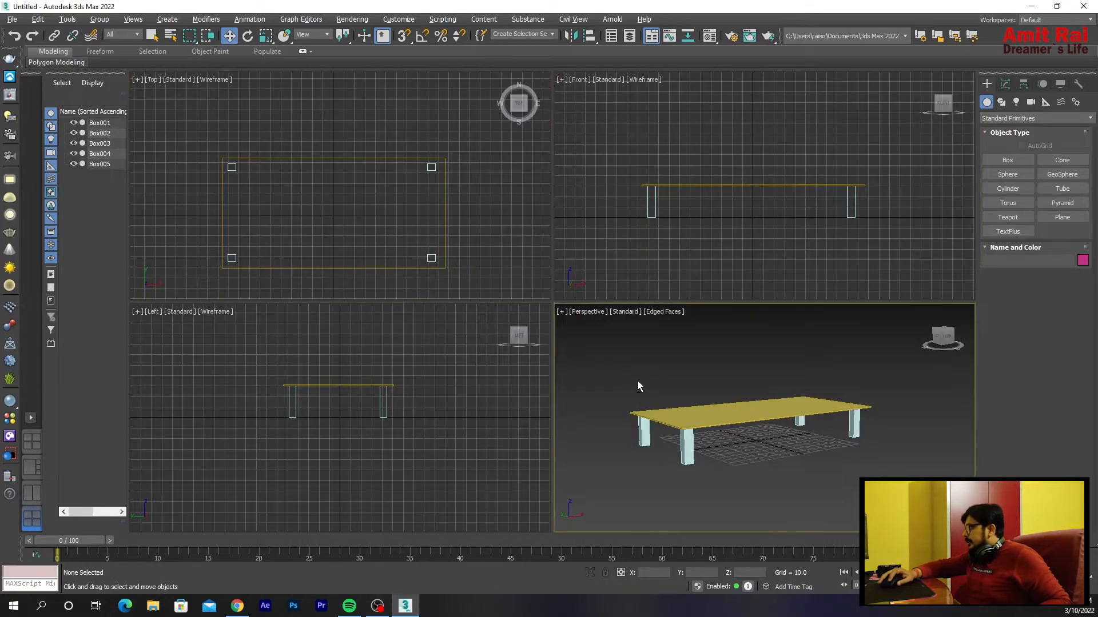
Step: Select the front-left leg in the maximized Perspective viewport and open its box parameters
key("alt+w")
left_click(466, 301)
middle_click_drag(513, 317, 444, 338, "alt")
left_click(381, 327)
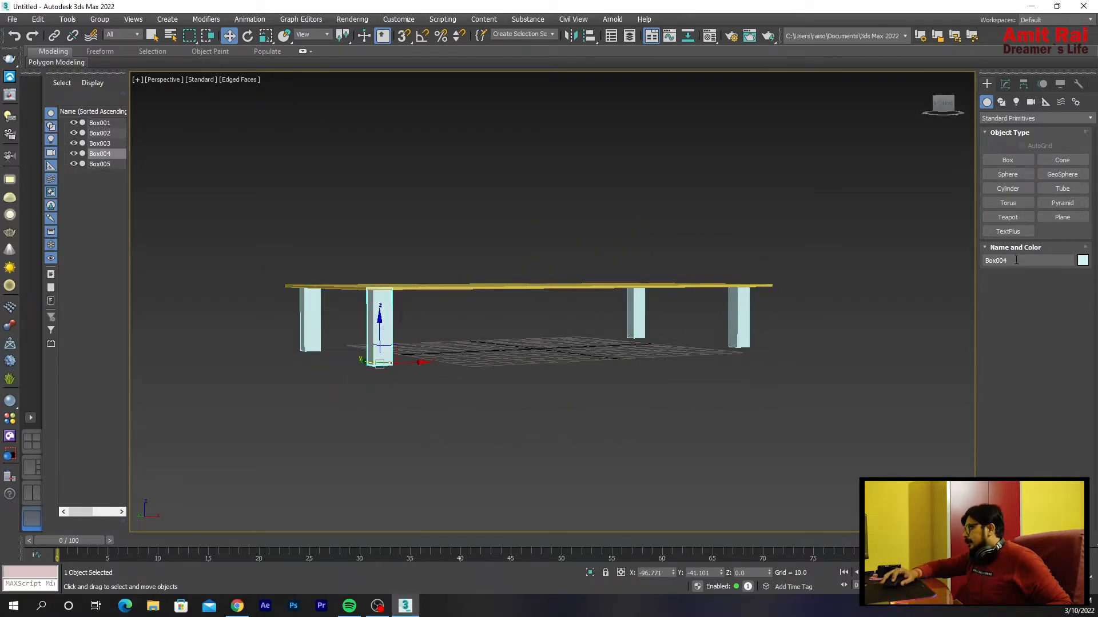
left_click(1005, 84)
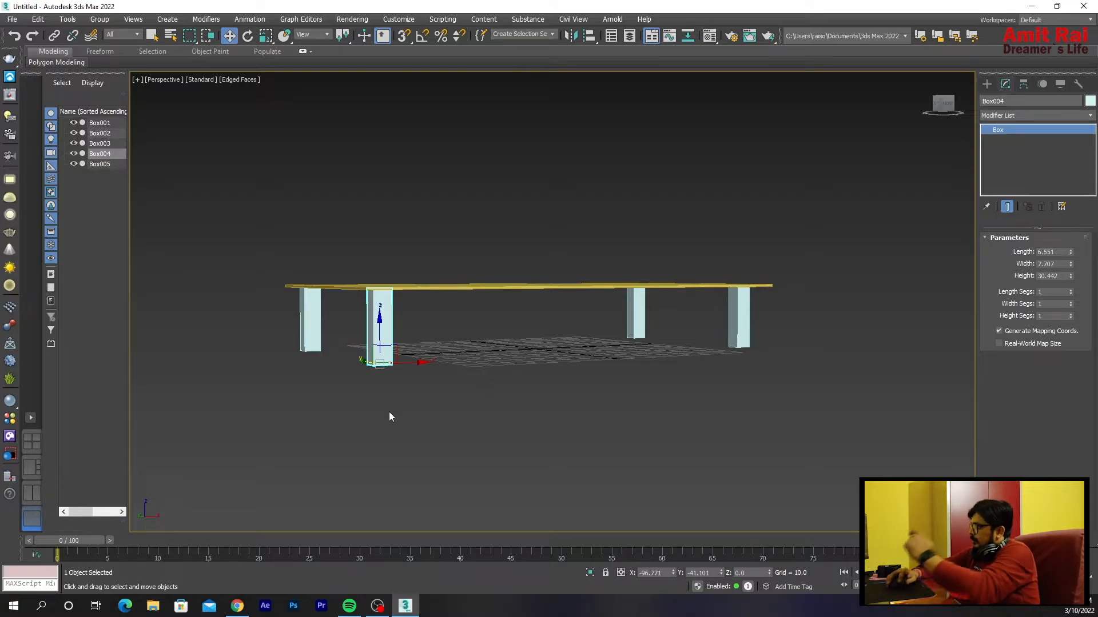
Step: Examine the box parameters of the upper-left and upper-right legs in the maximized Top viewport, ending on the upper-left leg
key("alt+w")
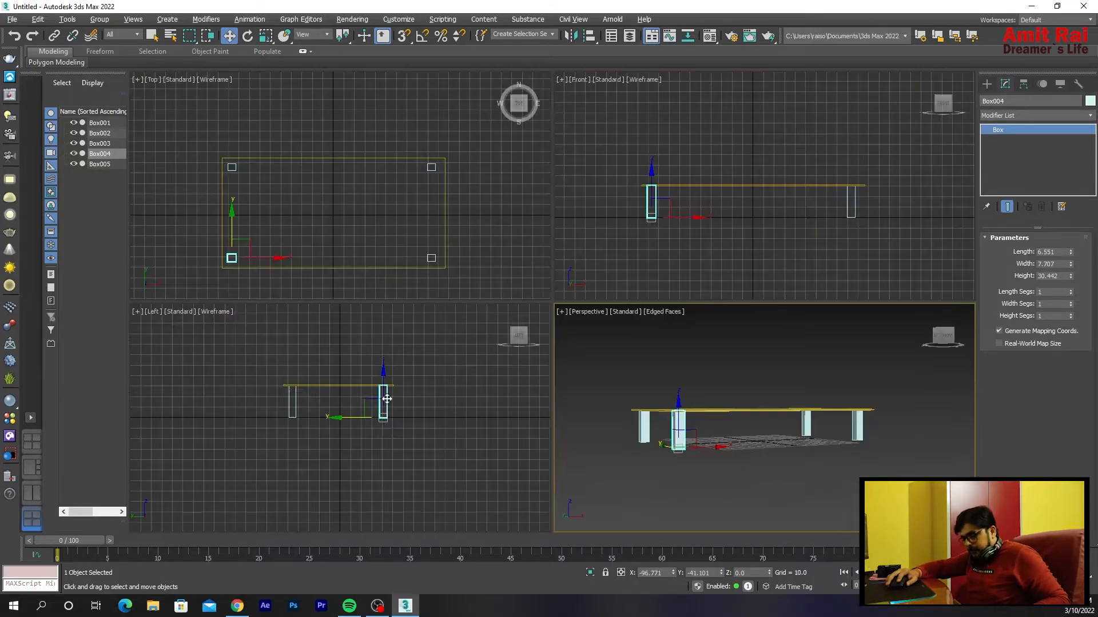
right_click(325, 220)
key("alt+w")
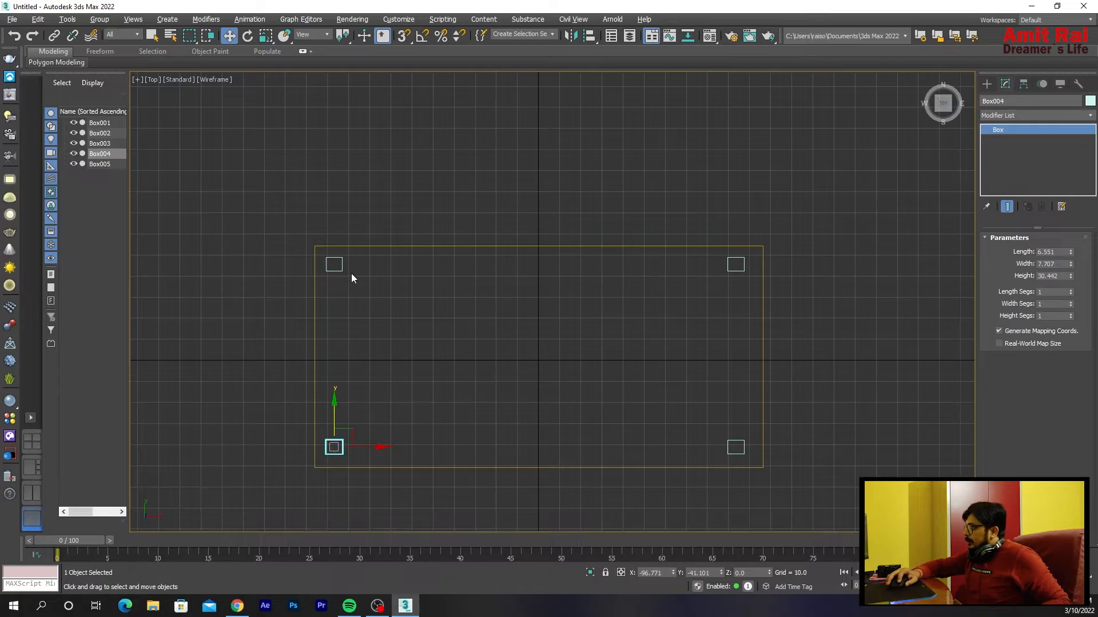
left_click(337, 267)
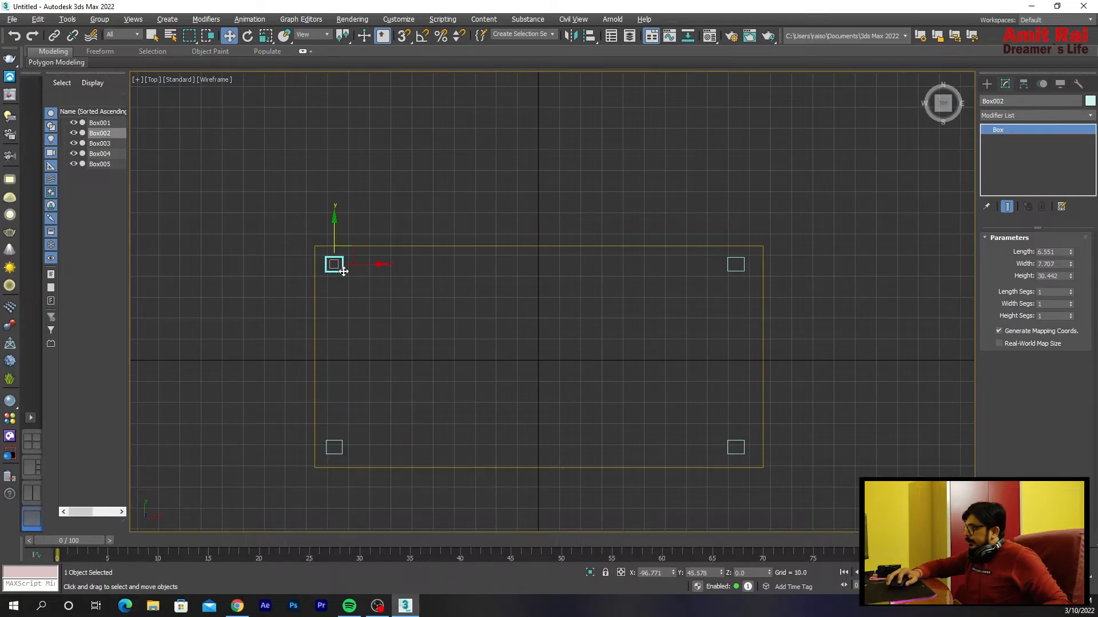
left_click(744, 265)
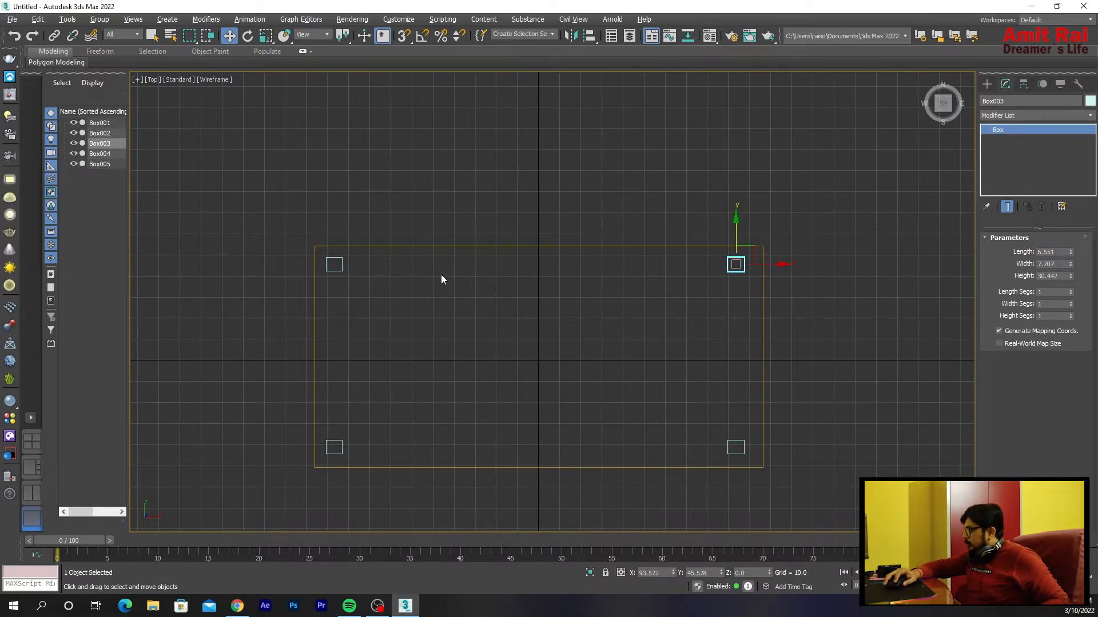
left_click(336, 267)
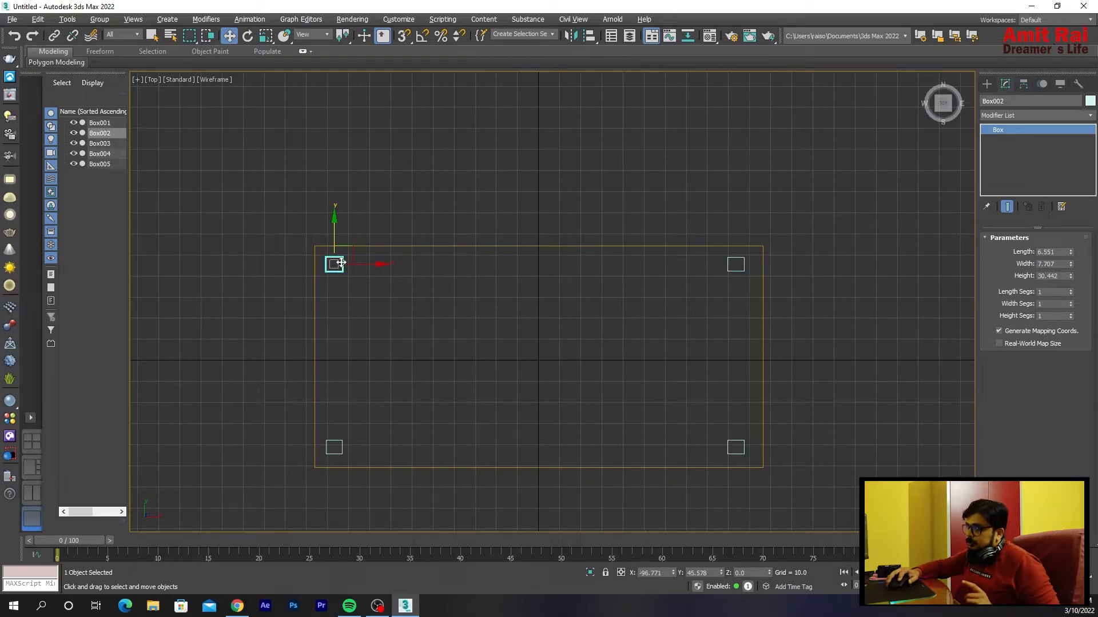
Step: Try raising the original leg's height to 56.622 in the Perspective viewport, and undo the height change
key("alt+w")
right_click(776, 394)
key("alt+w")
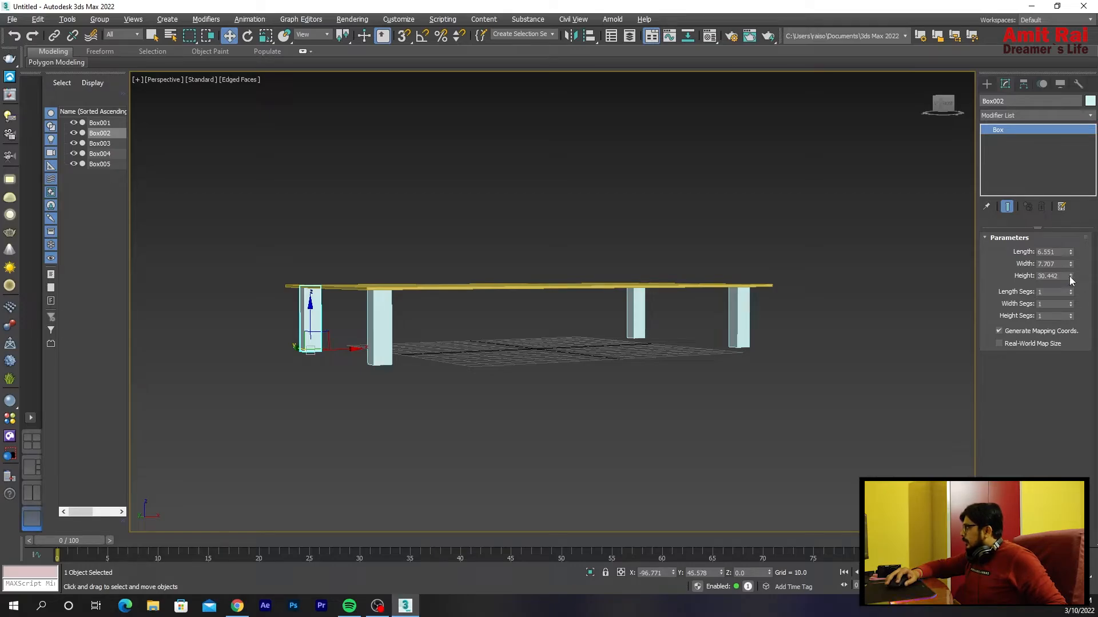
left_click_drag(1071, 279, 1071, 228)
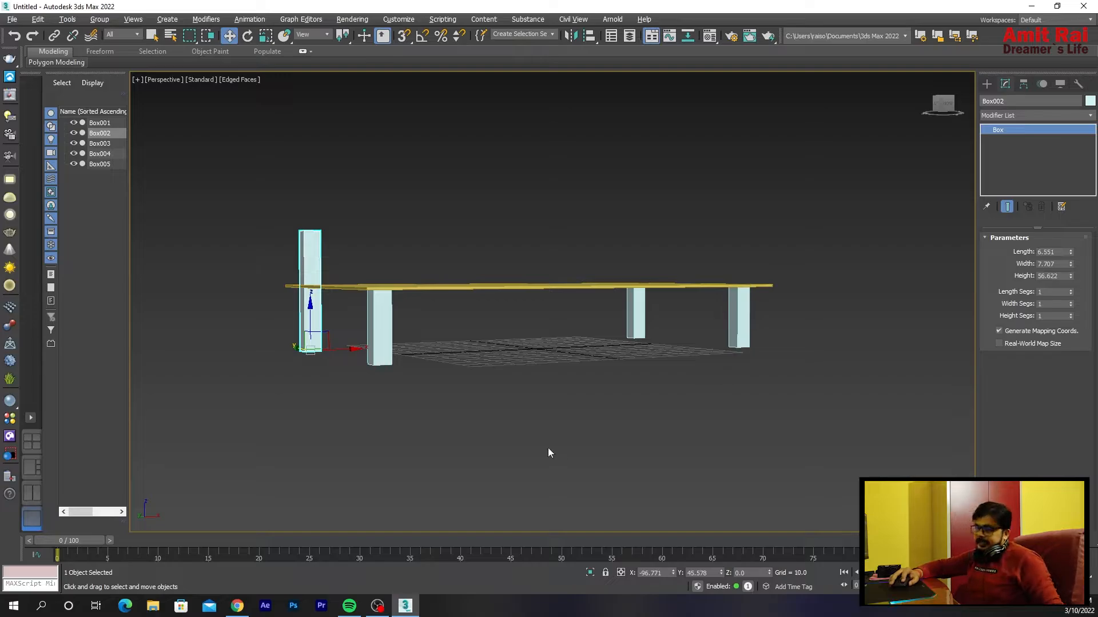
key("ctrl+z")
Step: Delete the three cloned legs, keeping only the original leg, and maximize the Top viewport
left_click_drag(349, 309, 897, 382)
key("Delete")
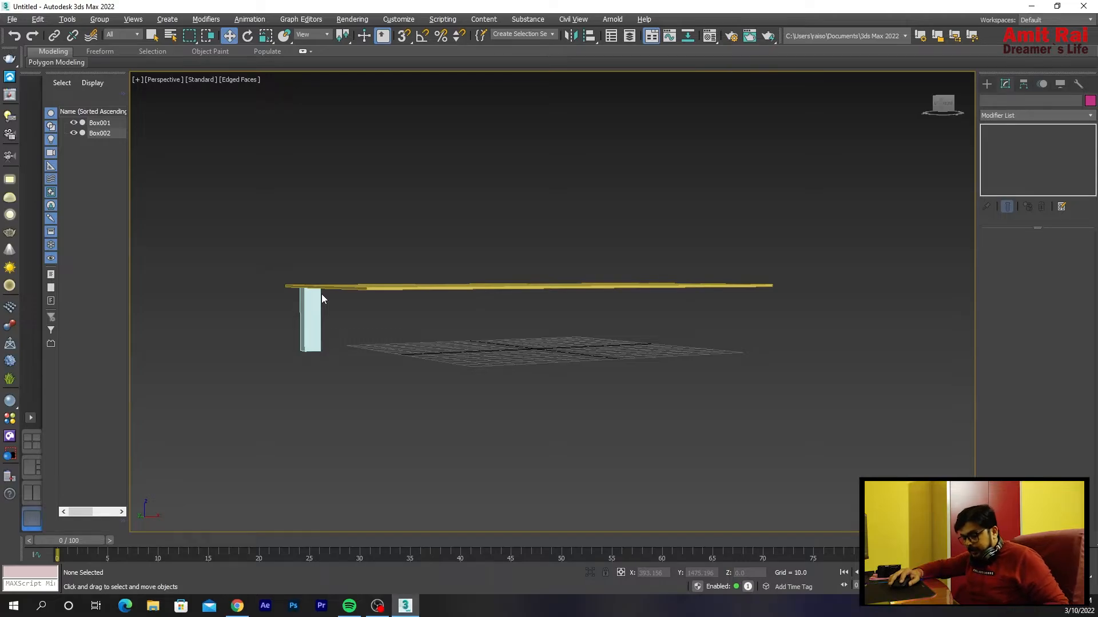
key("alt+w")
left_click(186, 173)
key("alt+w")
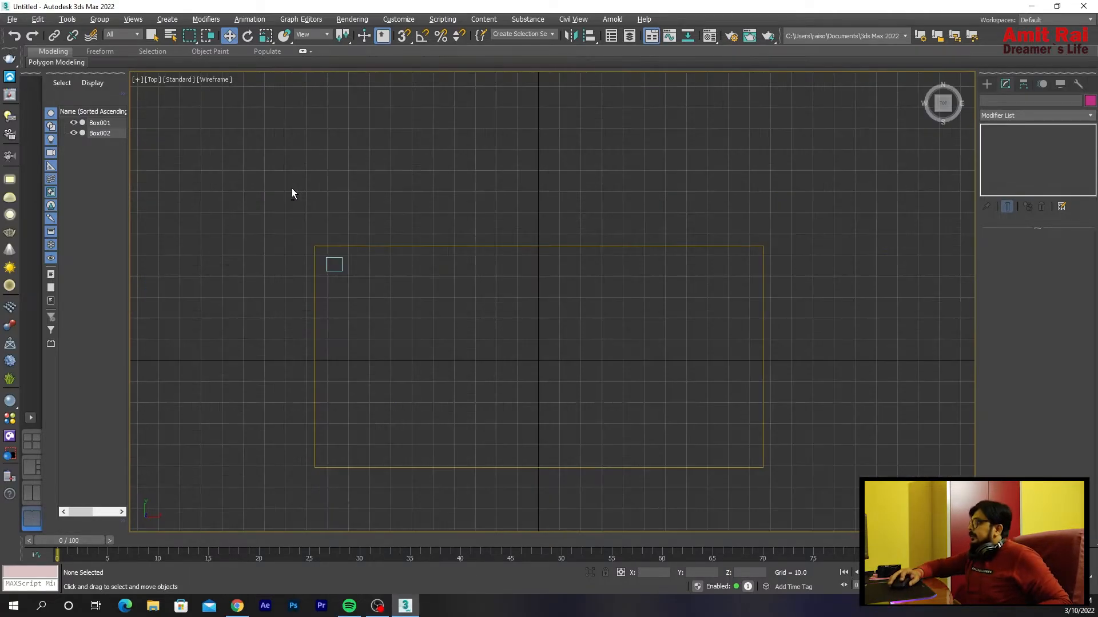
Step: Clone the remaining leg along the X axis as a single Instance in the tabletop's upper-right corner, at X about 95.5
left_click(334, 264)
middle_click_drag(364, 265, 306, 213)
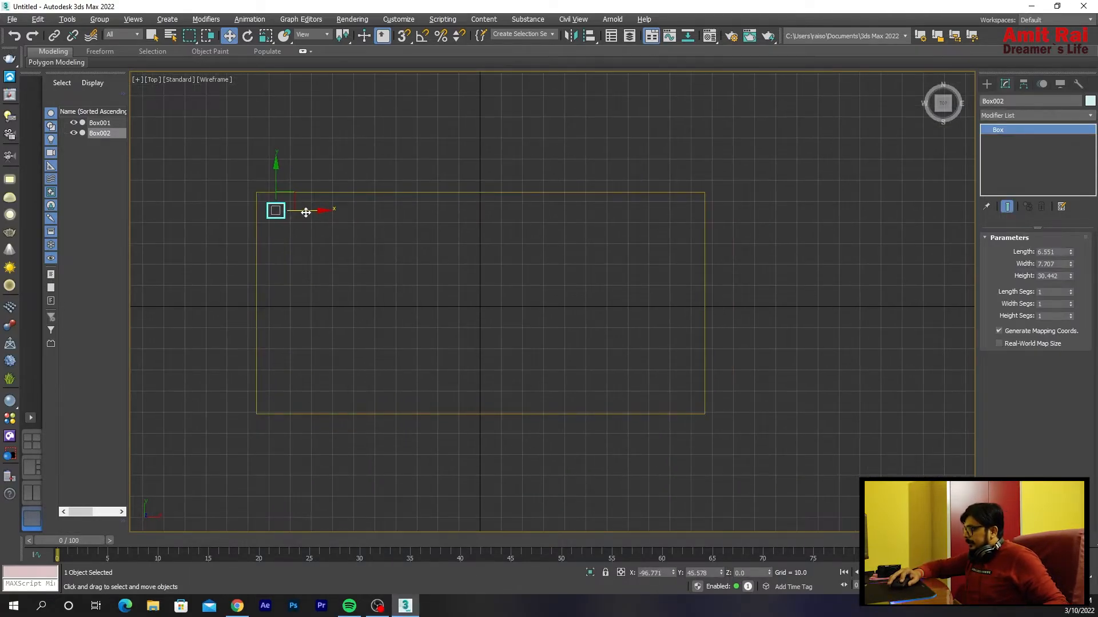
left_click_drag(306, 212, 712, 210, "shift")
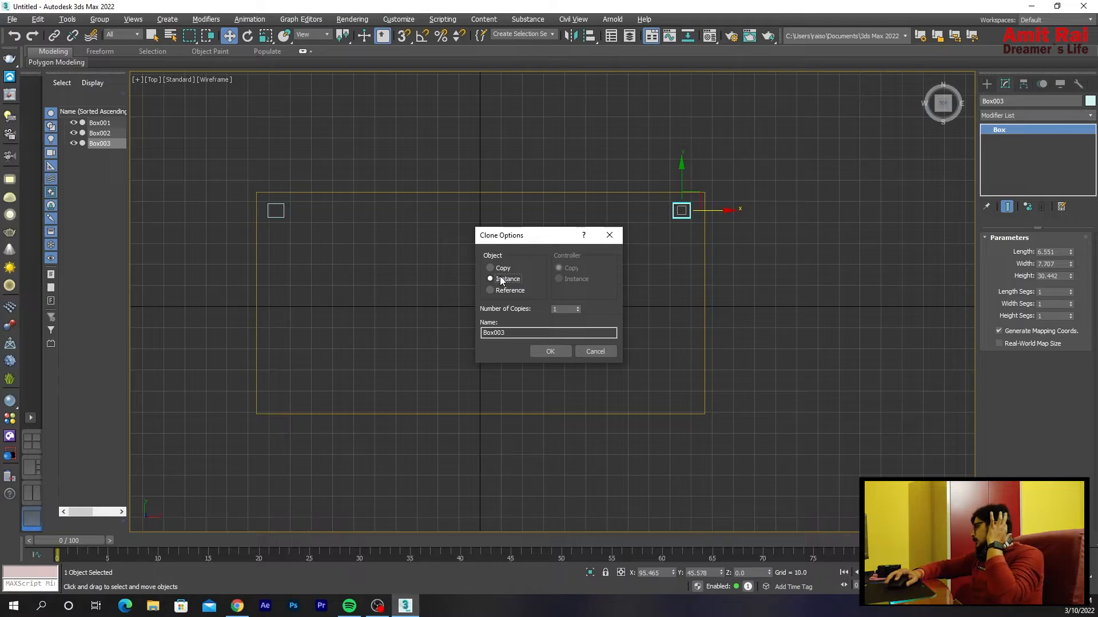
left_click(561, 352)
left_click(262, 167)
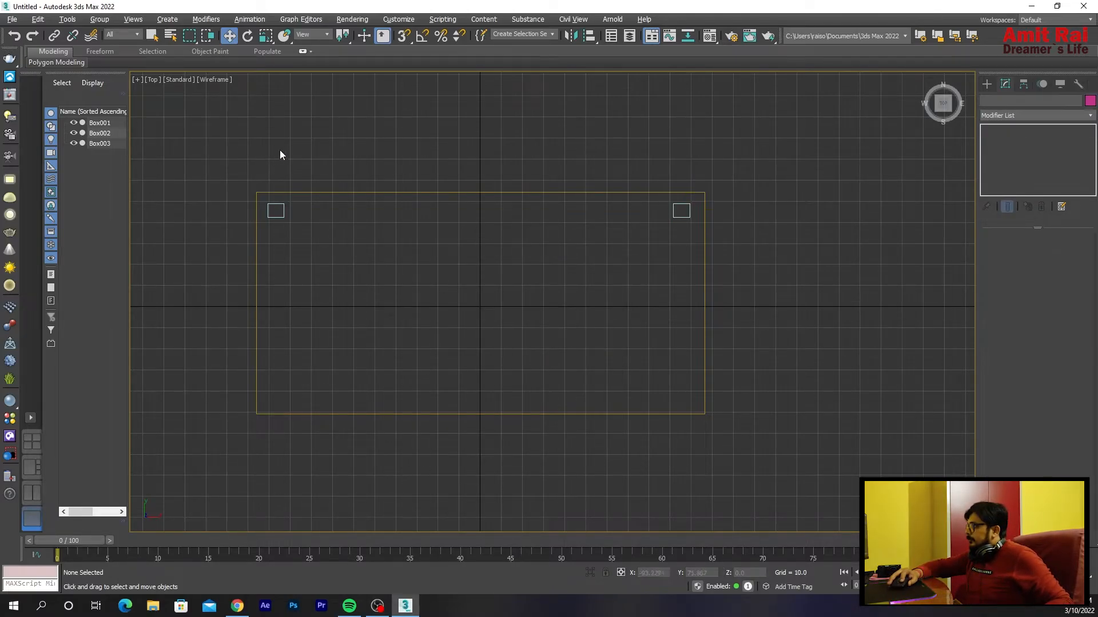
Step: Try region-selecting the two upper legs across the tabletop, and clear the selection
left_click_drag(526, 250, 691, 237)
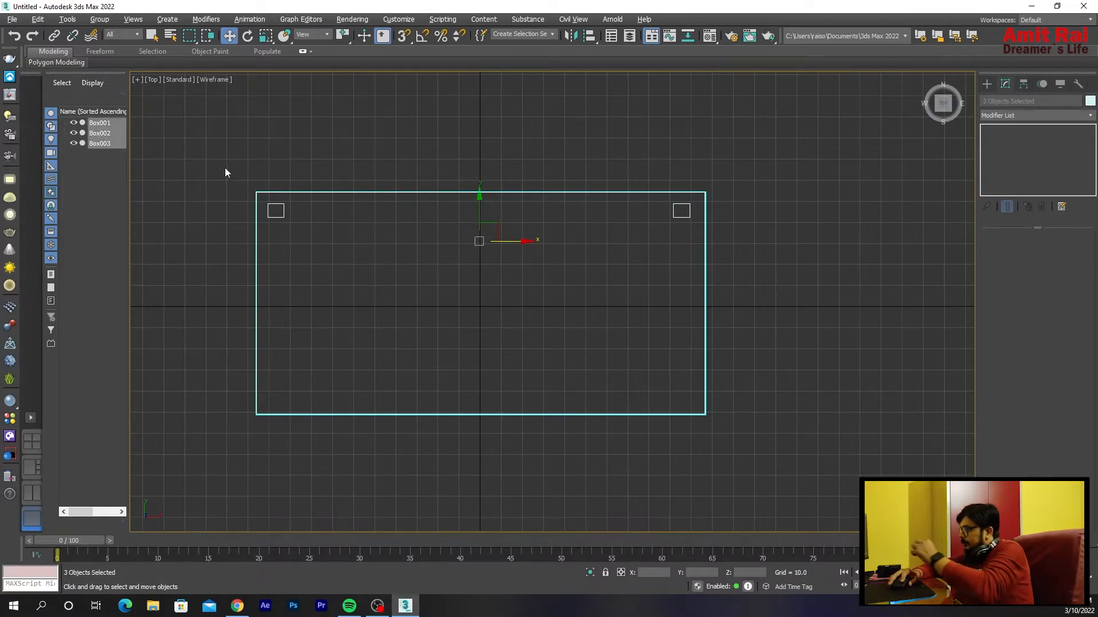
left_click(280, 147)
left_click_drag(296, 201, 698, 230)
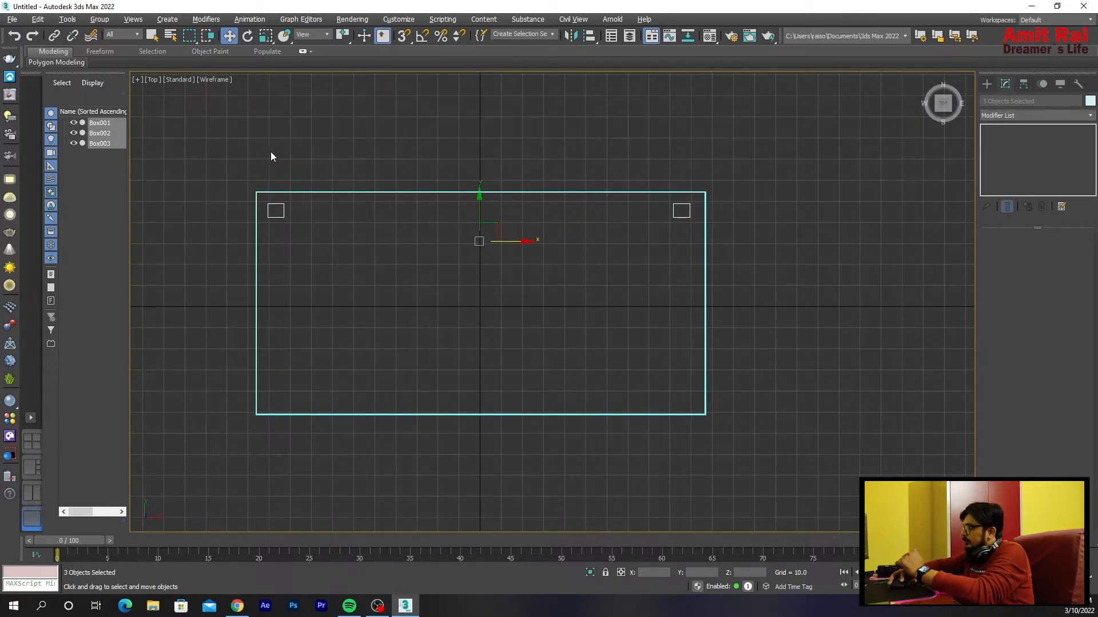
left_click(262, 134)
Step: Select both upper legs, excluding the tabletop, and clone them as instances down the Y axis to the tabletop's lower corners
left_click_drag(383, 153, 699, 235)
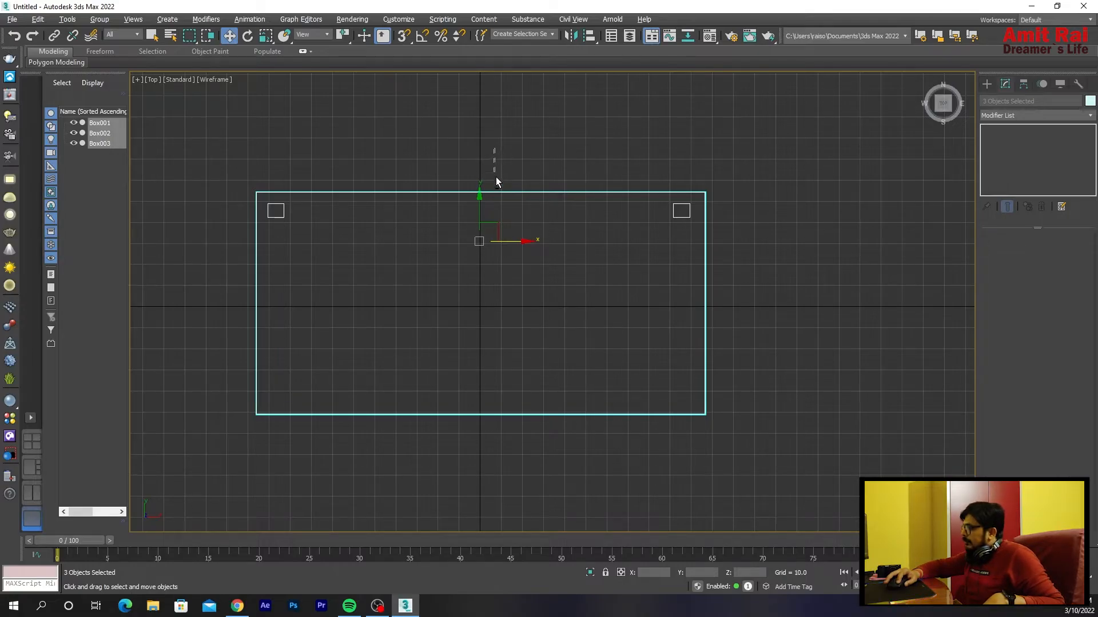
left_click_drag(499, 264, 498, 264, "alt")
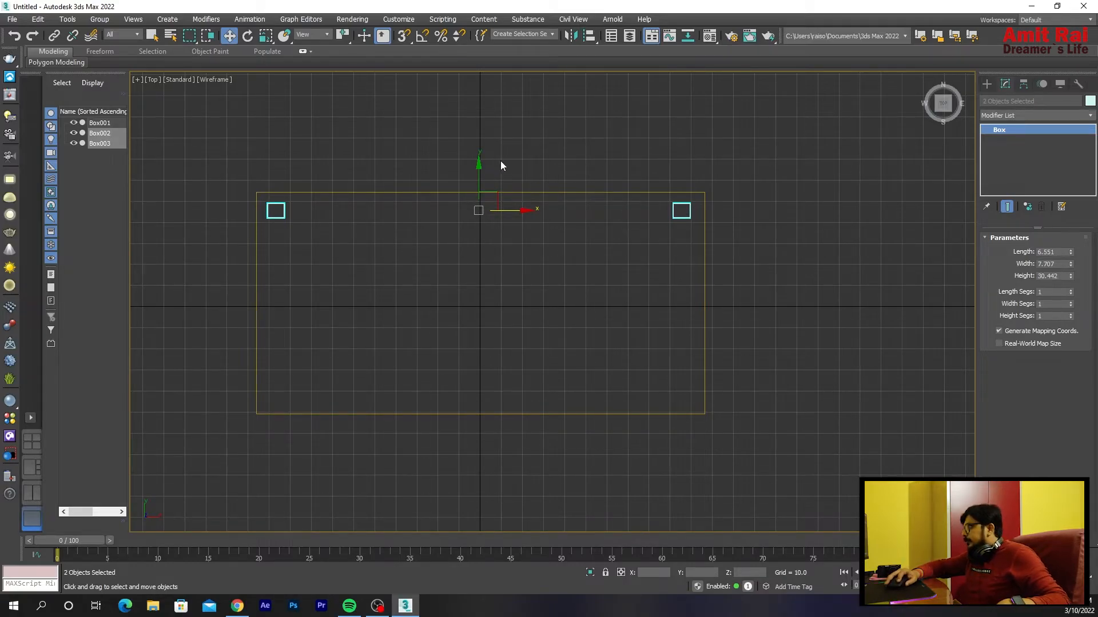
left_click_drag(502, 167, 511, 346, "shift")
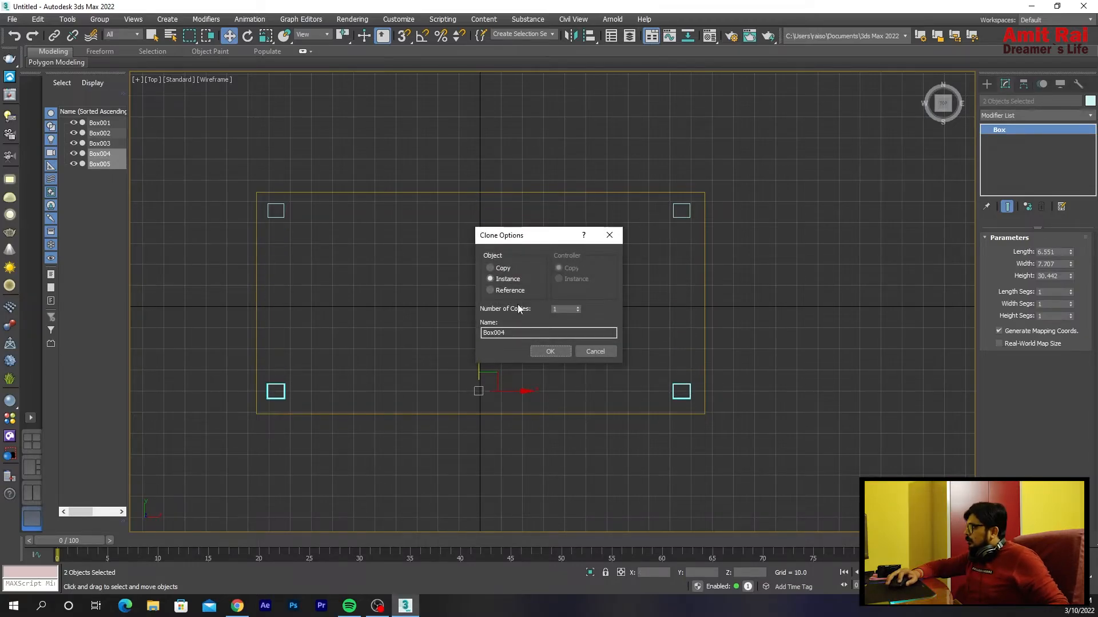
left_click(550, 350)
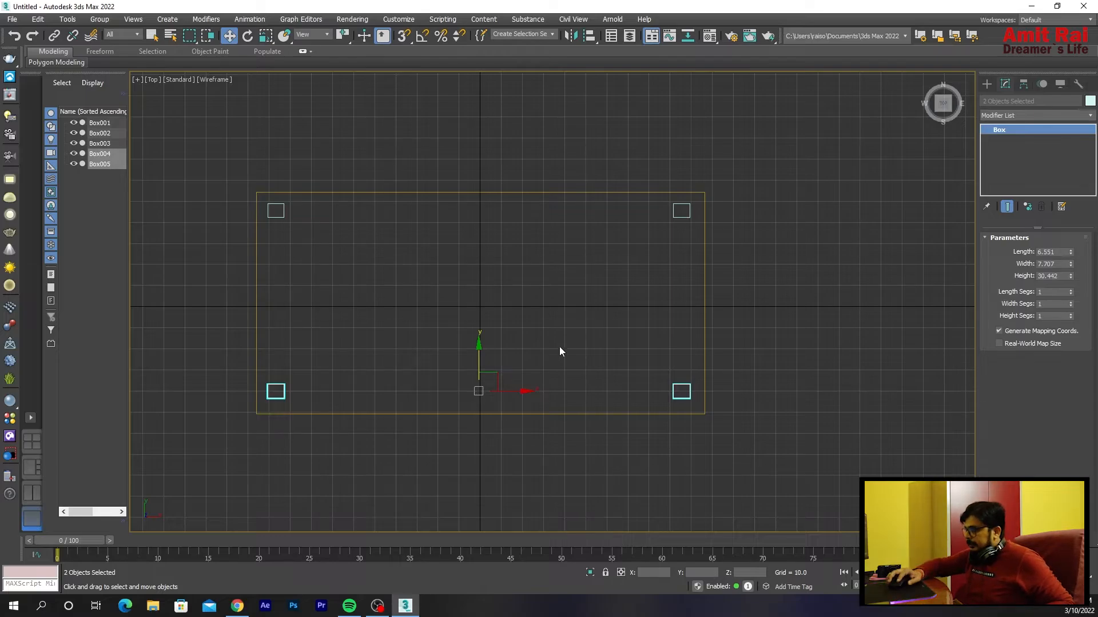
Step: Maximize the Perspective viewport to view the table with its instanced legs
key("alt+w")
right_click(627, 385)
key("alt+w")
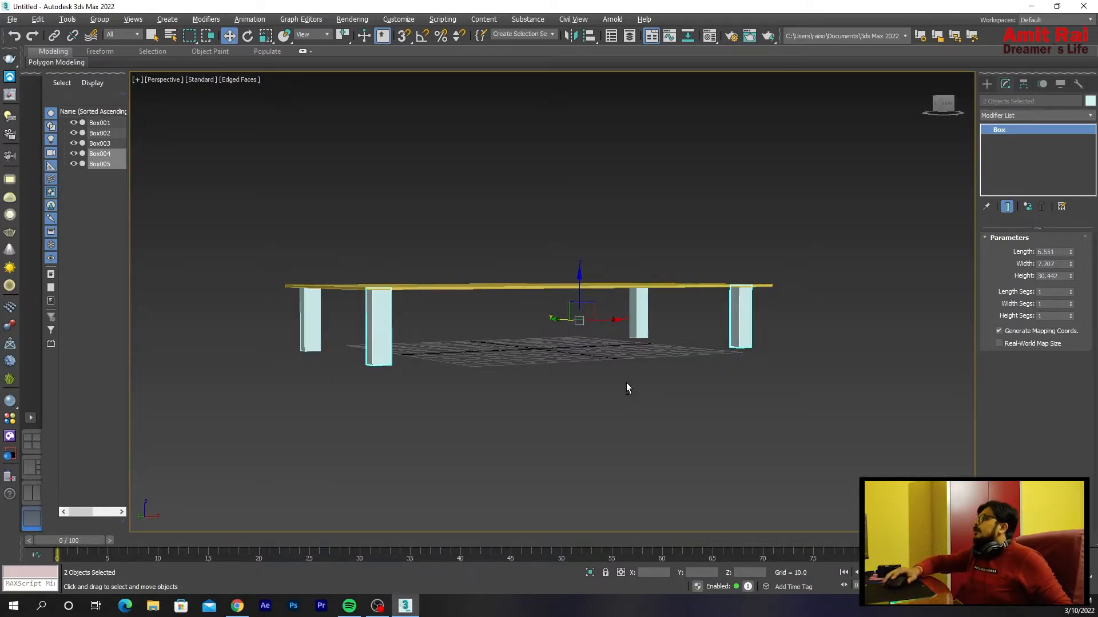
Step: Try raising the table's back-left leg to a height of about 55.7 to test its instances, and undo the change
left_click(618, 231)
middle_click_drag(407, 328, 350, 367, "alt")
left_click(294, 345)
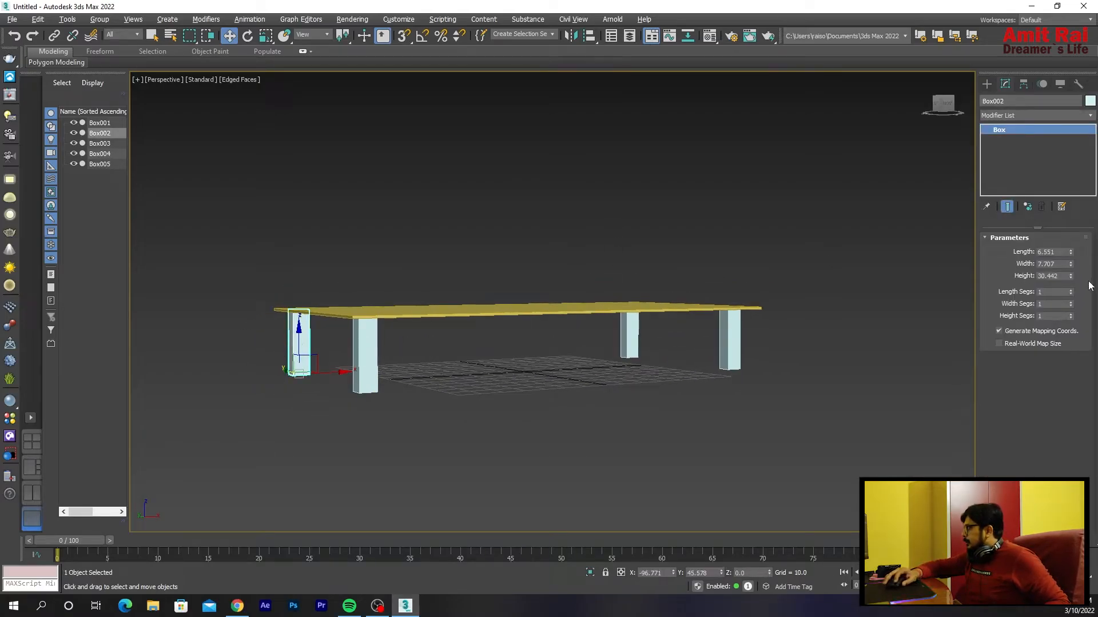
left_click_drag(1071, 277, 1058, 226)
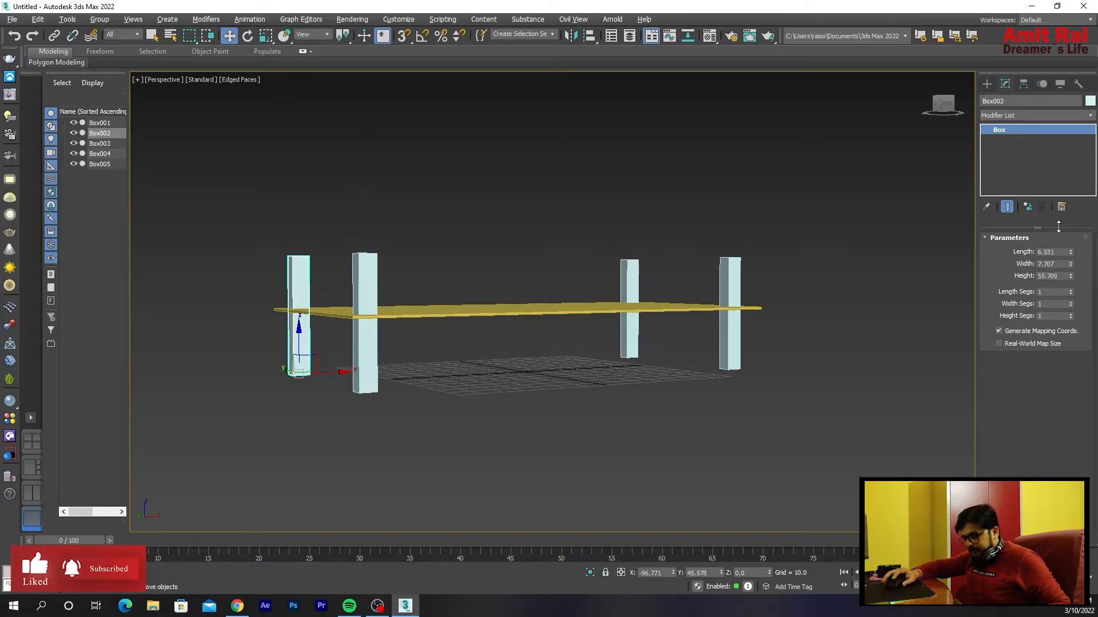
key("ctrl+z")
Step: Try adjusting the front legs' parameters, with the front-right leg at height about 35.9 and length about 9.3, and undo the changes
left_click(361, 357)
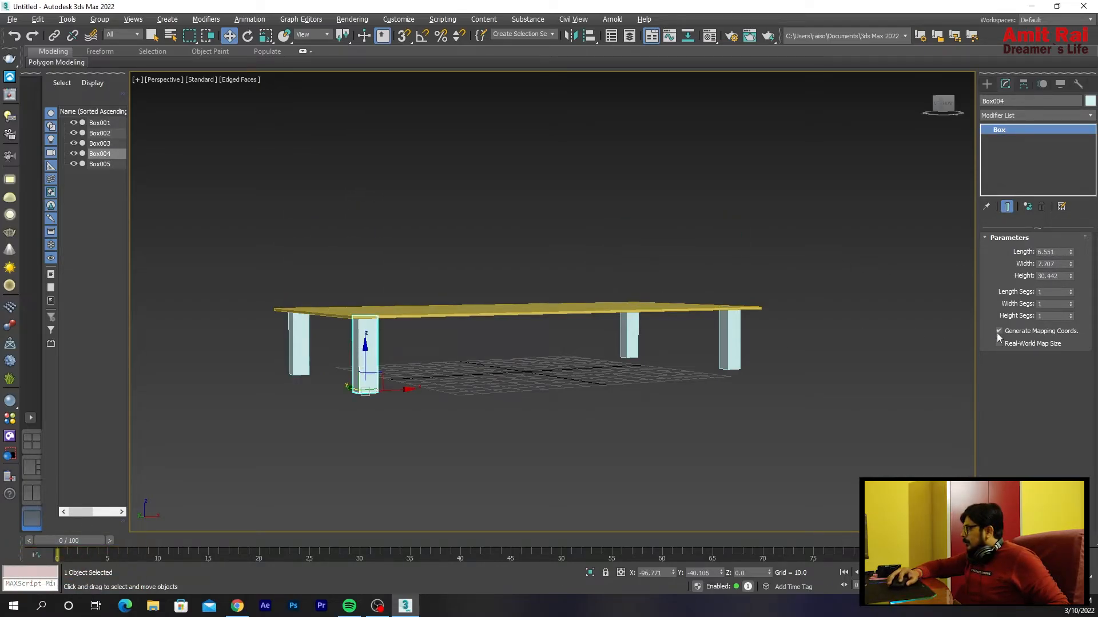
mouse_move(1070, 276)
left_mouse_down()
mouse_move(1071, 218)
mouse_move(1071, 276)
left_mouse_up()
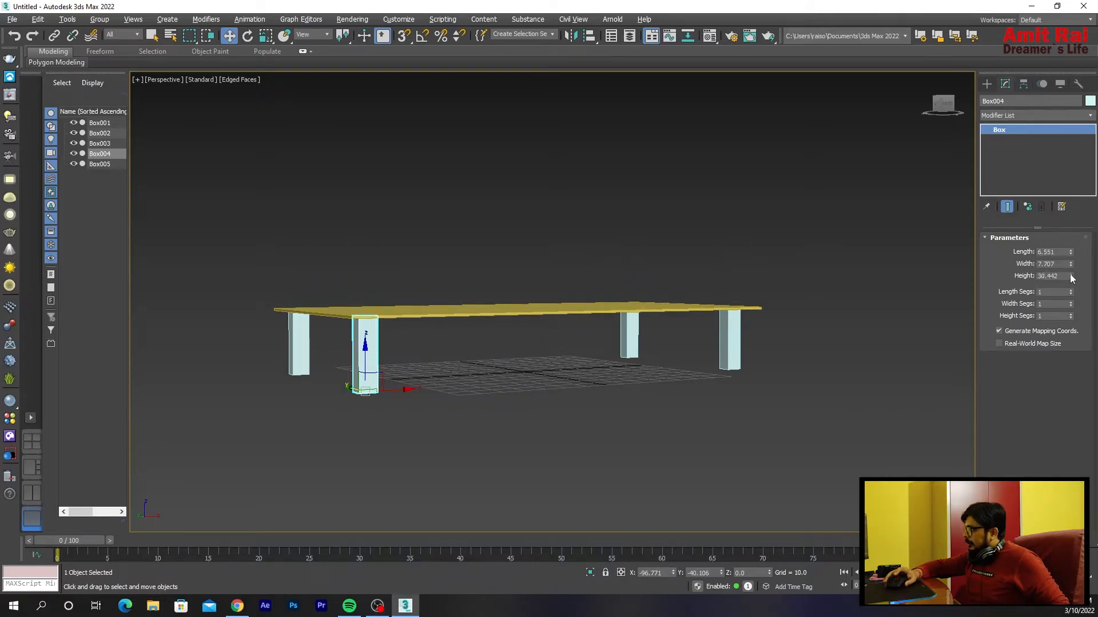
left_click(573, 228)
left_click(302, 341)
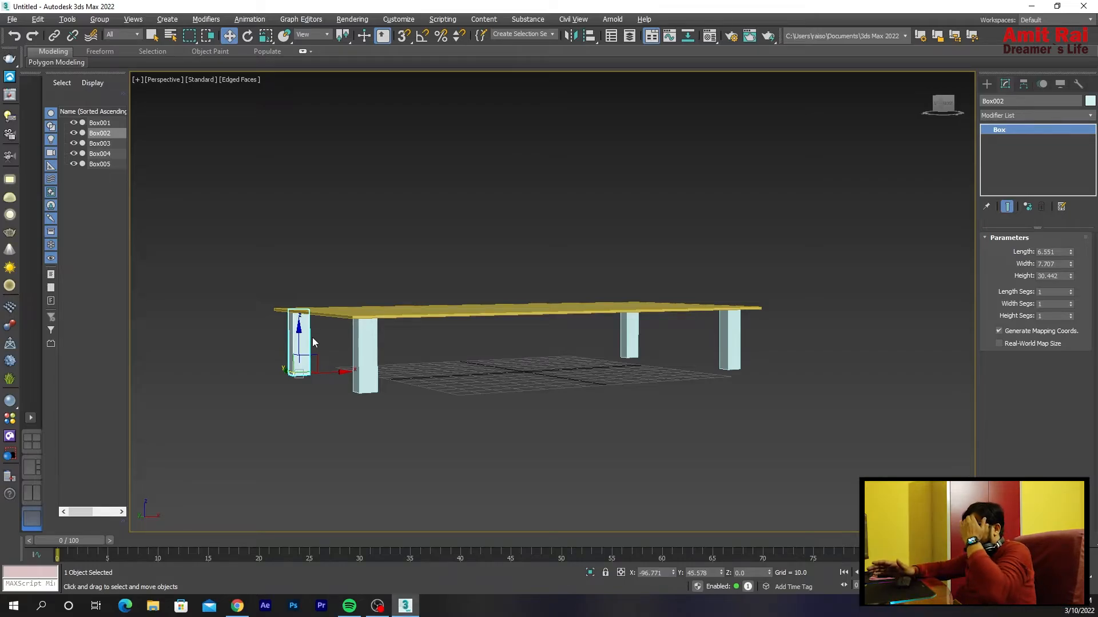
left_click(735, 343)
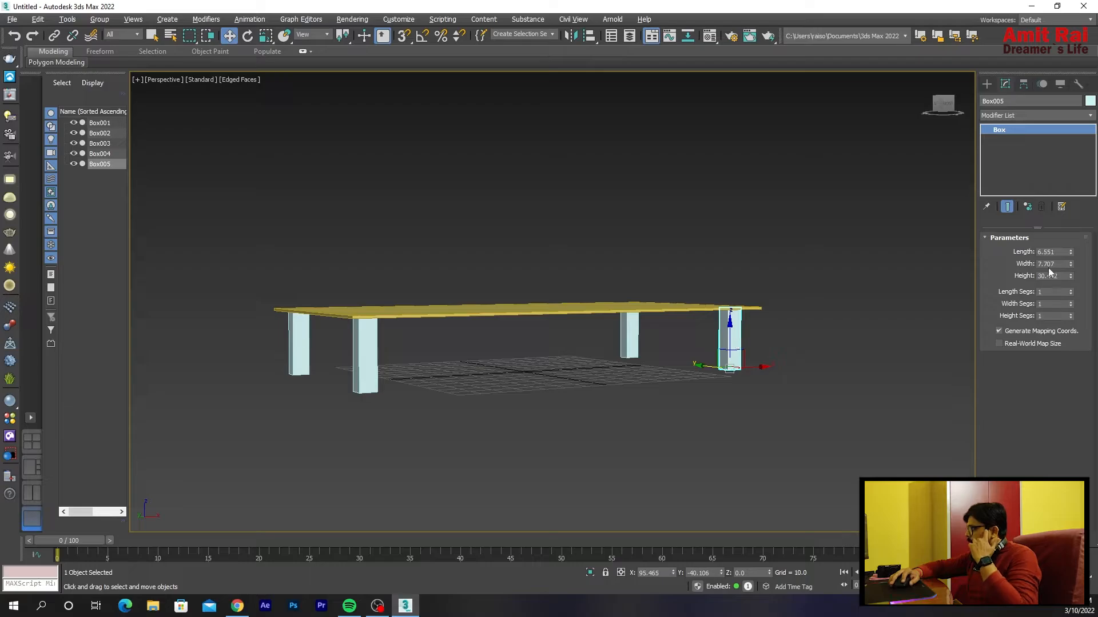
left_click_drag(1071, 277, 1070, 224)
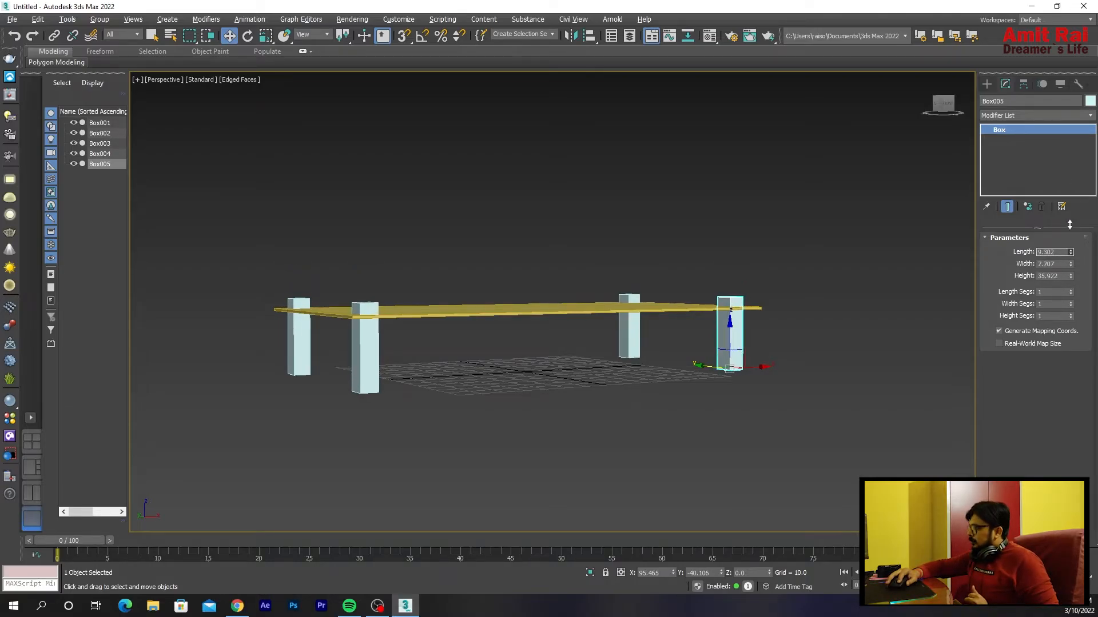
key("ctrl+z")
key("ctrl+z")
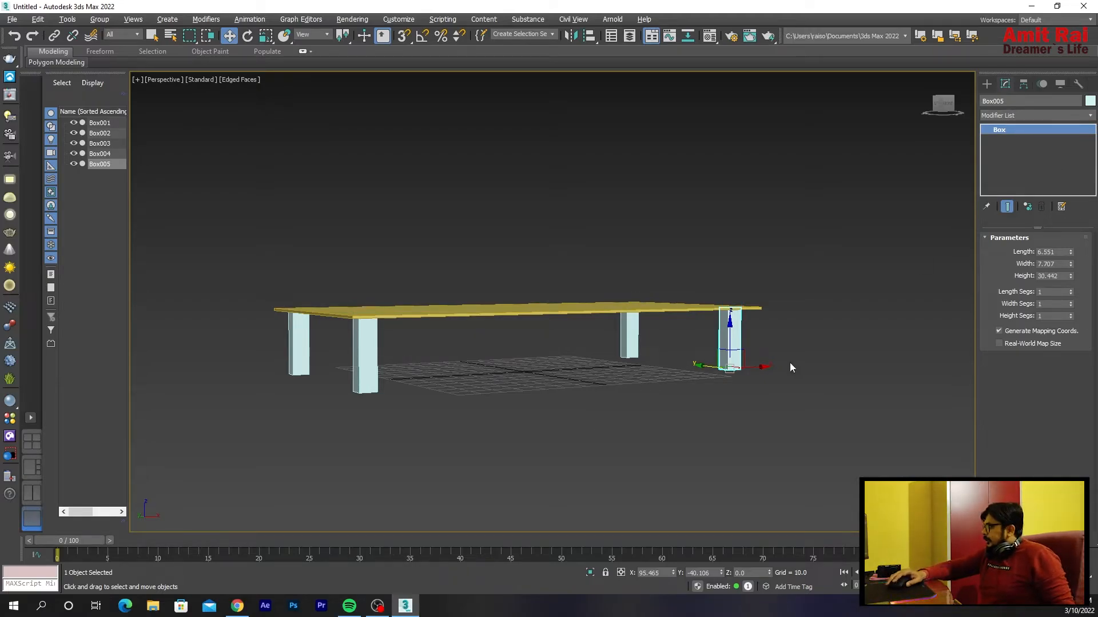
Step: Return to the four-viewport layout, select the tabletop in the Perspective viewport and maximize that viewport
middle_click_drag(804, 341, 706, 369, "alt")
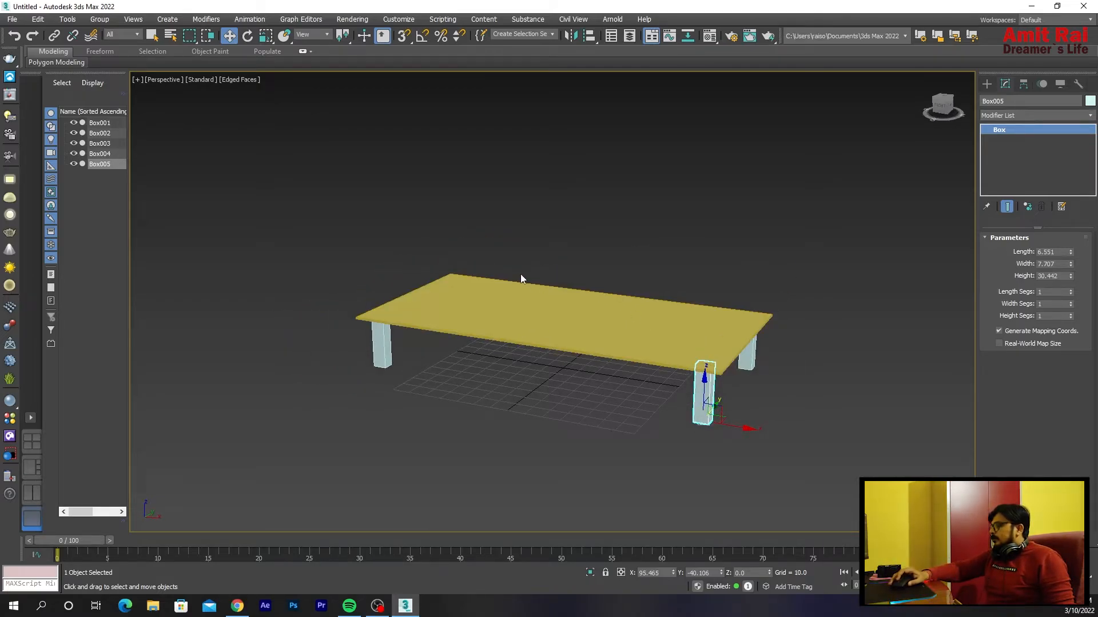
scroll(522, 276, "up", 3)
scroll(518, 285, "down", 3)
key("alt+w")
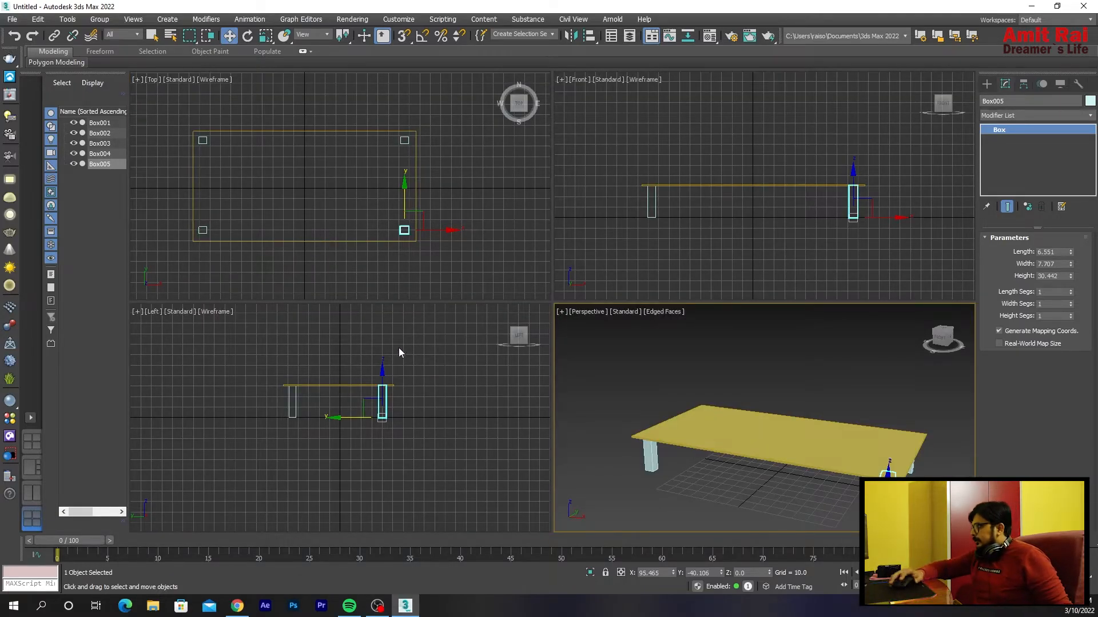
left_click(704, 415)
scroll(672, 416, "up", 2)
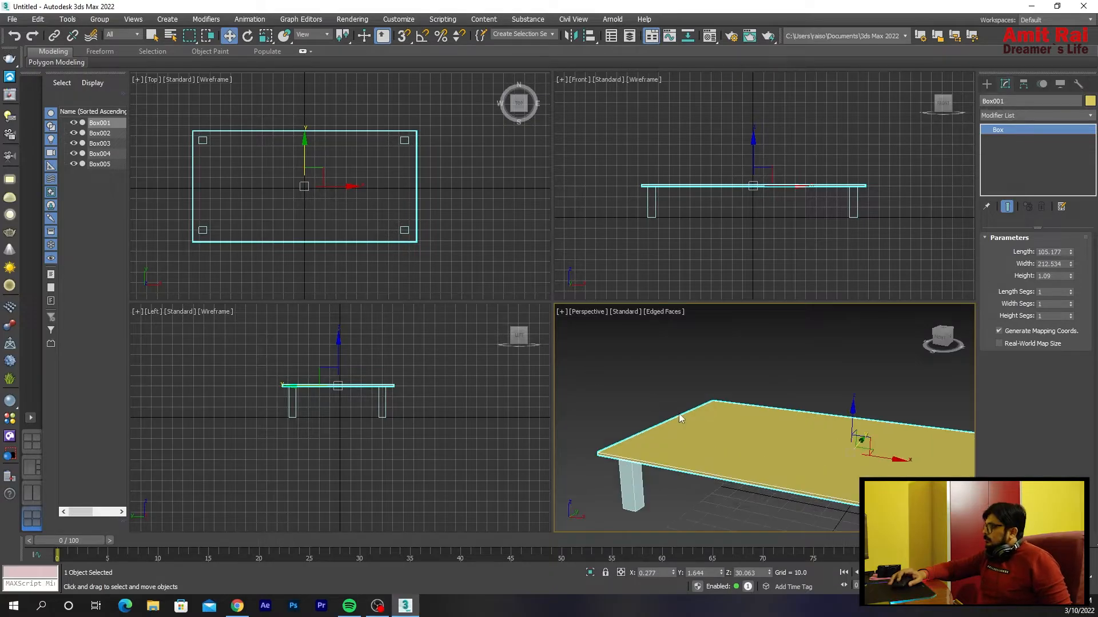
key("alt+w")
Step: Examine the tabletop's edges and corner legs up close and from several angles in the Perspective viewport
scroll(624, 372, "down", 1)
middle_click_drag(623, 372, 456, 318)
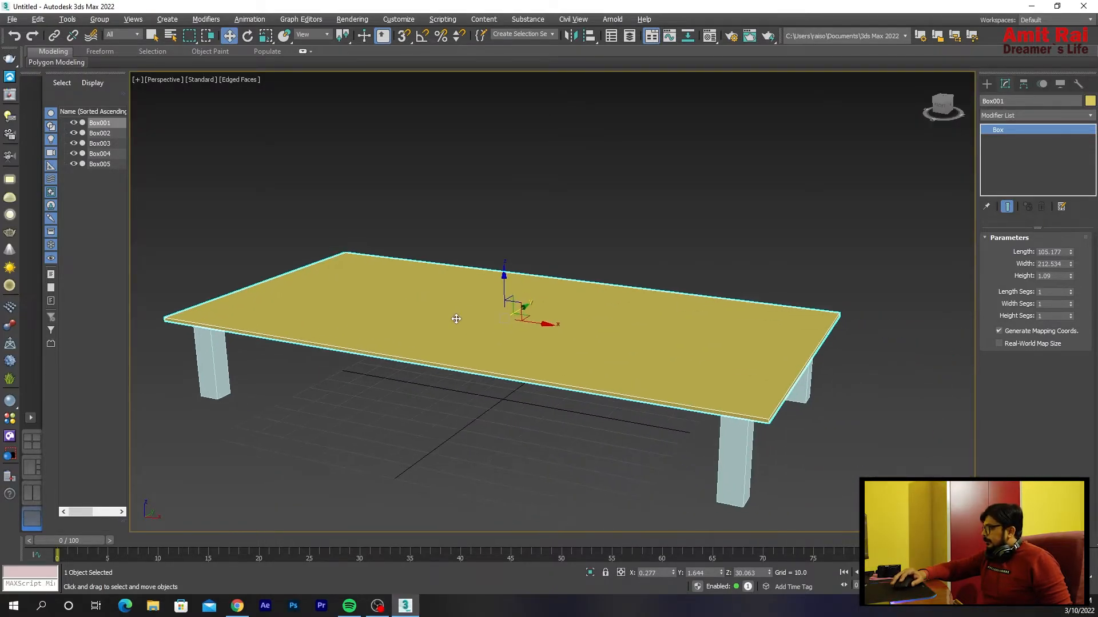
middle_click_drag(571, 362, 651, 354, "alt")
scroll(420, 389, "up", 3)
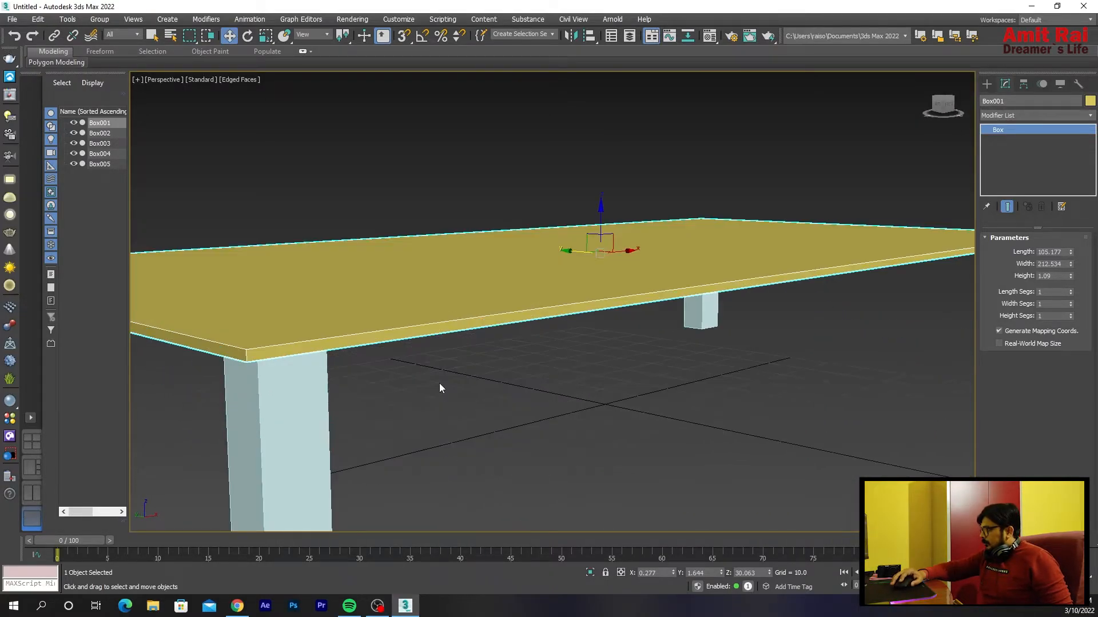
middle_click_drag(439, 383, 544, 351)
scroll(544, 352, "down", 3)
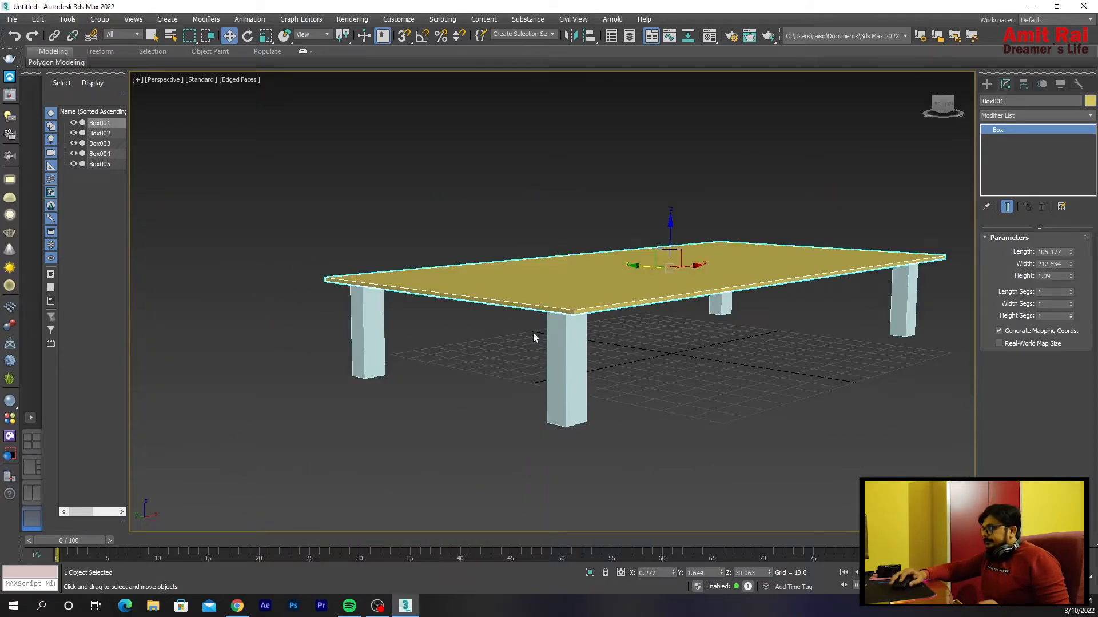
scroll(553, 350, "up", 2)
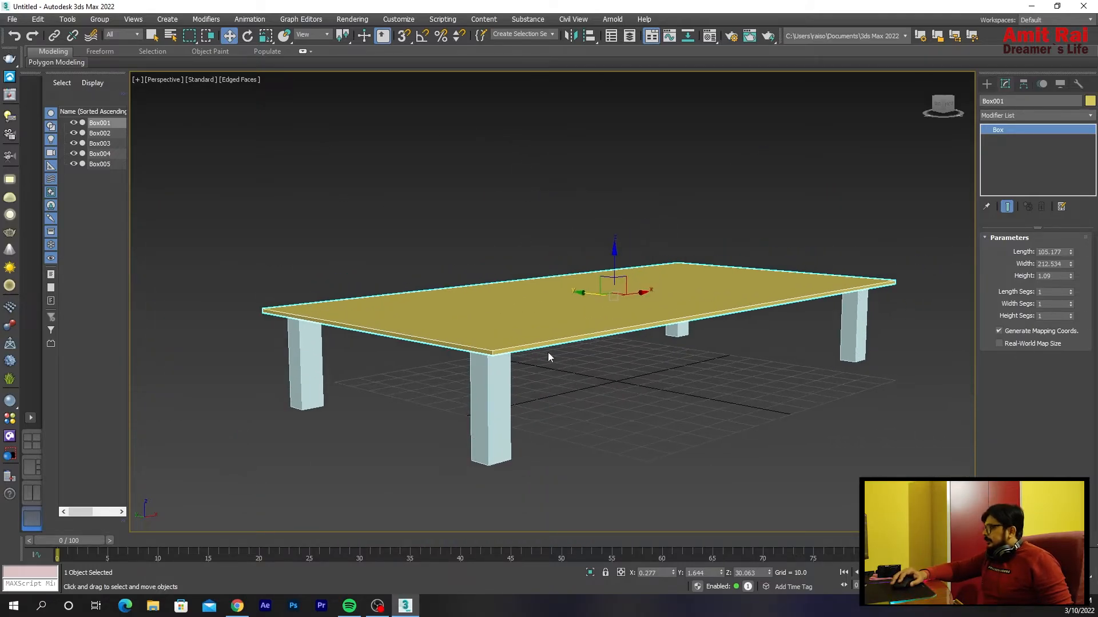
scroll(490, 341, "up", 3)
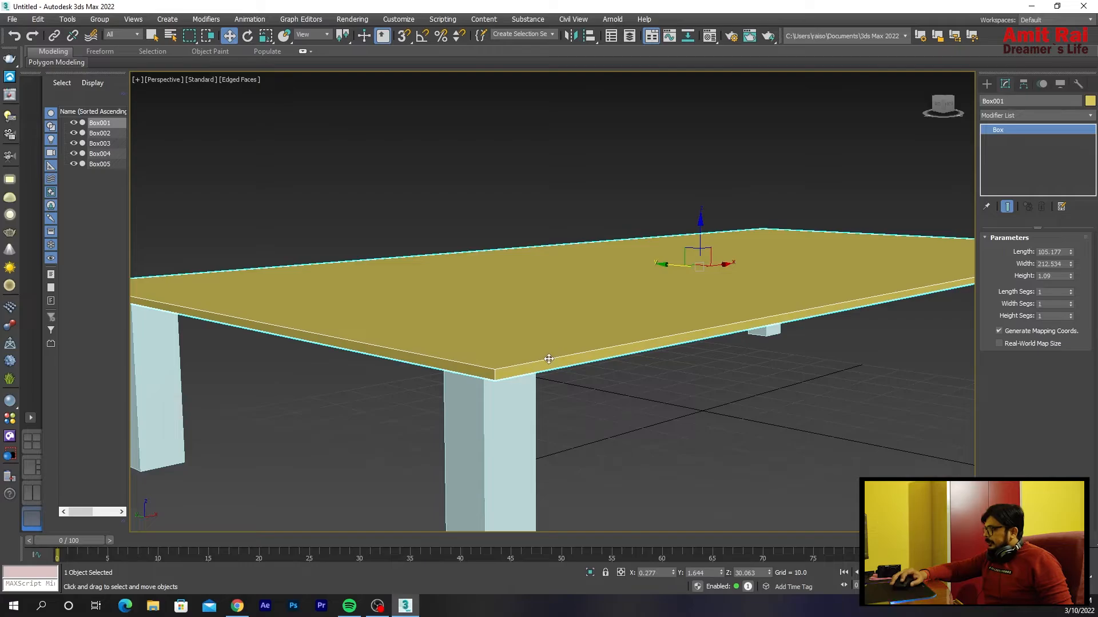
scroll(494, 342, "down", 3)
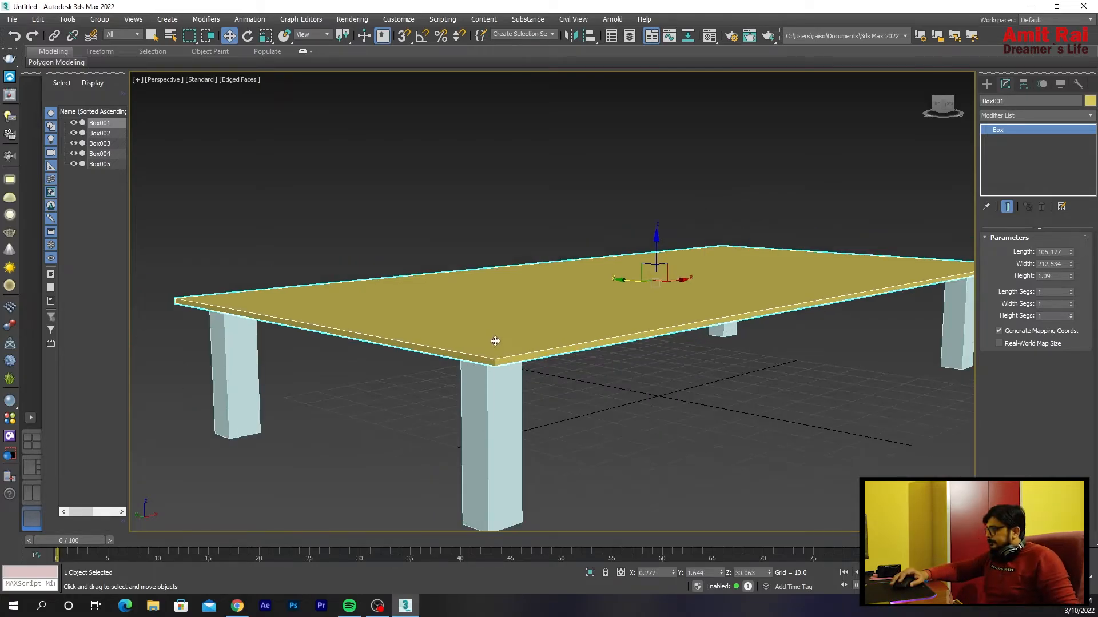
scroll(496, 340, "down", 1)
middle_click_drag(502, 354, 509, 354, "alt")
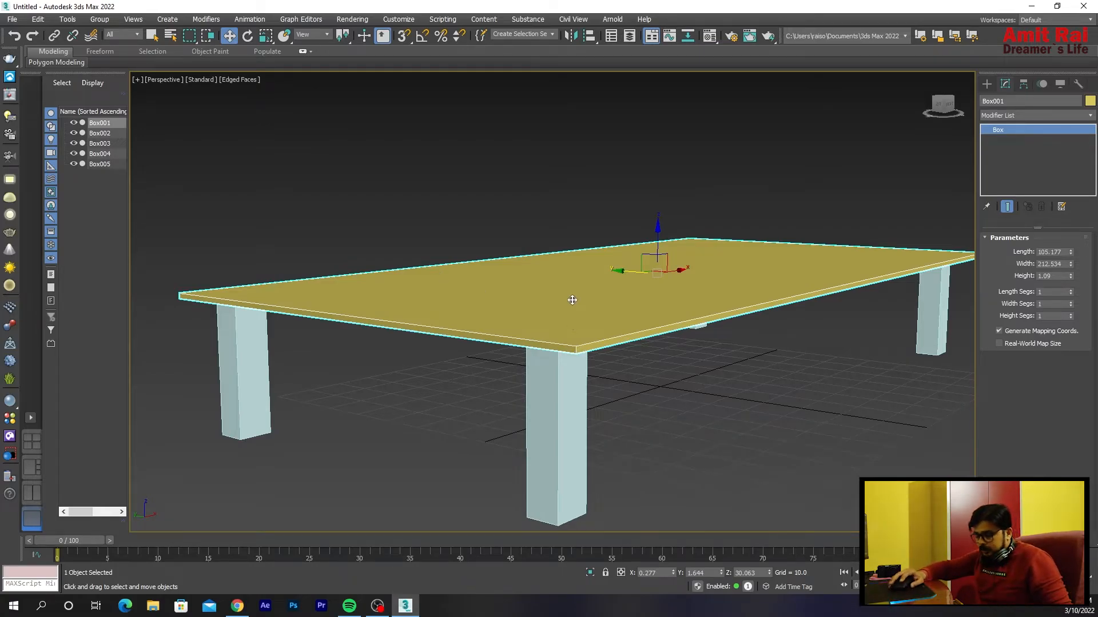
Step: Compare the Perspective viewport's Default Shading with Edged Faces, leaving Edged Faces on
key("F4")
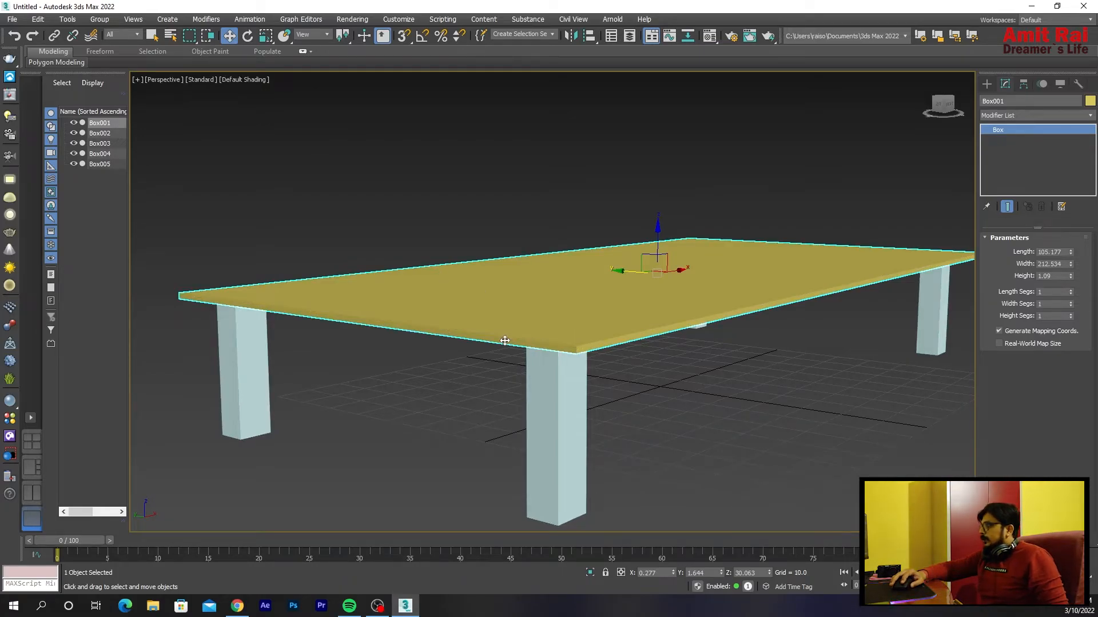
key("F4")
key("F4")
key("F4")
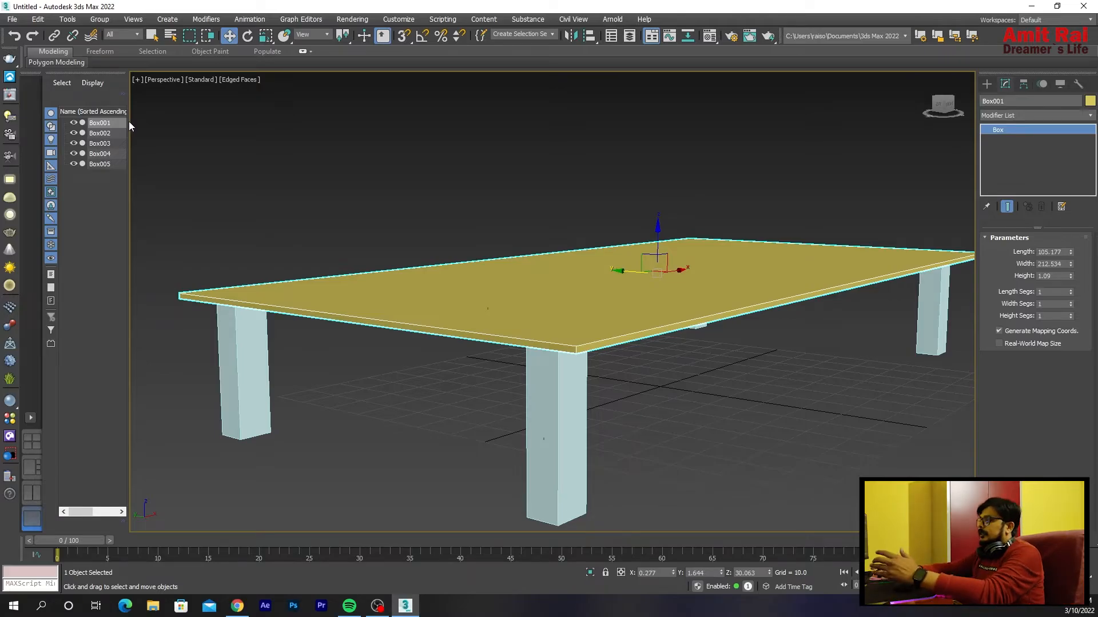
Step: Alternate between the four-viewport layout and a single maximized viewport, clear the selection, and finish with the Perspective viewport maximized
key("alt+w")
key("alt+w")
key("alt+w")
left_click(319, 384)
key("alt+w")
key("alt+w")
left_click(598, 365)
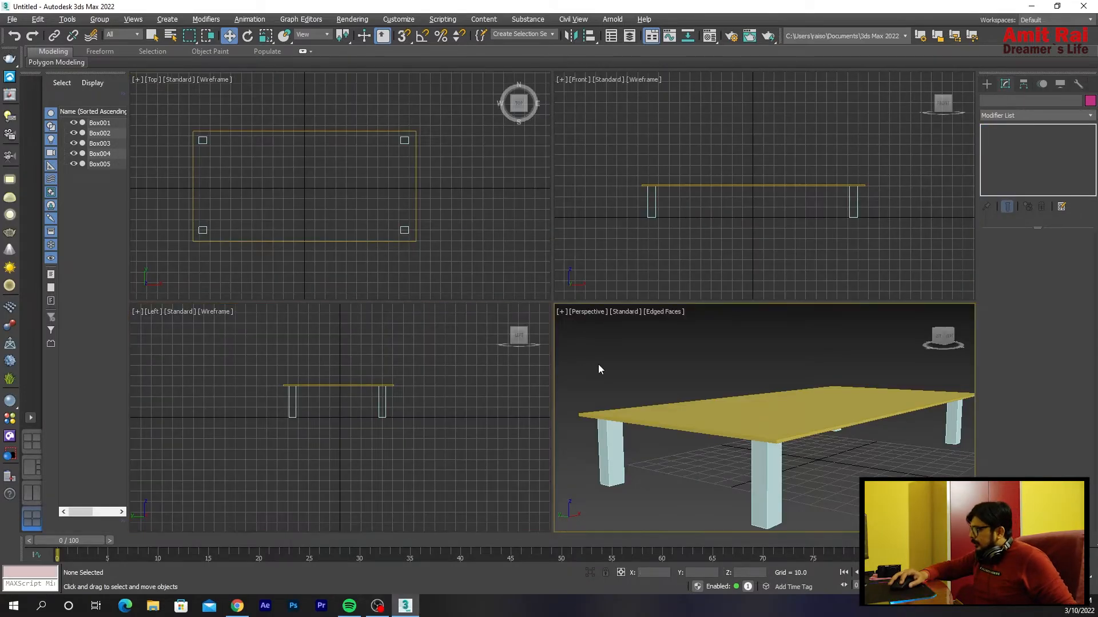
key("alt+w")
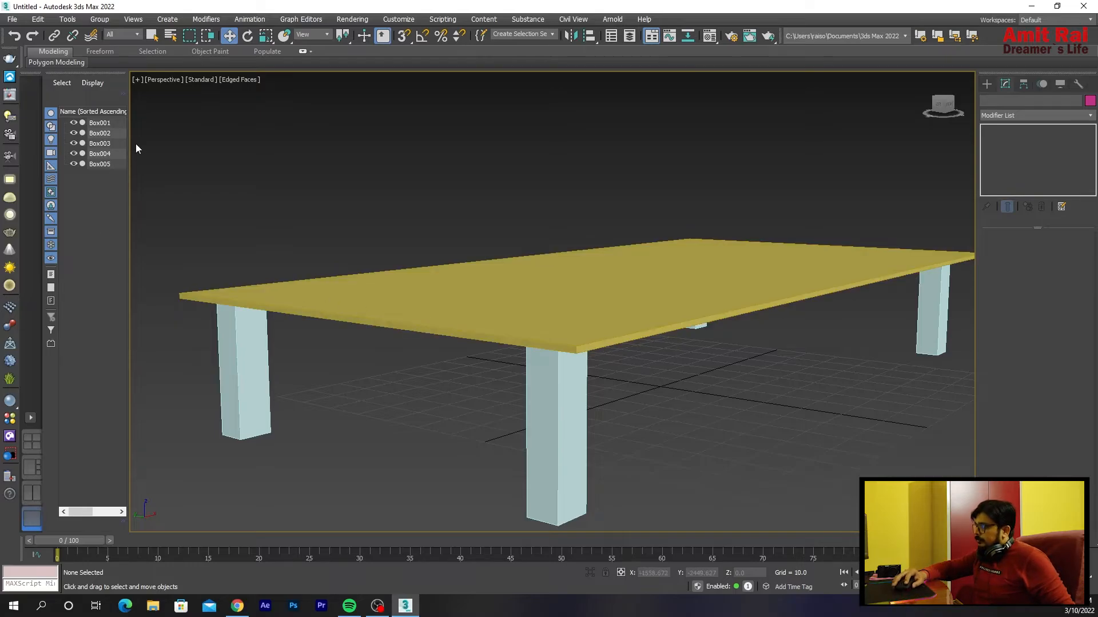
Step: Hide the tabletop and all four legs one by one in the scene list, and unhide them all again
left_click(74, 123)
left_click(73, 133)
left_click(74, 142)
left_click(73, 153)
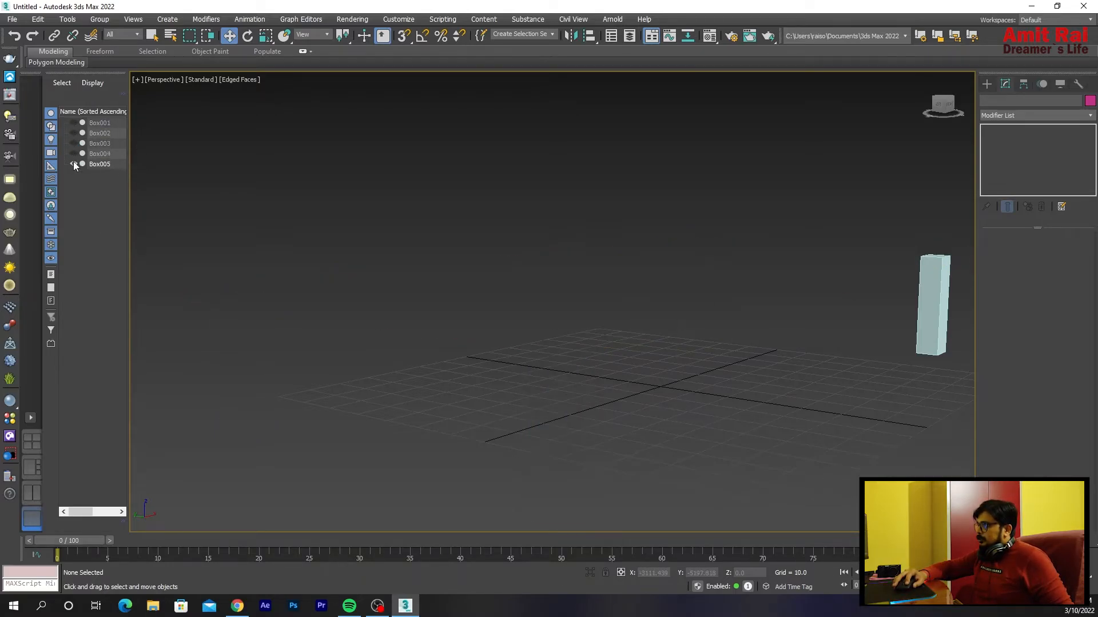
left_click(73, 164)
left_click(73, 164)
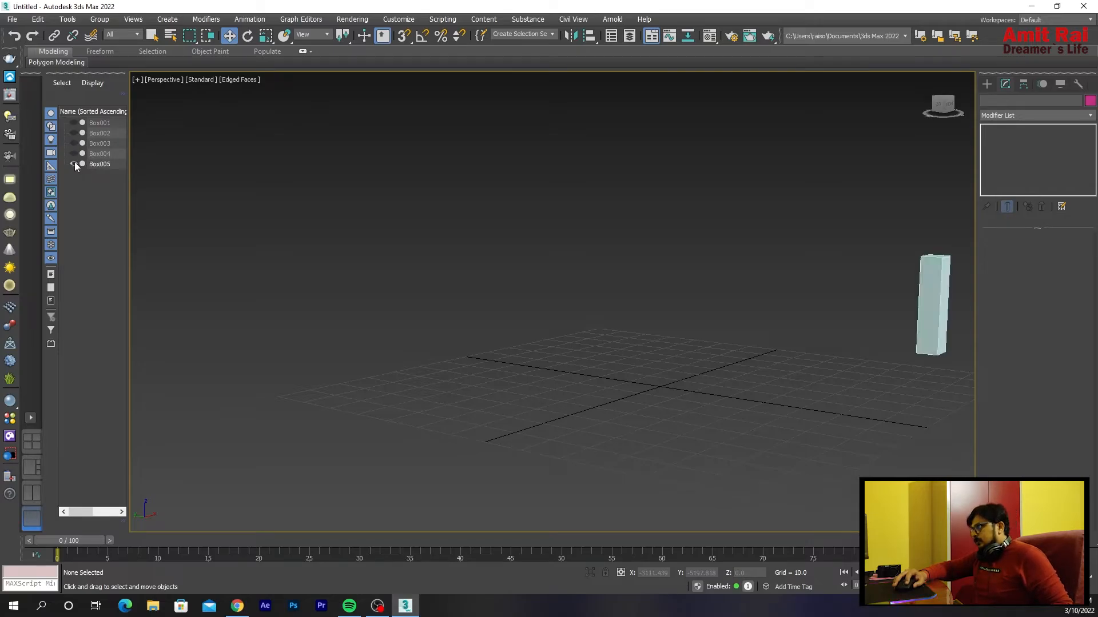
left_click(73, 153)
left_click(73, 143)
left_click(73, 132)
left_click(73, 122)
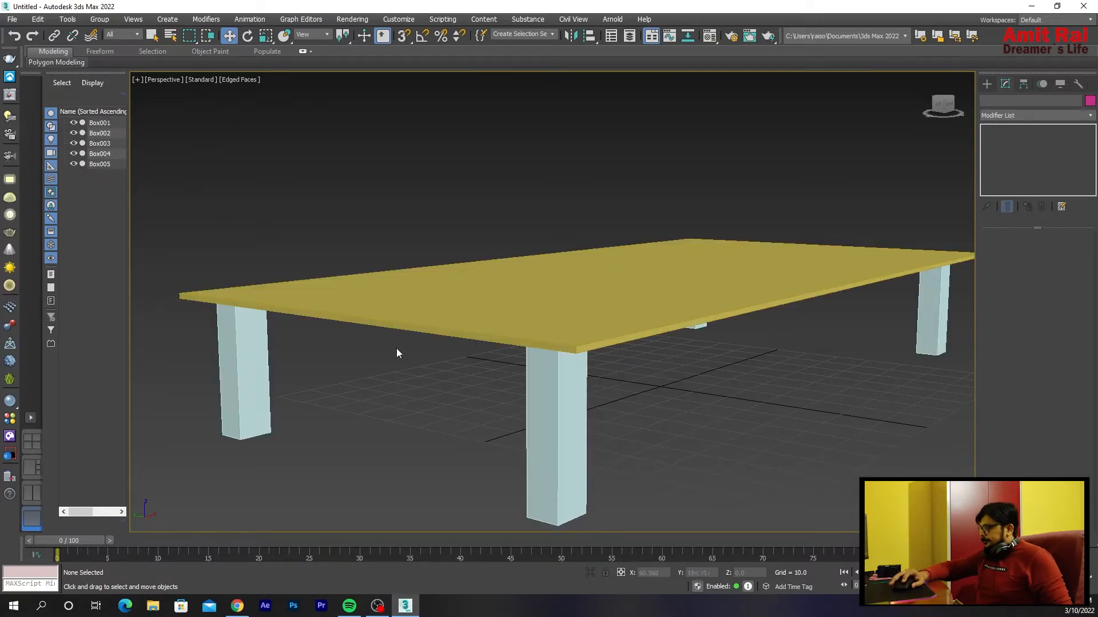
Step: Select the tabletop box and rename it "table top"
left_click(230, 364)
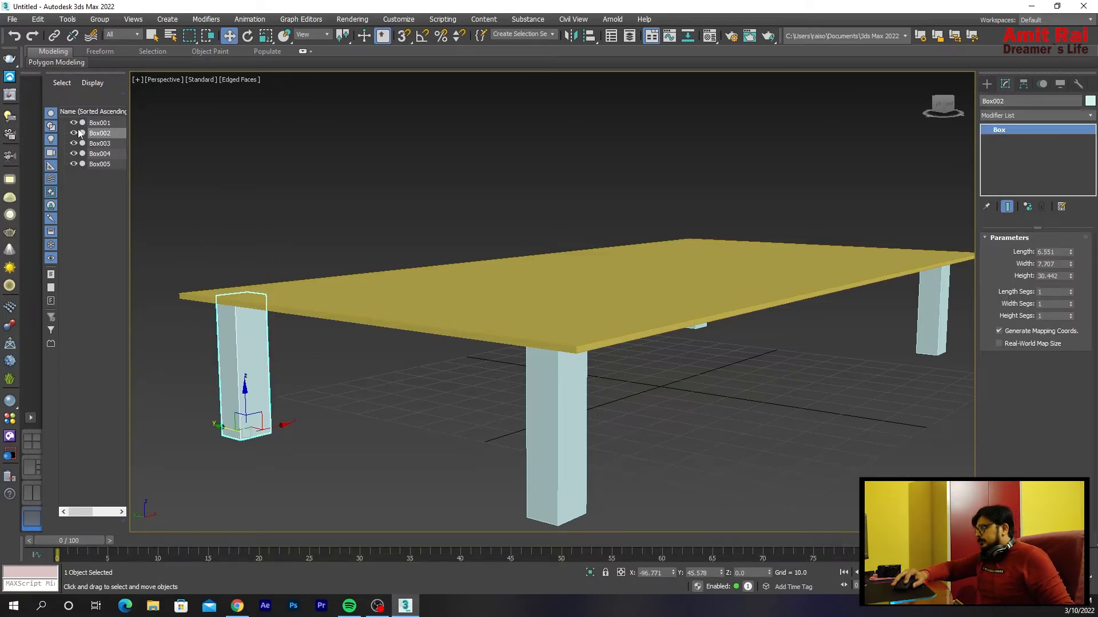
left_click(463, 304)
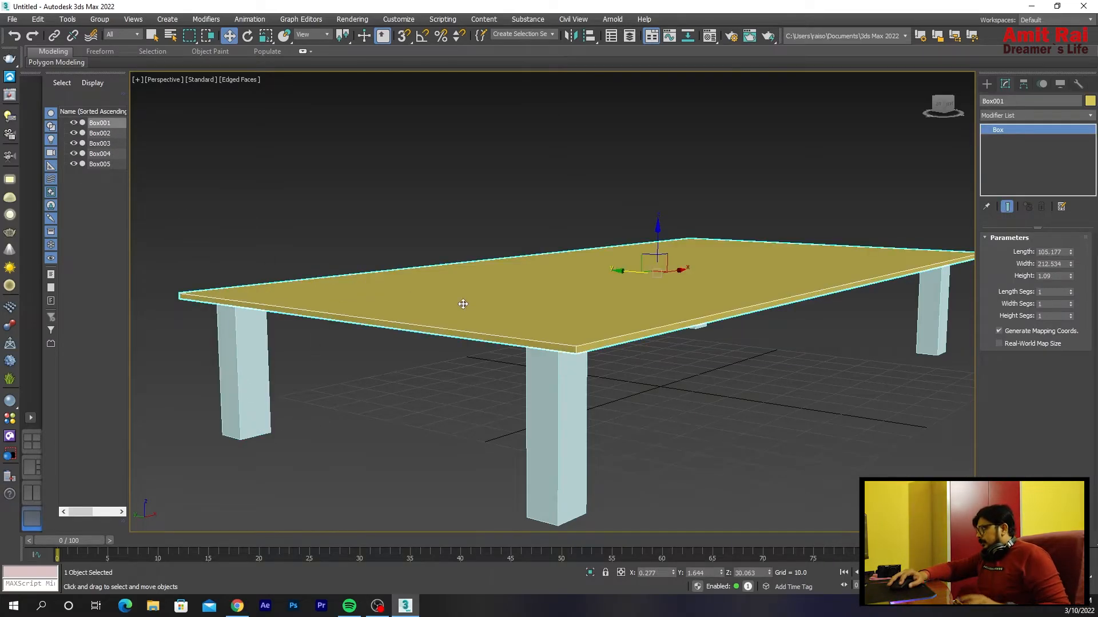
middle_click_drag(617, 332, 608, 293, "alt")
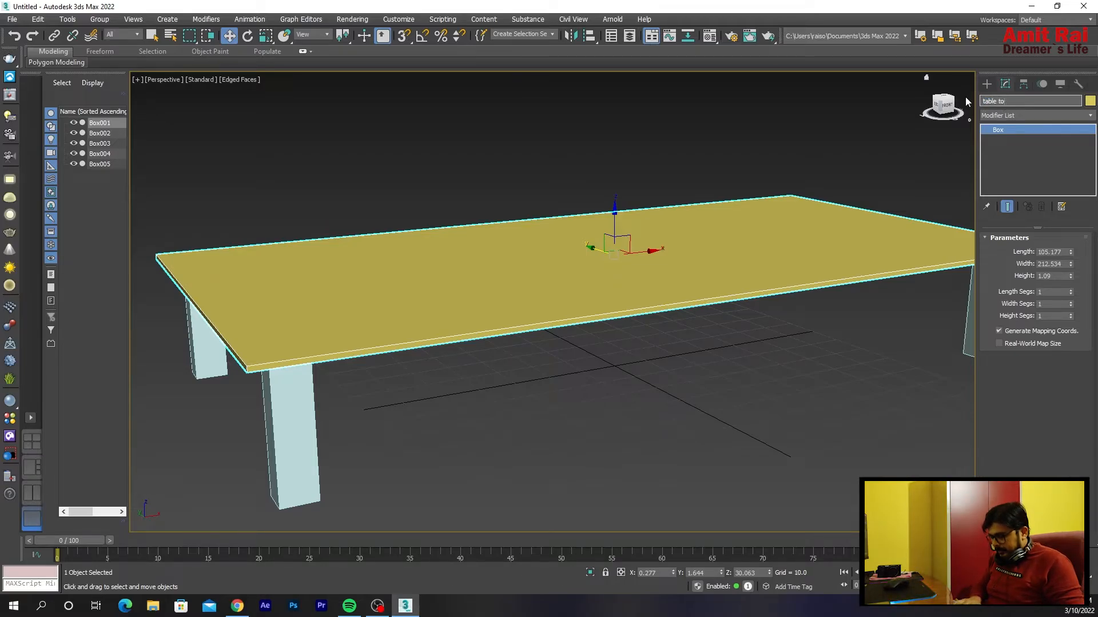
left_click(835, 134)
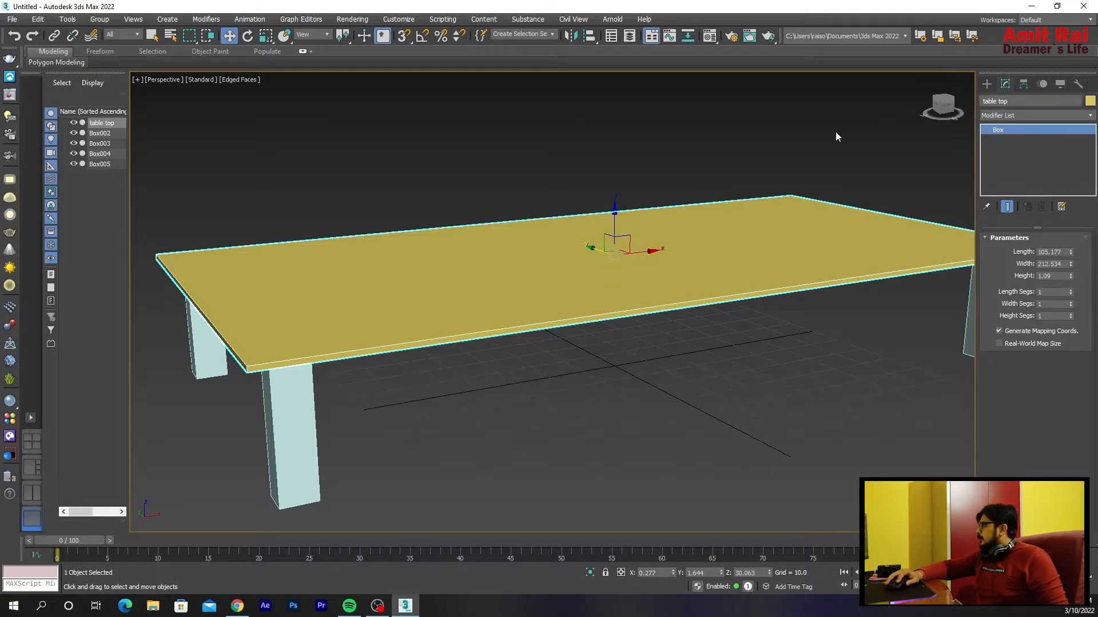
Step: Hide the table top to view the four legs alone, and unhide it again
left_click(73, 123)
scroll(622, 278, "down", 3)
middle_click_drag(698, 267, 605, 296)
middle_click_drag(532, 289, 550, 302, "alt")
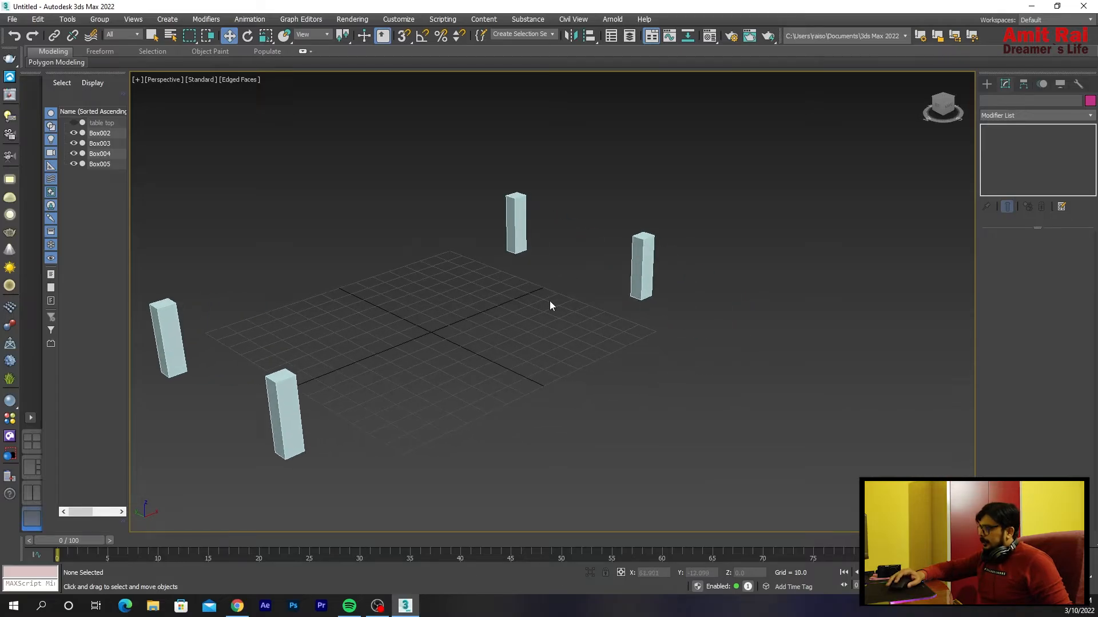
left_click(73, 123)
middle_click_drag(351, 201, 430, 196)
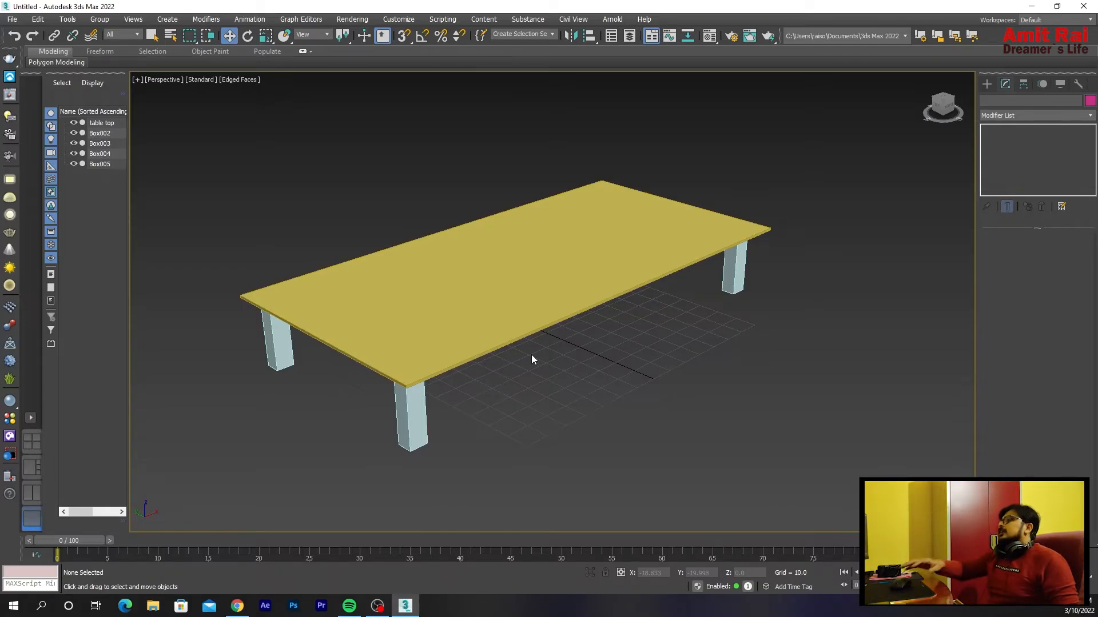
Step: Create a small standard-primitive cylinder in the Perspective viewport at X about -49, Y about 30.3
left_click(987, 85)
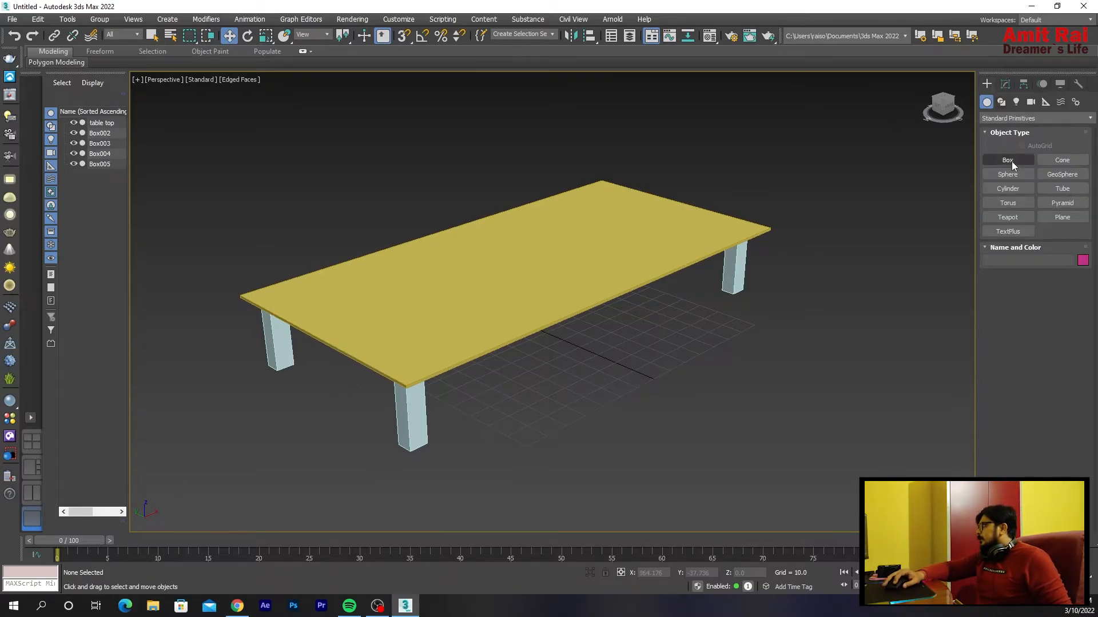
left_click(1006, 188)
left_click_drag(398, 340, 407, 345)
left_click(398, 299)
right_click(397, 299)
Step: Move the cylinder up onto the table top in the Front viewport, to Z about 31.2, and check it in Perspective
middle_click_drag(425, 327, 441, 299, "alt")
key("alt+w")
key("alt+w")
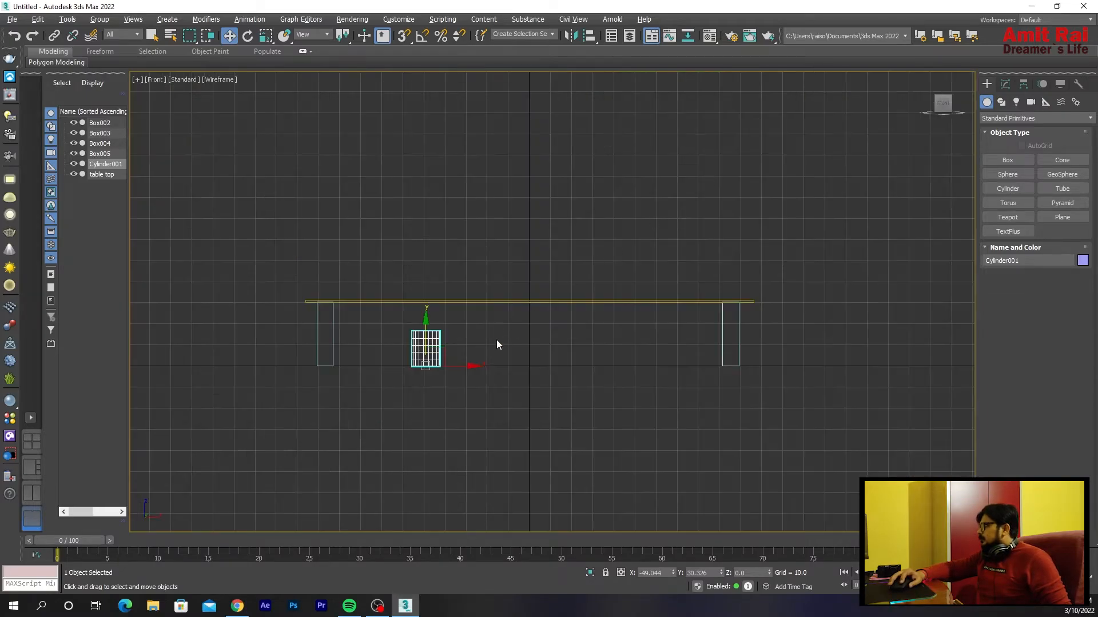
left_click_drag(431, 319, 431, 254)
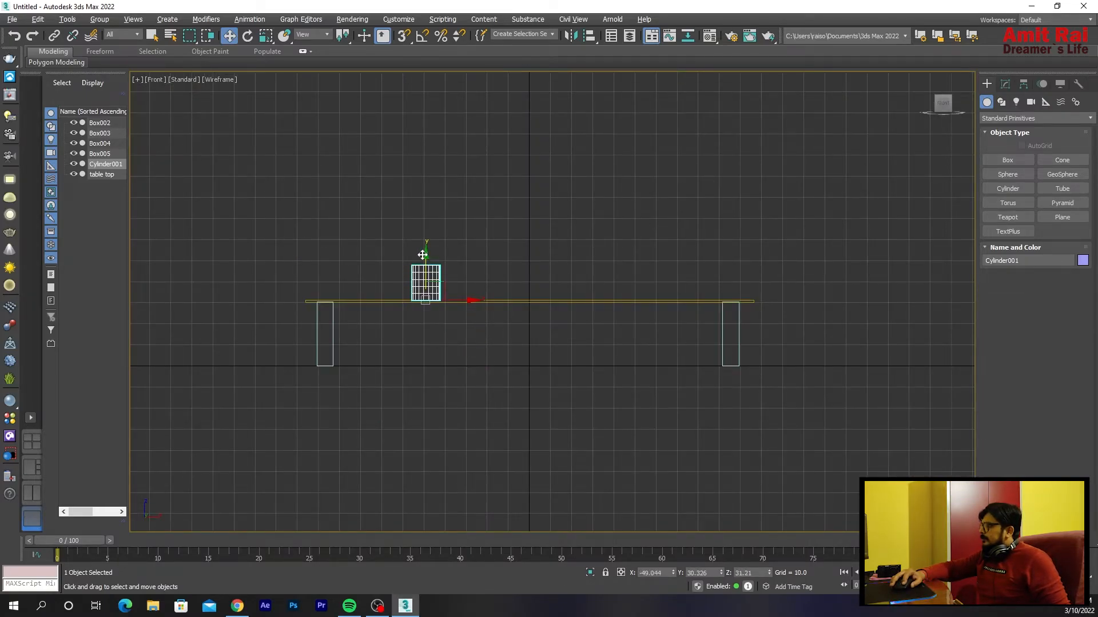
key("alt+w")
key("alt+w")
middle_click_drag(588, 362, 620, 419, "alt")
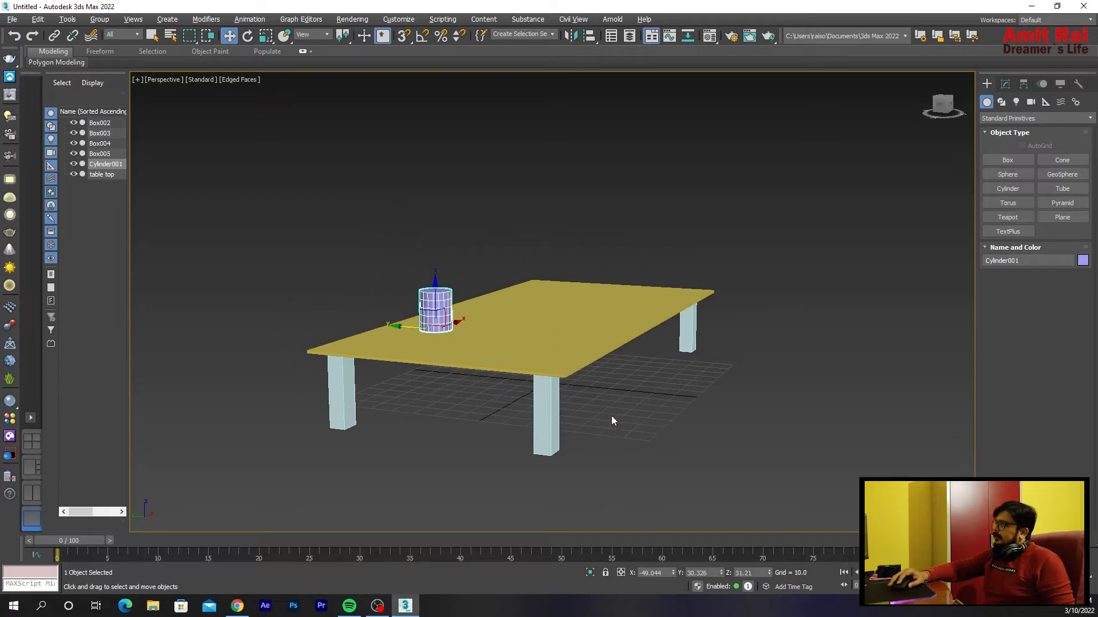
Step: Show the cylinder's creation parameters and examine its segments and top edge close up in the Perspective viewport
scroll(447, 332, "up", 5)
middle_click_drag(446, 322, 469, 259, "alt")
left_click(469, 258)
left_click(428, 266)
left_click(1005, 84)
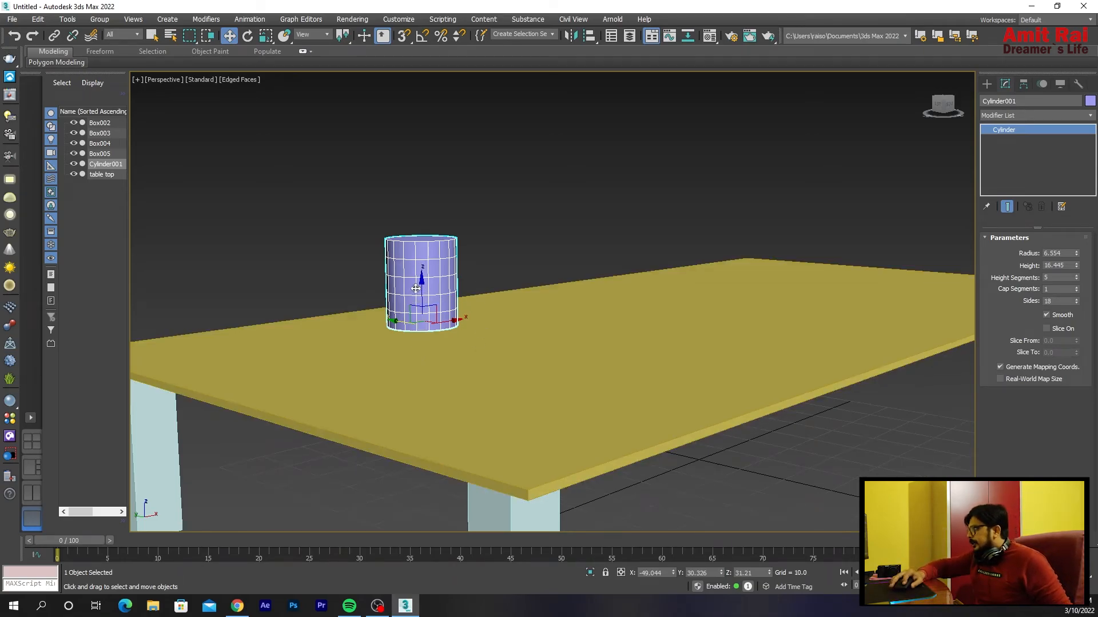
scroll(408, 288, "up", 3)
middle_click_drag(436, 295, 468, 276, "alt")
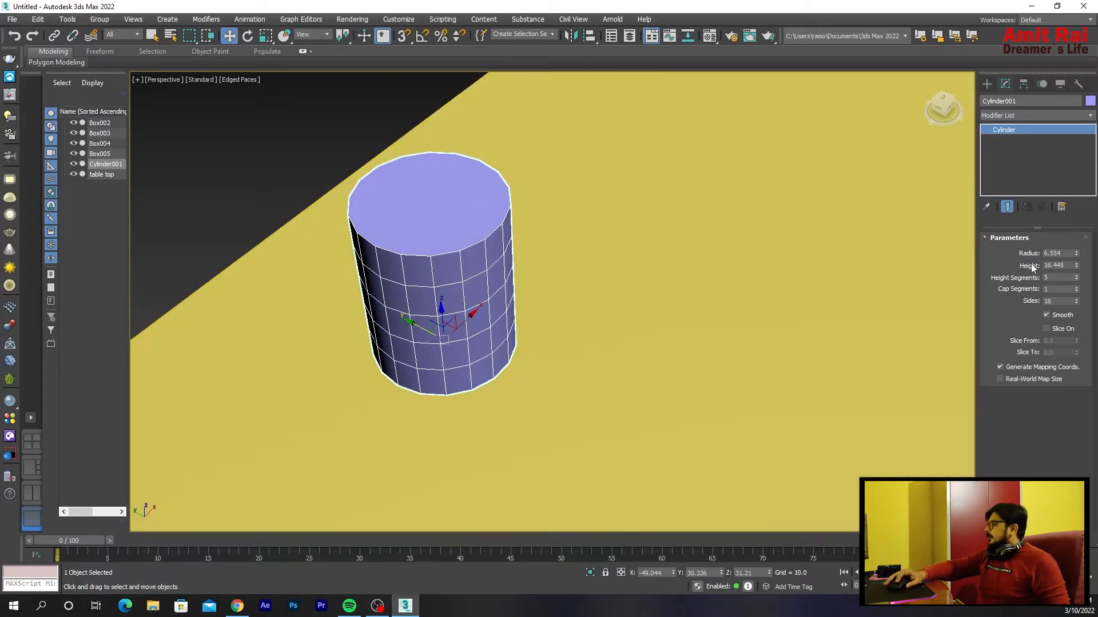
scroll(454, 255, "up", 2)
scroll(454, 255, "down", 6)
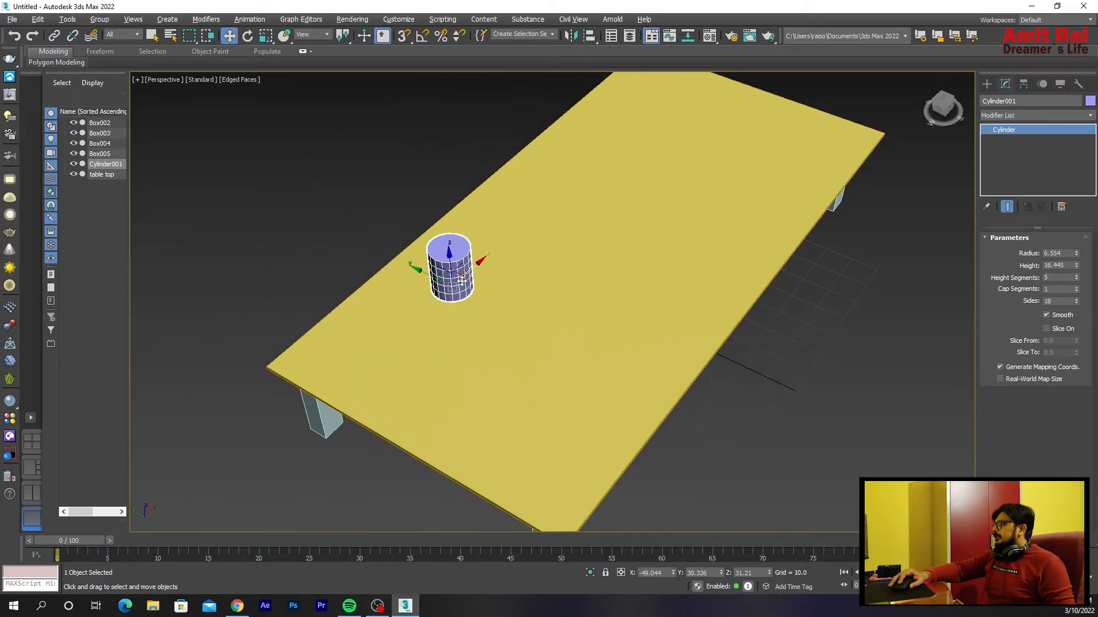
scroll(461, 281, "down", 2)
scroll(454, 289, "up", 7)
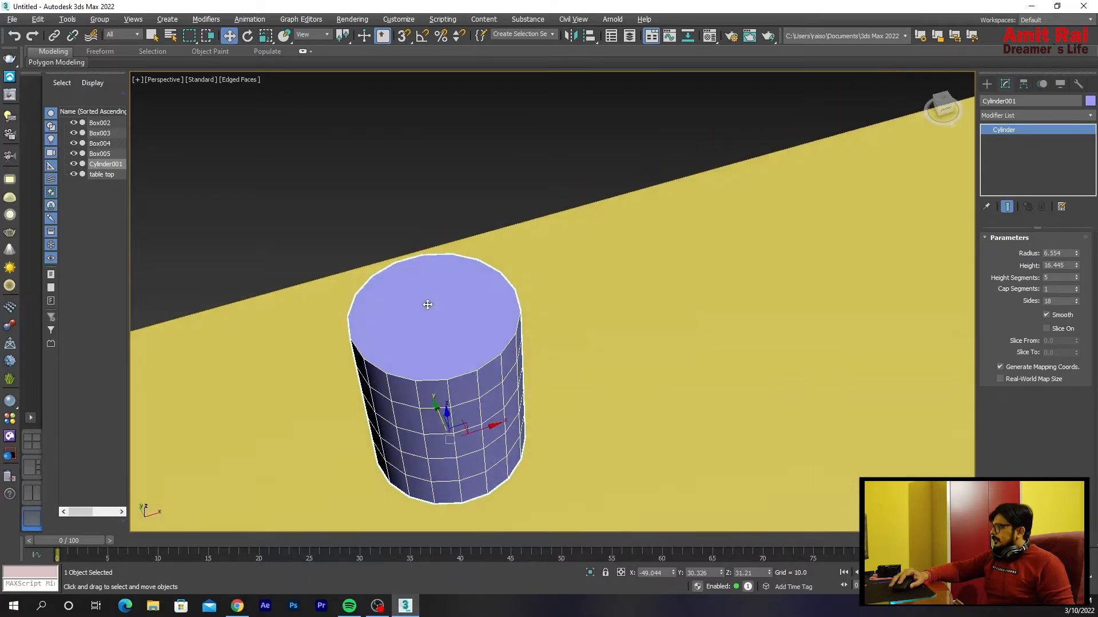
Step: Inspect the roundness of the cylinder's outline in the Top viewport and return to Perspective with the cylinder selected
middle_click_drag(429, 304, 387, 291, "alt")
key("alt+w")
right_click(279, 186)
key("alt+w")
scroll(366, 223, "up", 5)
middle_click_drag(465, 296, 409, 233)
scroll(430, 318, "up", 2)
scroll(429, 316, "up", 3)
scroll(429, 316, "down", 1)
left_click(626, 417)
key("alt+w")
right_click(703, 429)
key("alt+w")
middle_click_drag(561, 419, 544, 344, "alt")
left_click(455, 275)
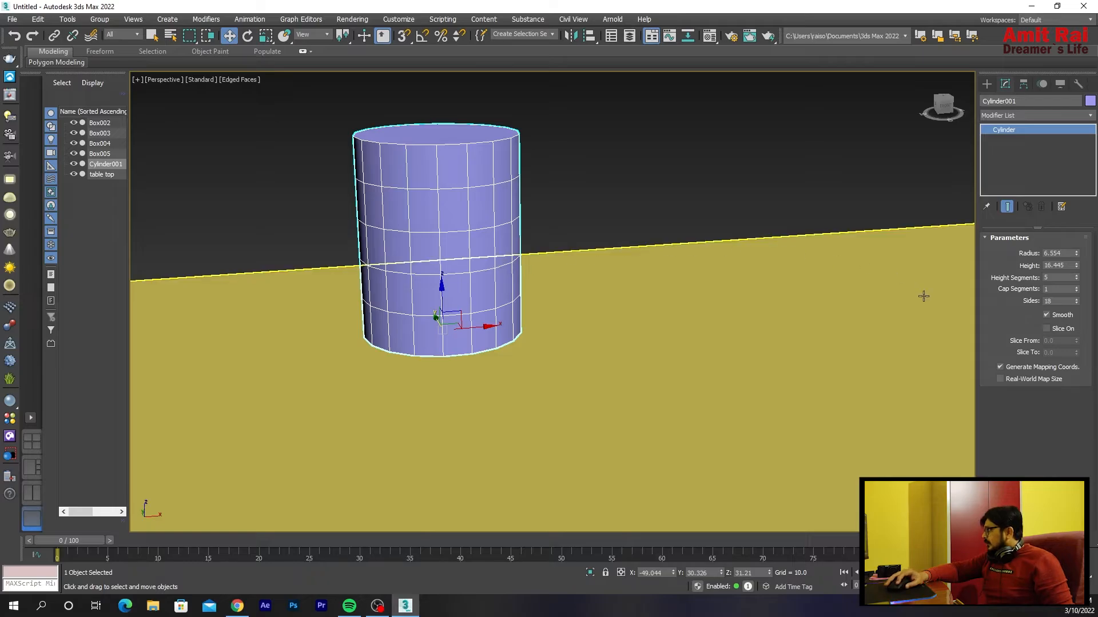
Step: Set the cylinder's number of sides to 36
middle_click_drag(392, 252, 430, 285)
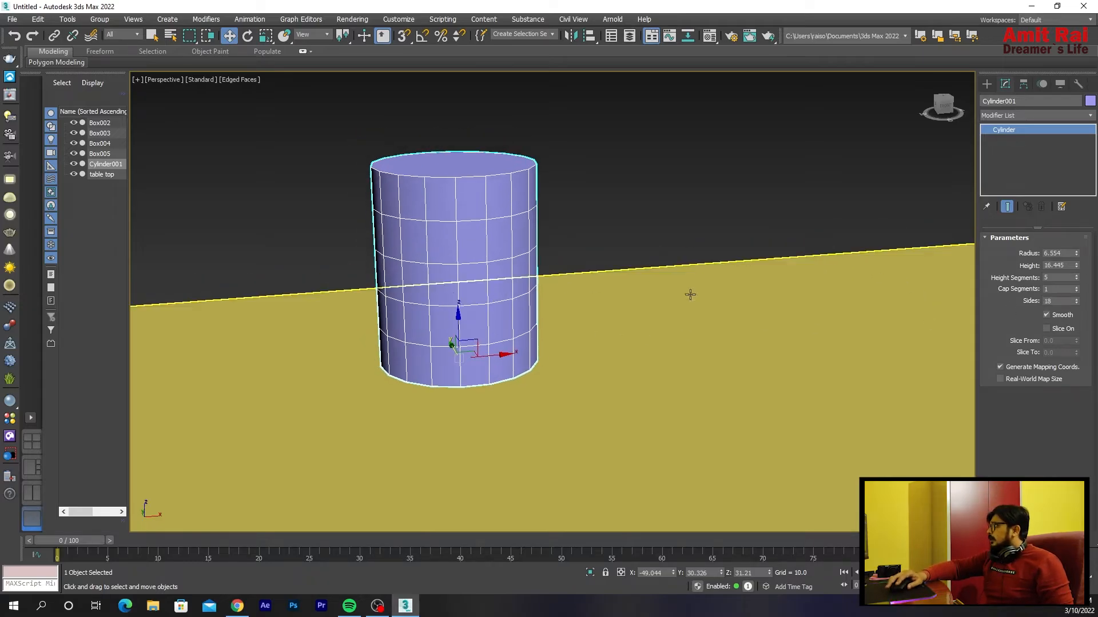
left_click_drag(1076, 302, 1076, 298)
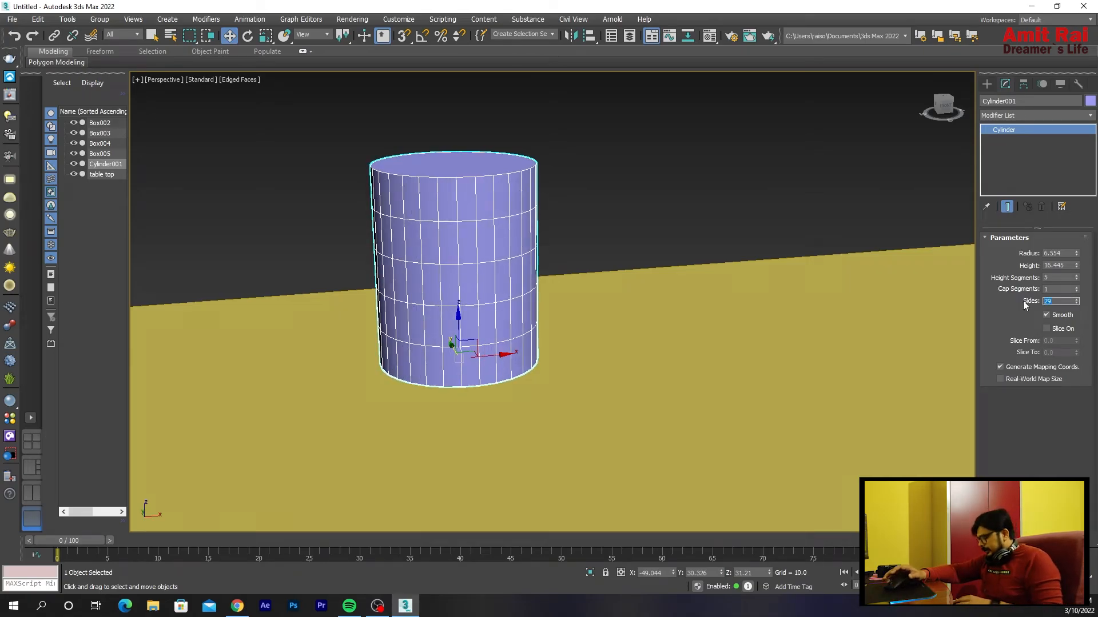
type("36")
key("Return")
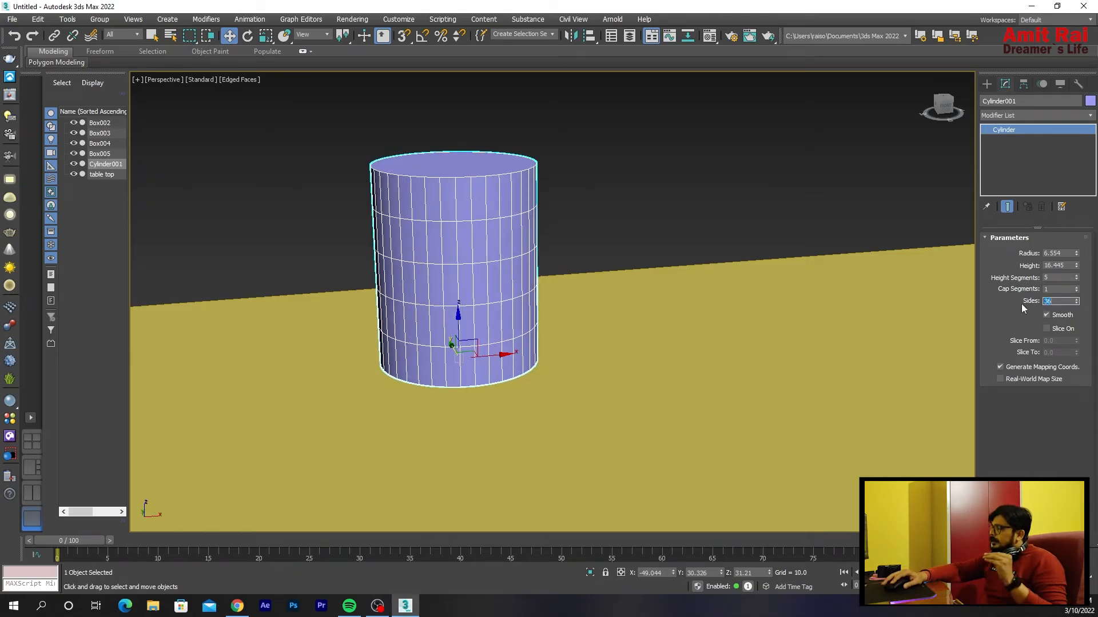
Step: Check the cylinder's smoother outline from above in Perspective and in the Top viewport, and reselect the cylinder in Perspective
middle_click_drag(480, 288, 490, 331, "alt")
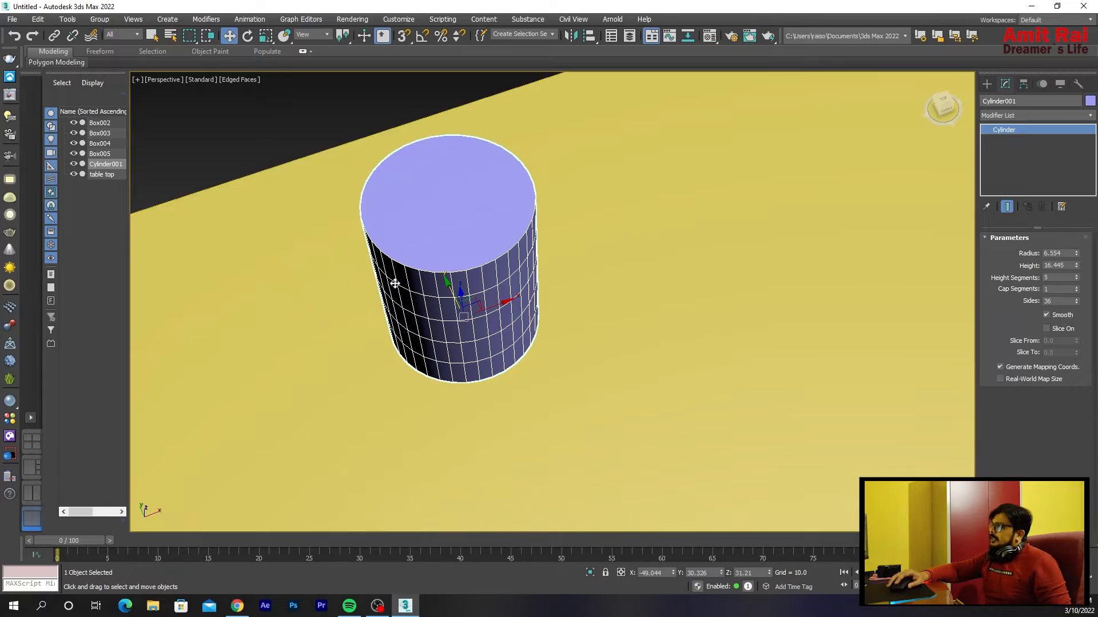
key("alt+w")
right_click(283, 196)
key("alt+w")
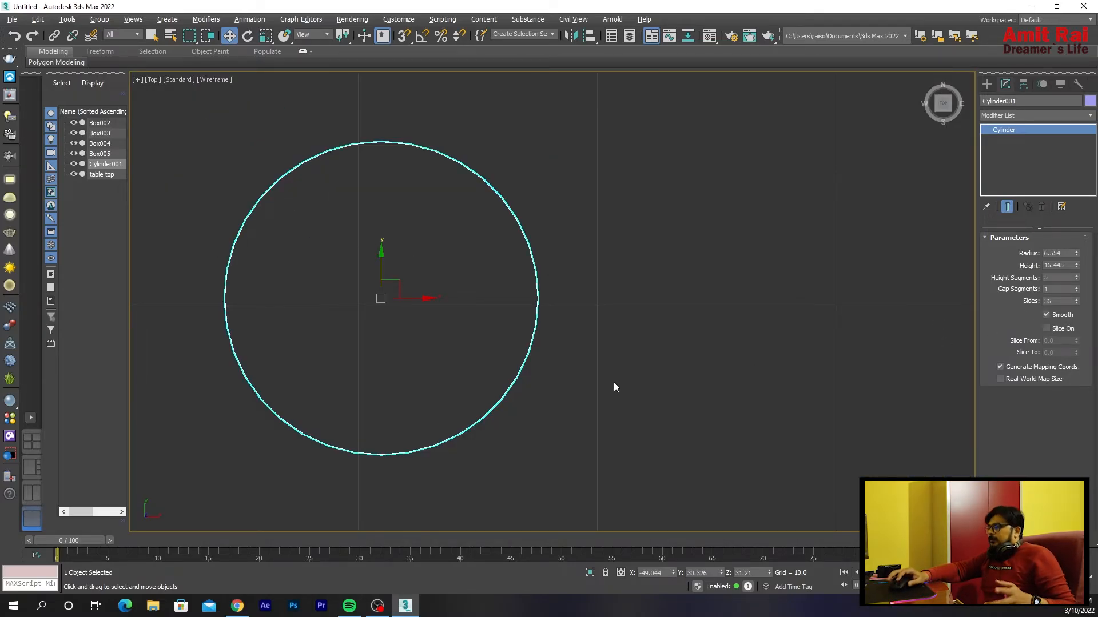
key("alt+w")
left_click(530, 403)
right_click(705, 406)
key("alt+w")
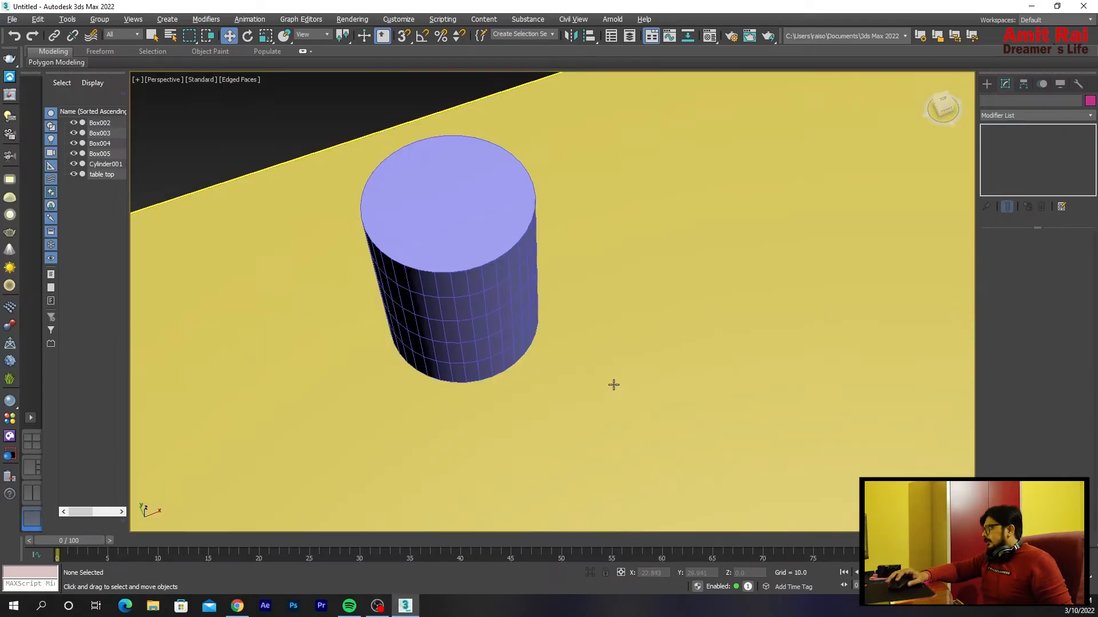
left_click(359, 227)
left_click(382, 226)
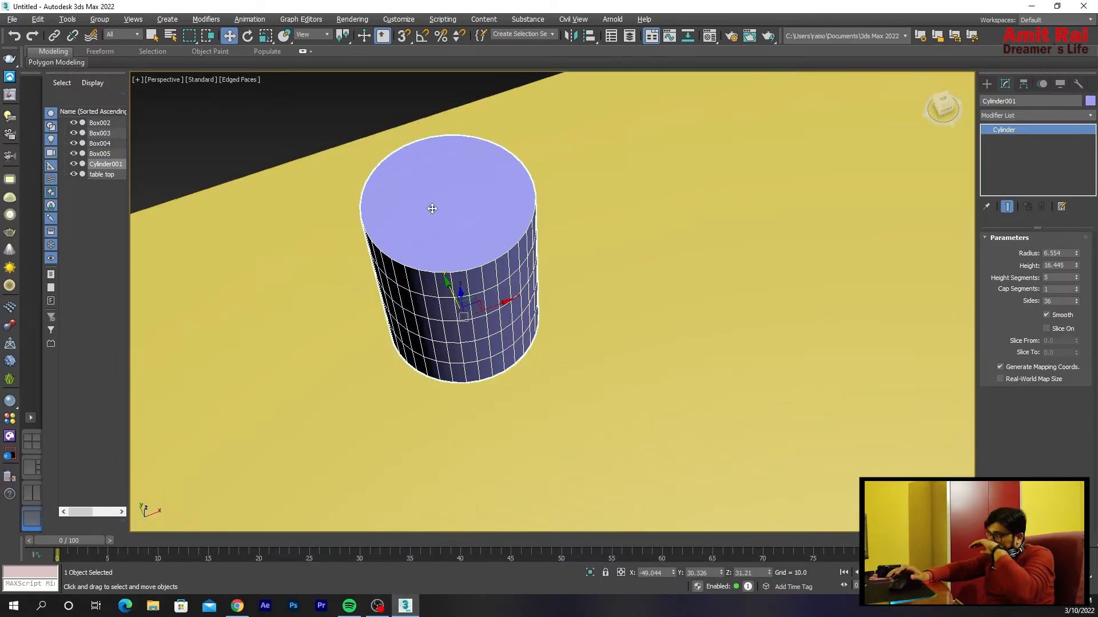
Step: Raise the cylinder's number of sides to 165 and inspect the denser side segments up close
scroll(432, 208, "down", 3)
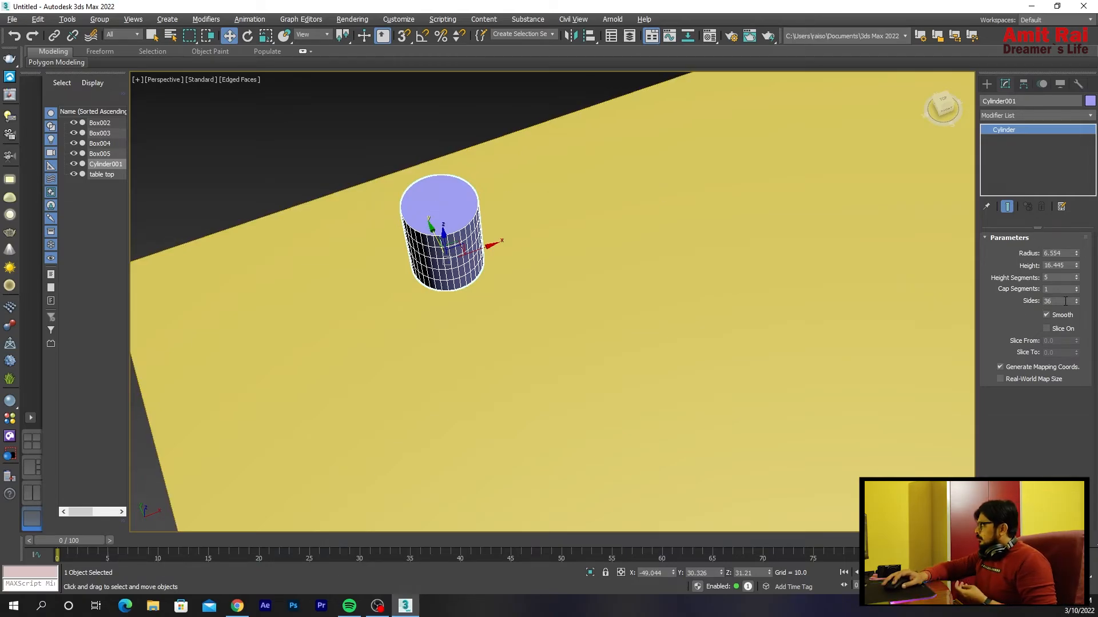
left_click_drag(1075, 303, 1068, 212)
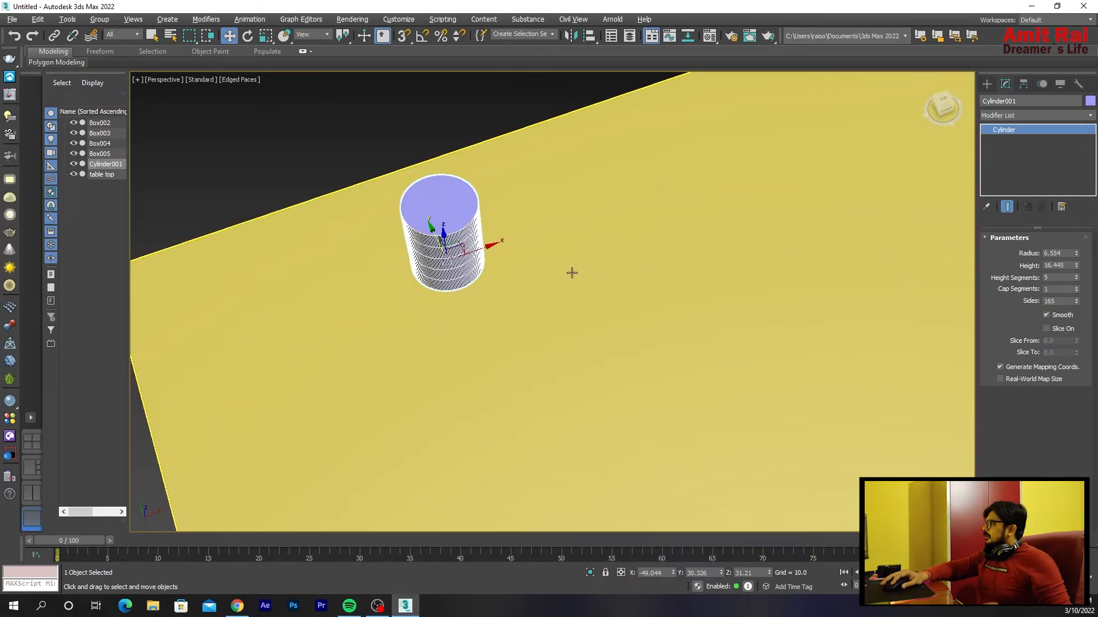
scroll(488, 259, "up", 4)
middle_click_drag(421, 265, 574, 378)
scroll(573, 378, "down", 2)
middle_click_drag(413, 326, 417, 280, "alt")
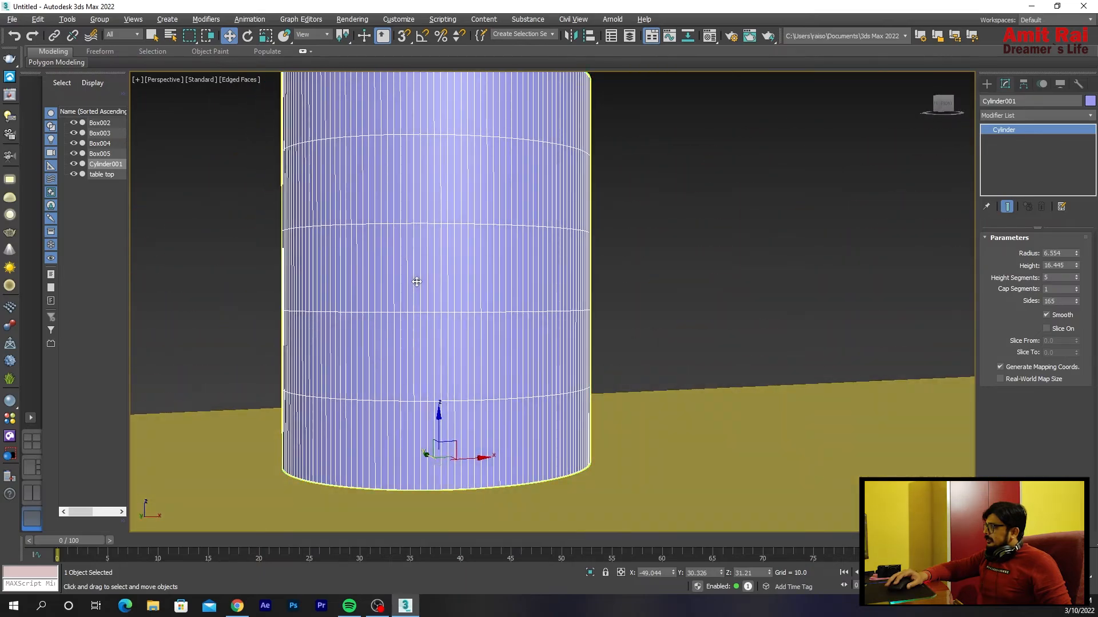
scroll(417, 282, "up", 3)
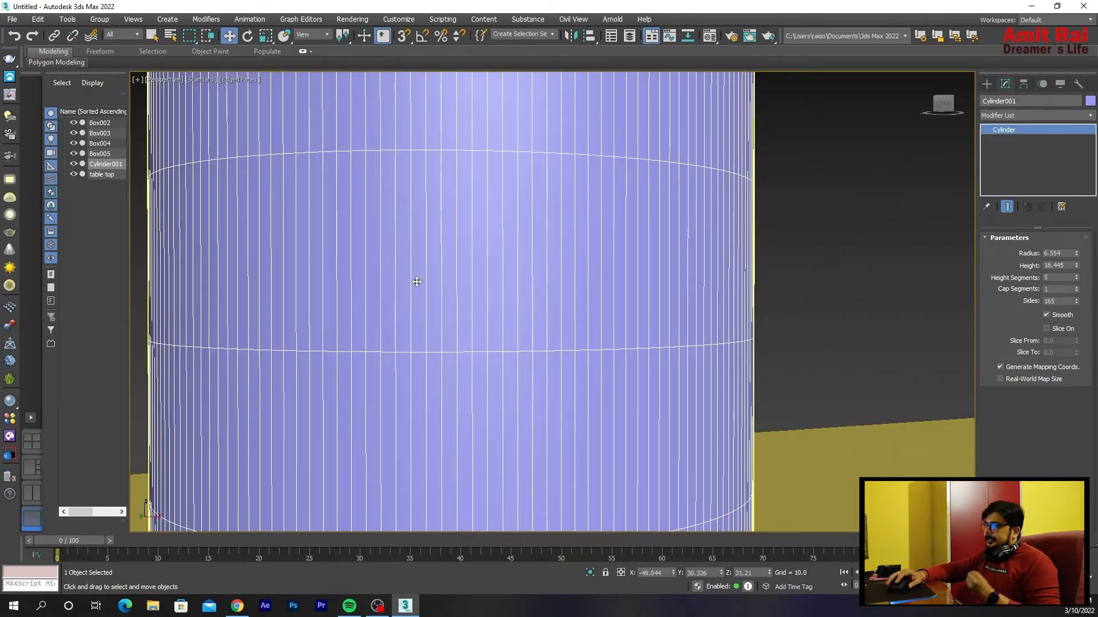
scroll(417, 282, "down", 5)
middle_click_drag(416, 286, 430, 323)
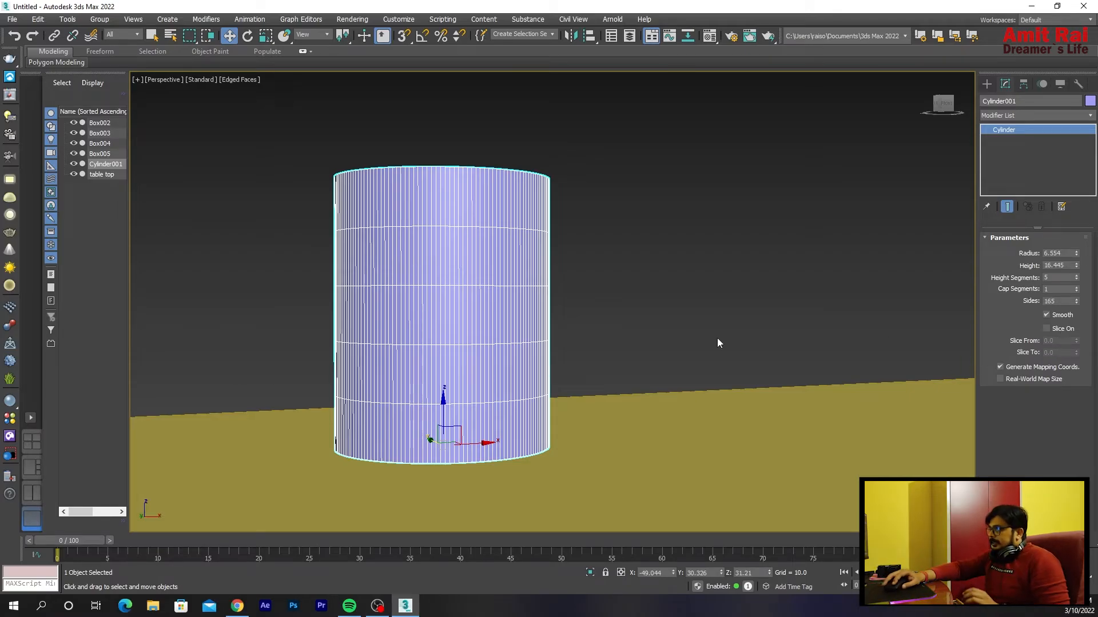
Step: Examine the whole table with the cylinder on it from several angles in the Perspective viewport
scroll(593, 308, "down", 5)
scroll(574, 327, "down", 5)
middle_click_drag(574, 327, 626, 335, "alt")
middle_click_drag(626, 335, 551, 308)
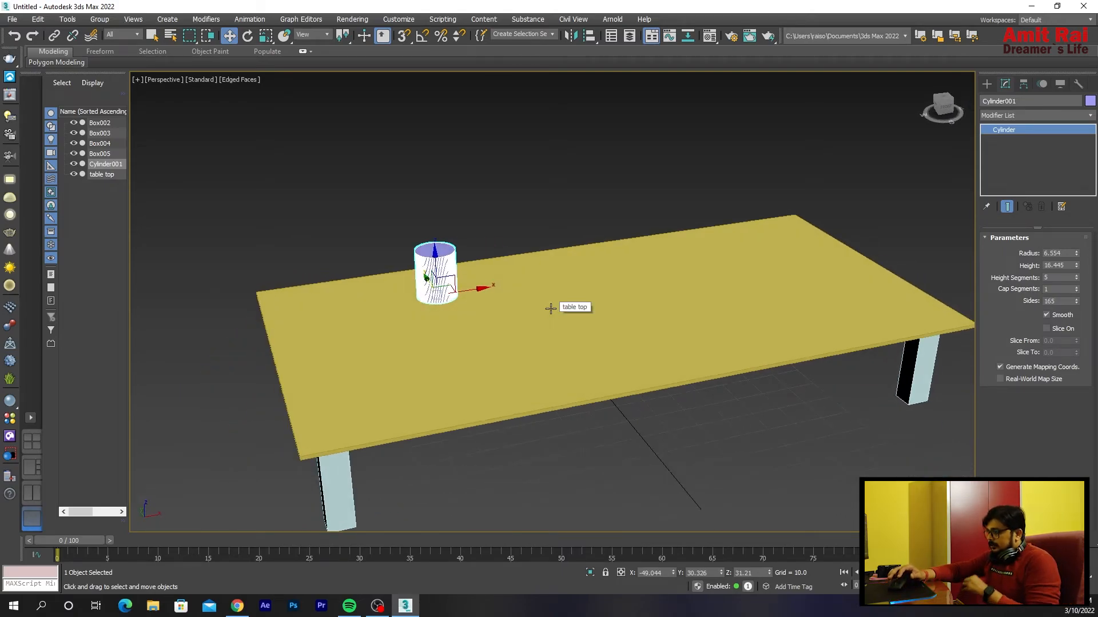
scroll(444, 338, "down", 4)
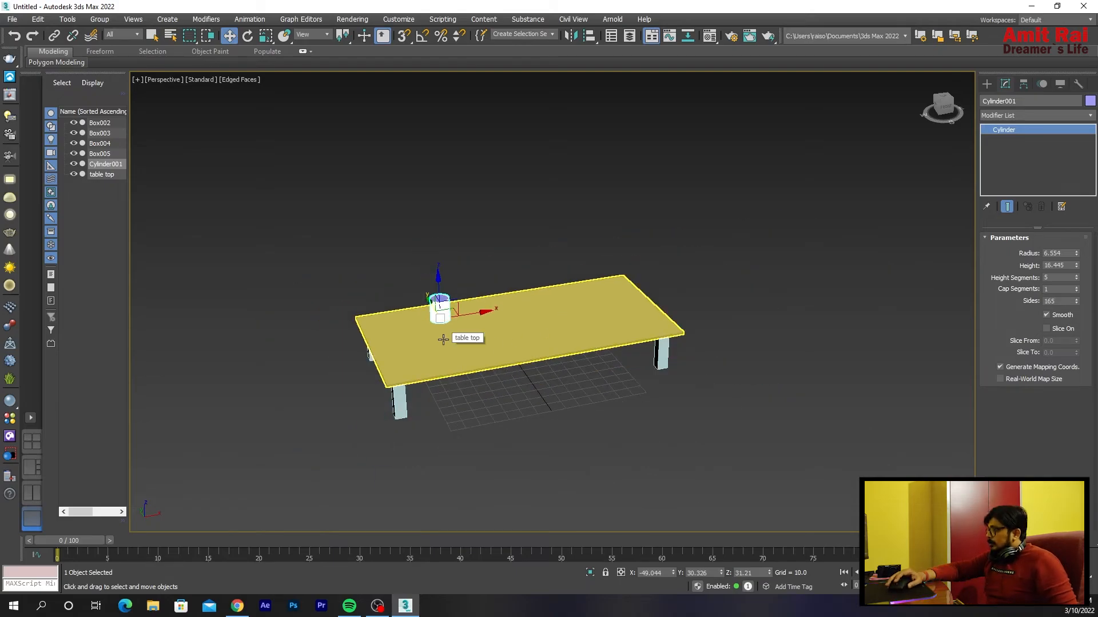
scroll(435, 346, "up", 2)
mouse_move(428, 350)
middle_mouse_down("alt")
mouse_move(417, 364)
mouse_move(441, 350)
middle_mouse_up("alt")
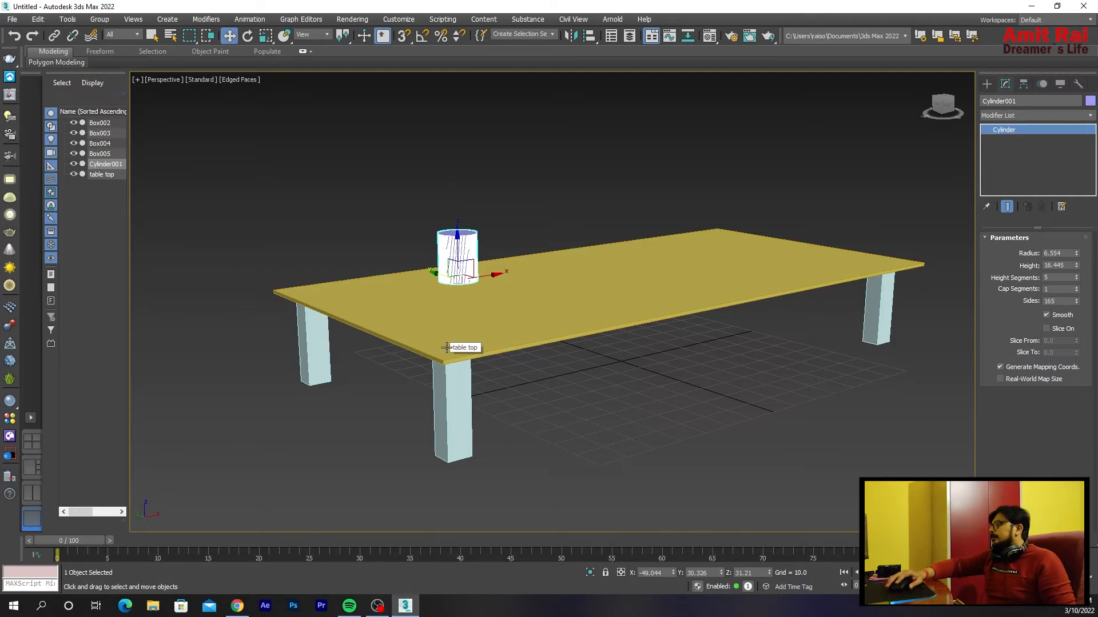
scroll(490, 245, "down", 6)
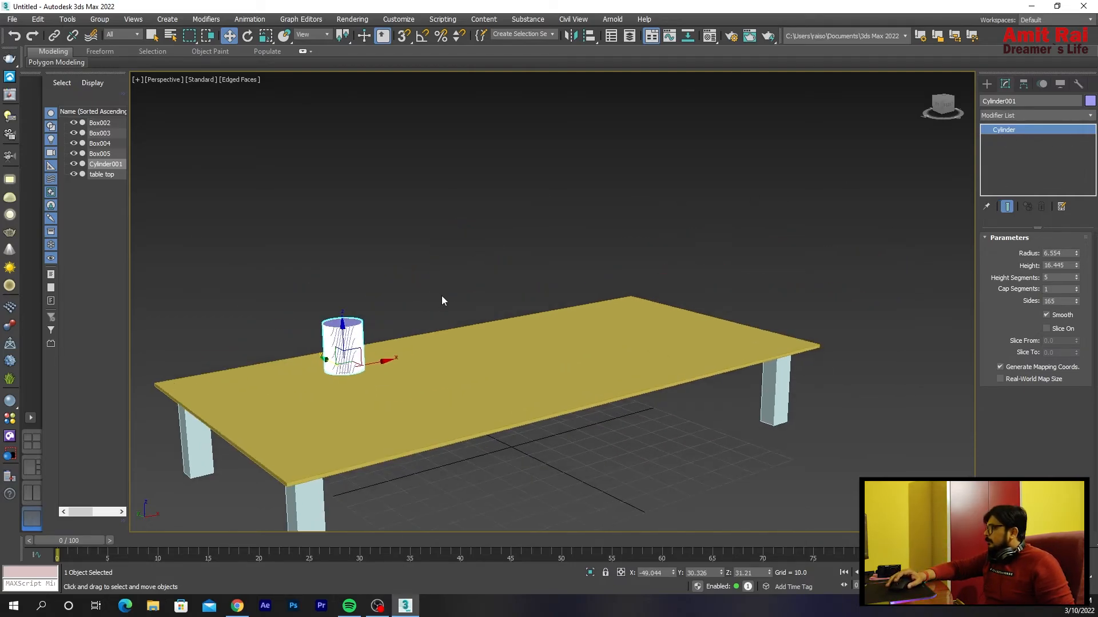
Step: Create a standard-primitive teapot with a radius of about 30.7 at the table's far end and move it along Y to about 15.5
left_click(986, 84)
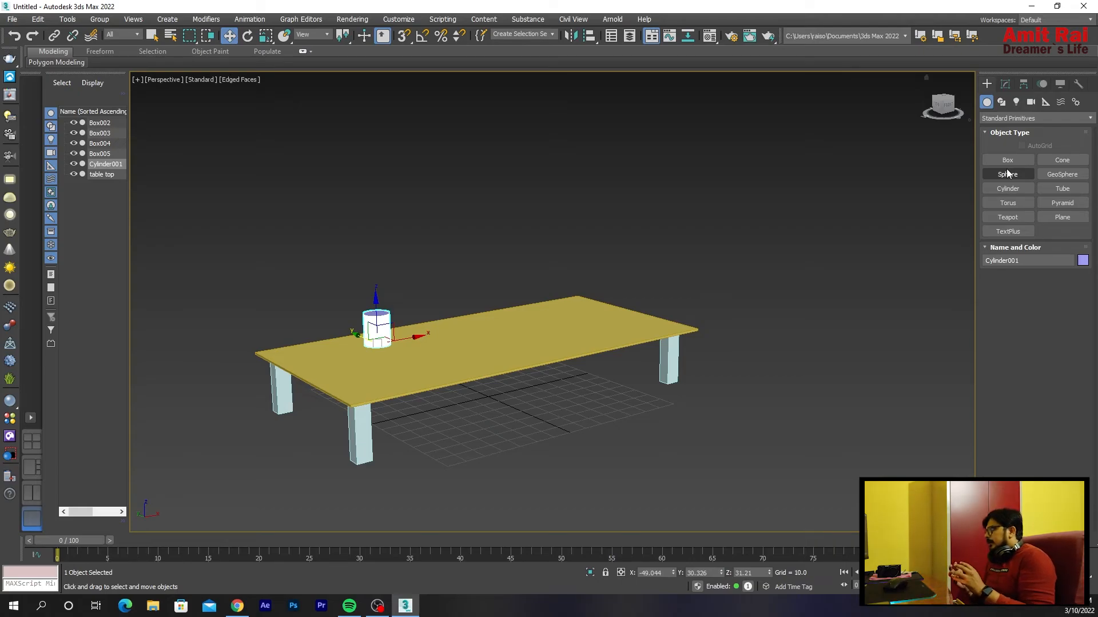
left_click(1063, 172)
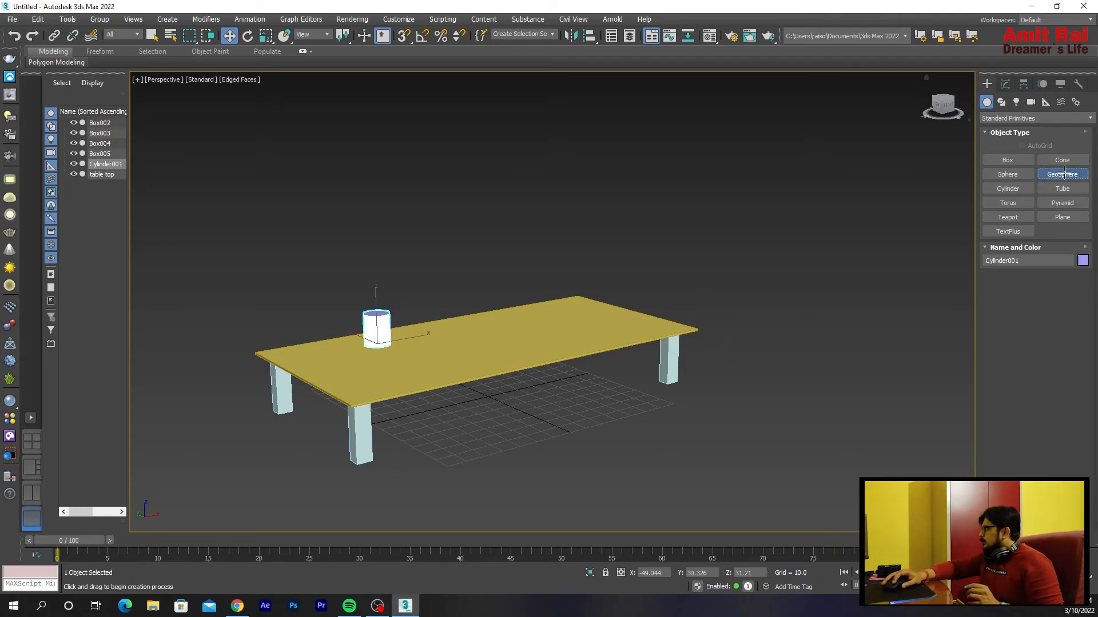
left_click(1064, 188)
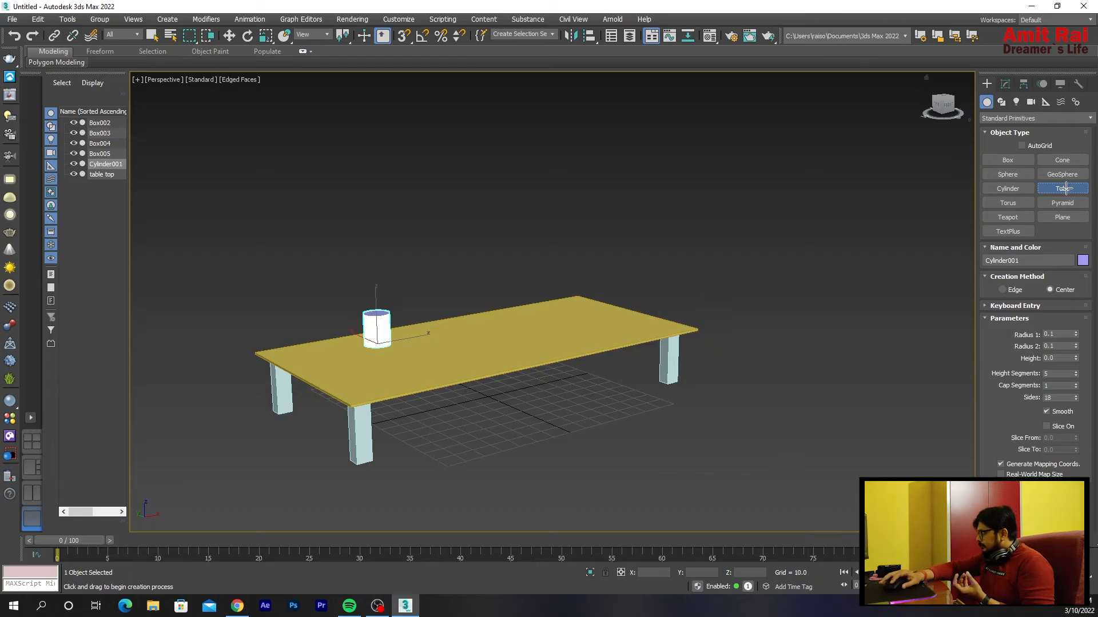
left_click(1020, 218)
left_click_drag(484, 332, 558, 274)
key("w")
middle_click_drag(558, 274, 535, 301, "alt")
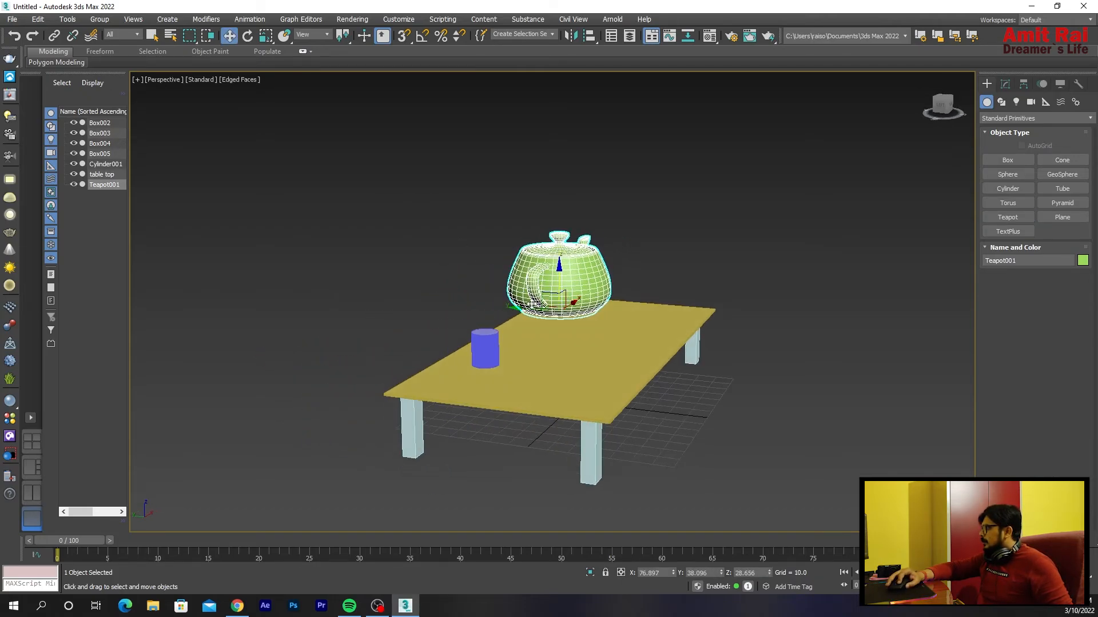
left_click_drag(527, 307, 563, 307)
Step: Turn the teapot's body, handle and spout off and back on one at a time, and view the complete teapot on the table
left_click(1004, 84)
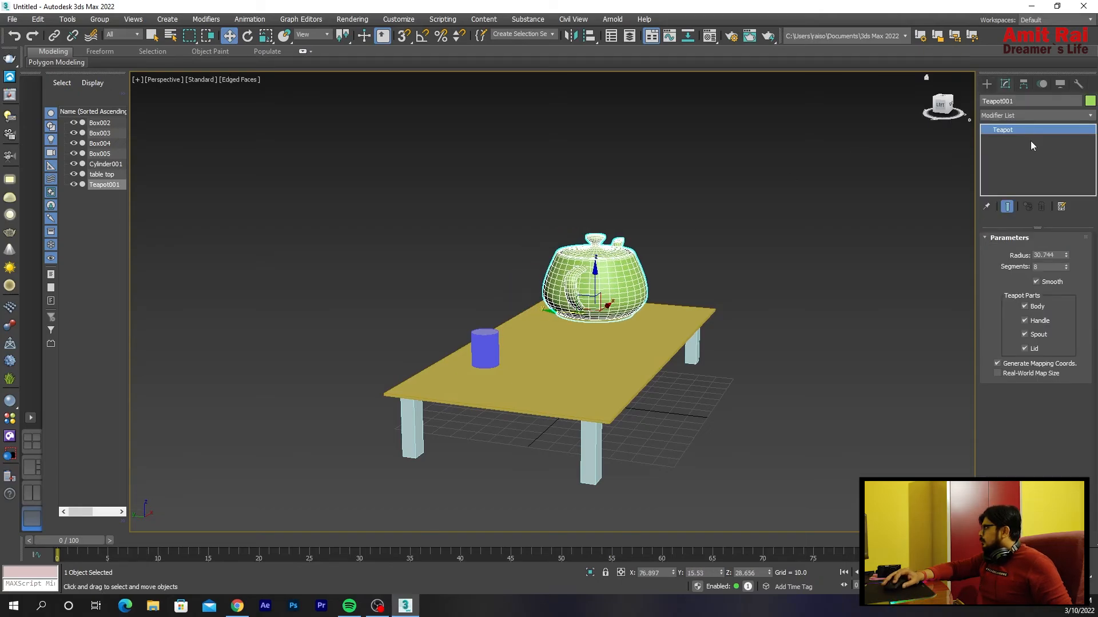
left_click(1025, 307)
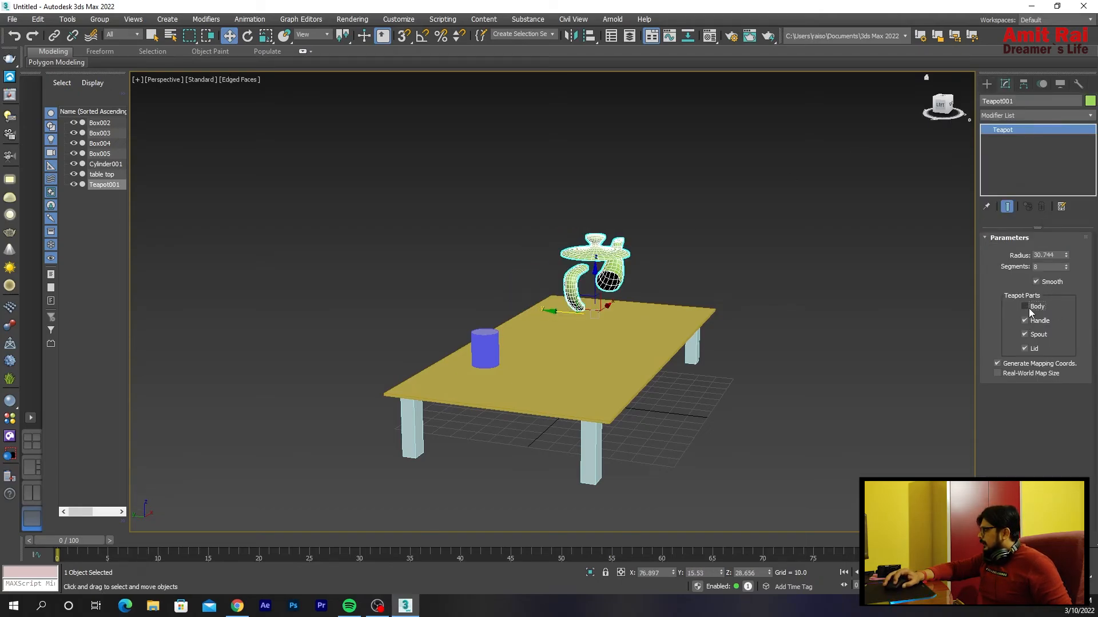
left_click(1030, 307)
left_click(1032, 321)
left_click(1032, 321)
left_click(1032, 334)
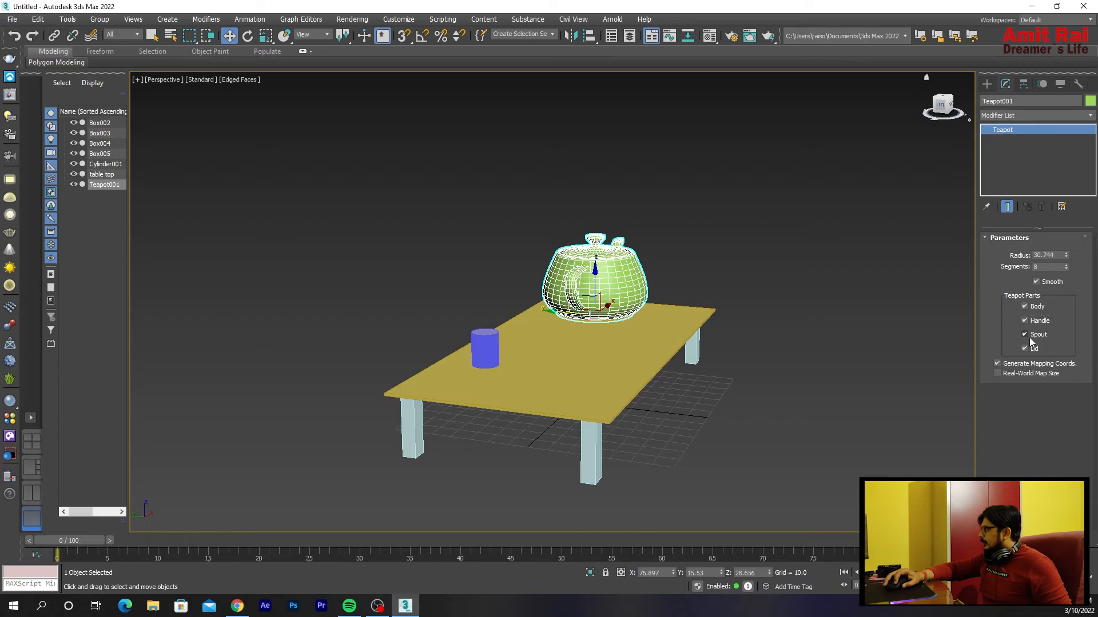
left_click(1032, 334)
middle_click_drag(719, 309, 594, 301, "alt")
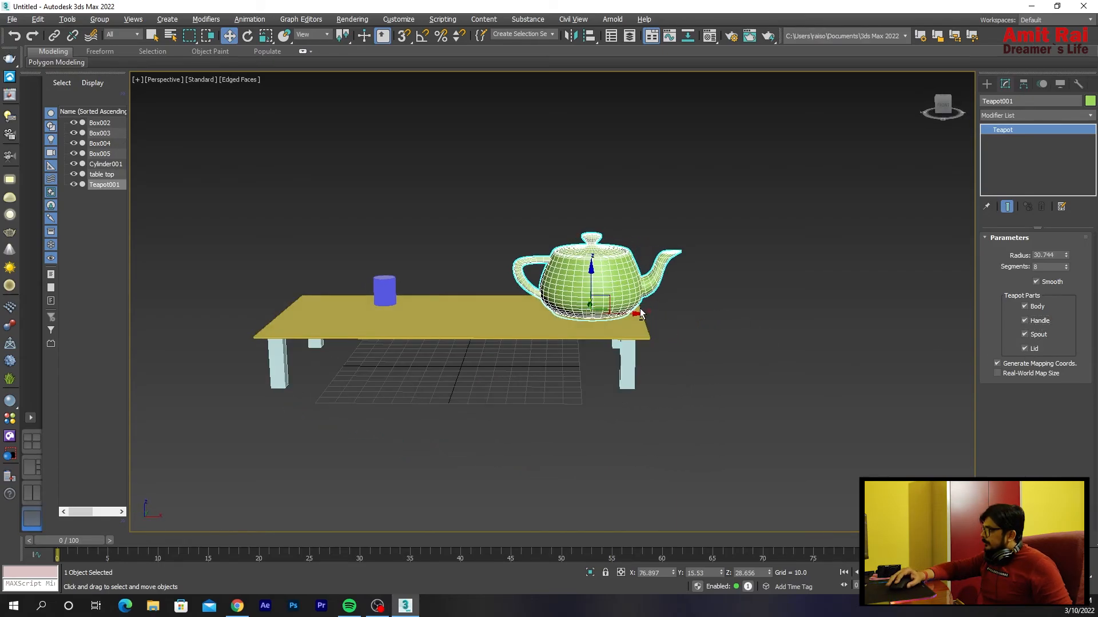
scroll(594, 302, "up", 5)
scroll(629, 312, "down", 3)
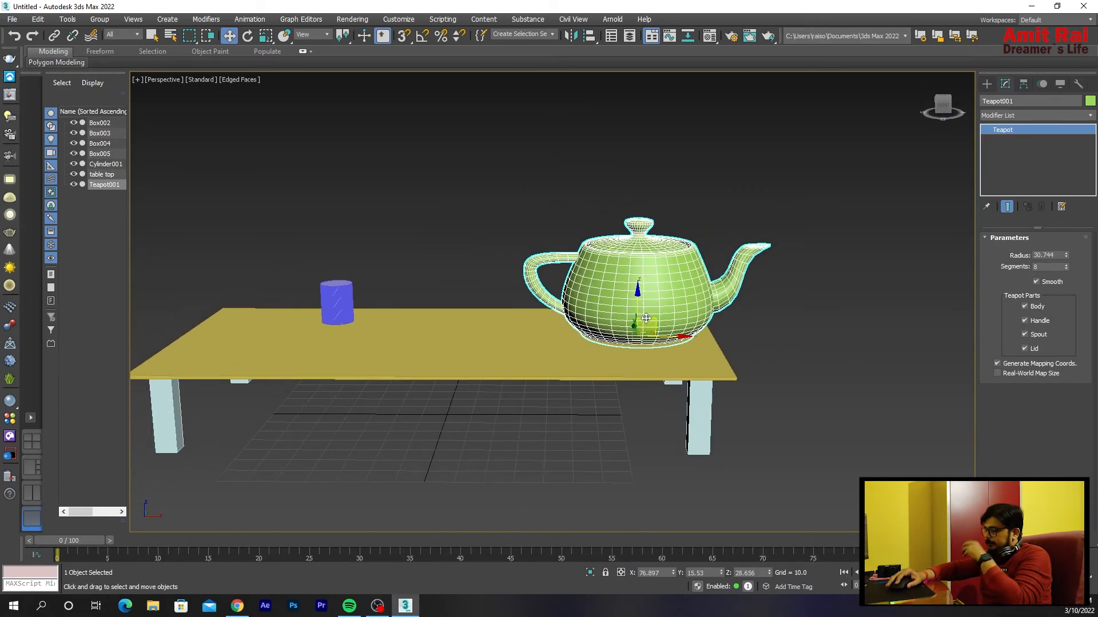
middle_click_drag(646, 319, 653, 317)
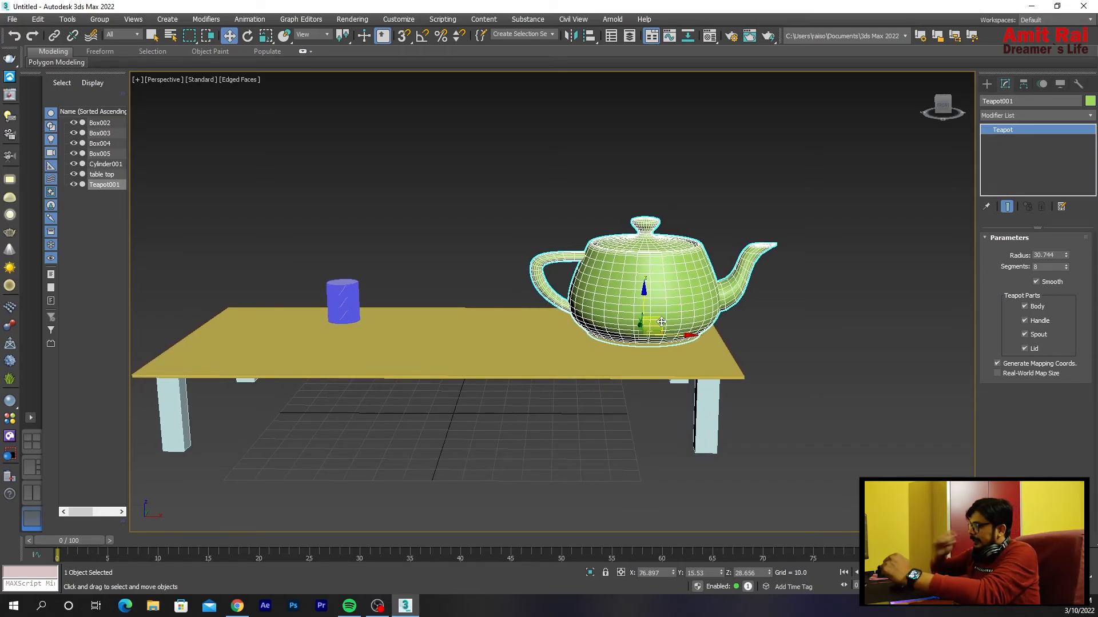
middle_click_drag(333, 363, 394, 367)
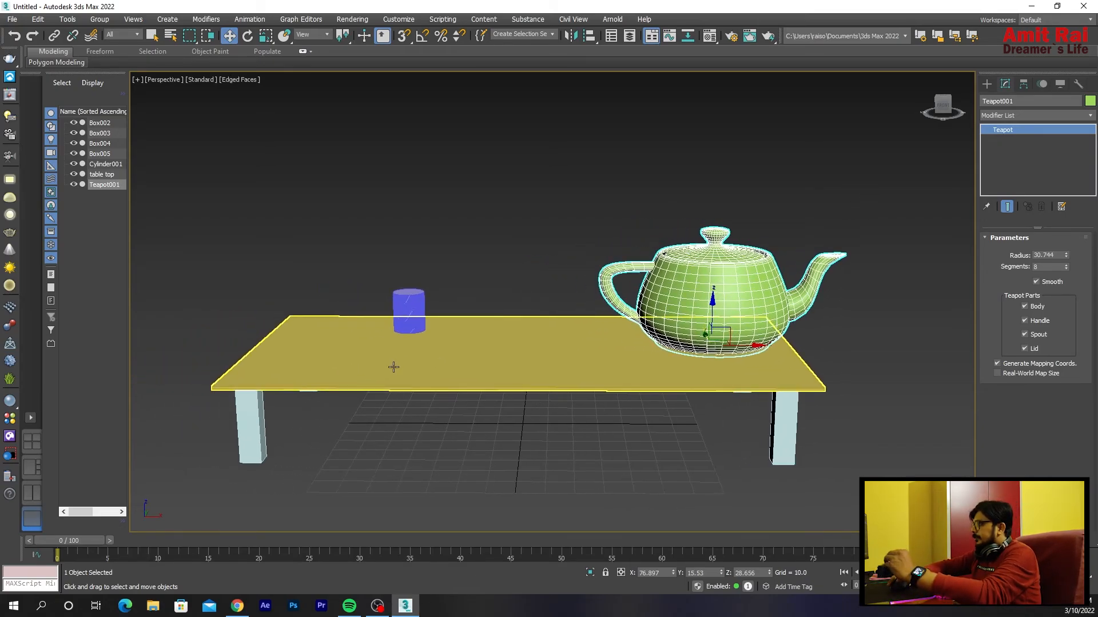